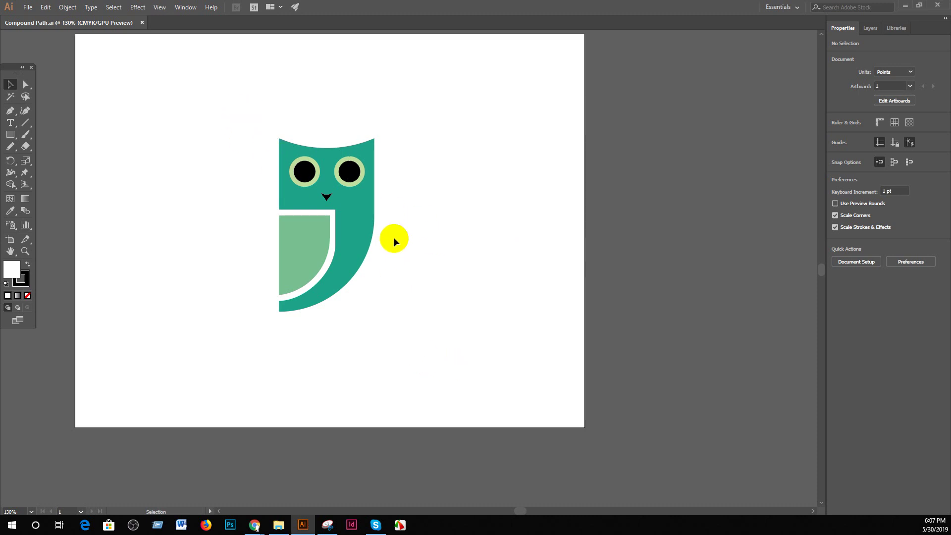
# - Drag both black pupils out of the owl's eyes to its upper-left, leaving nothing selected
pyautogui.moveTo(362, 186); pyautogui.dragTo(166, 155)
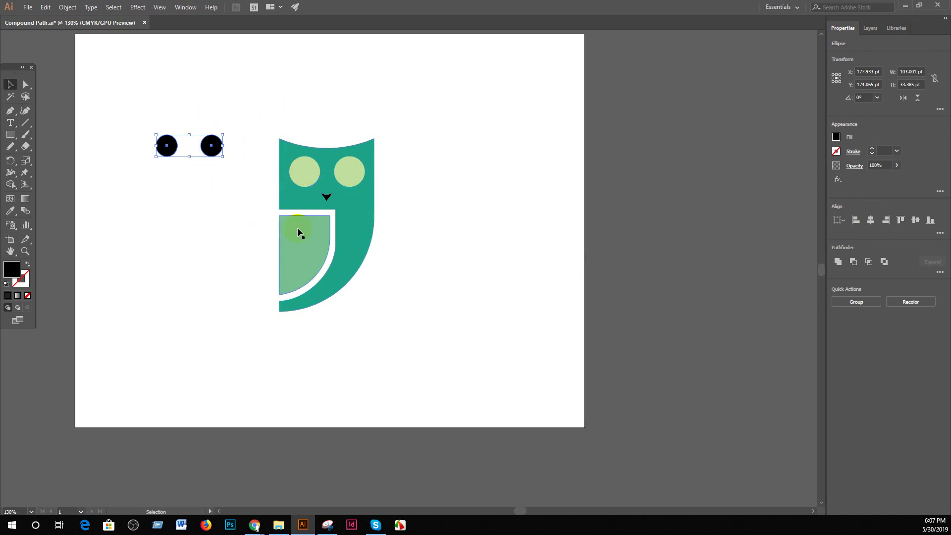
pyautogui.click(241, 81)
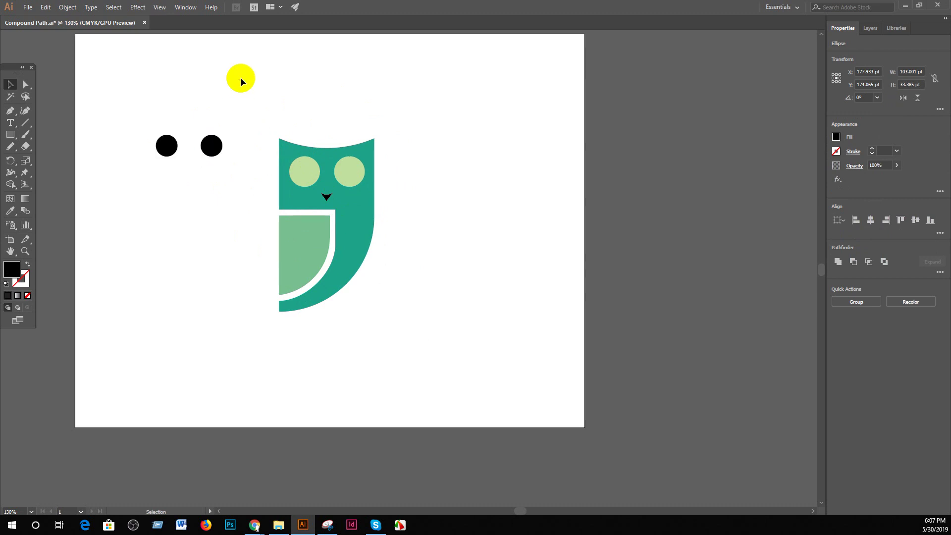
pyautogui.click(307, 170)
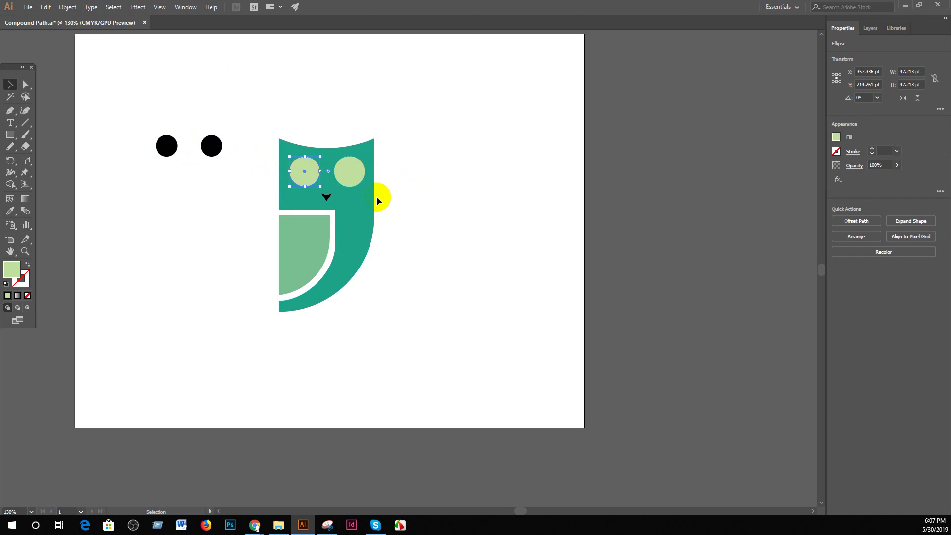
pyautogui.keyDown('shift'); pyautogui.click(353, 175); pyautogui.keyUp('shift')
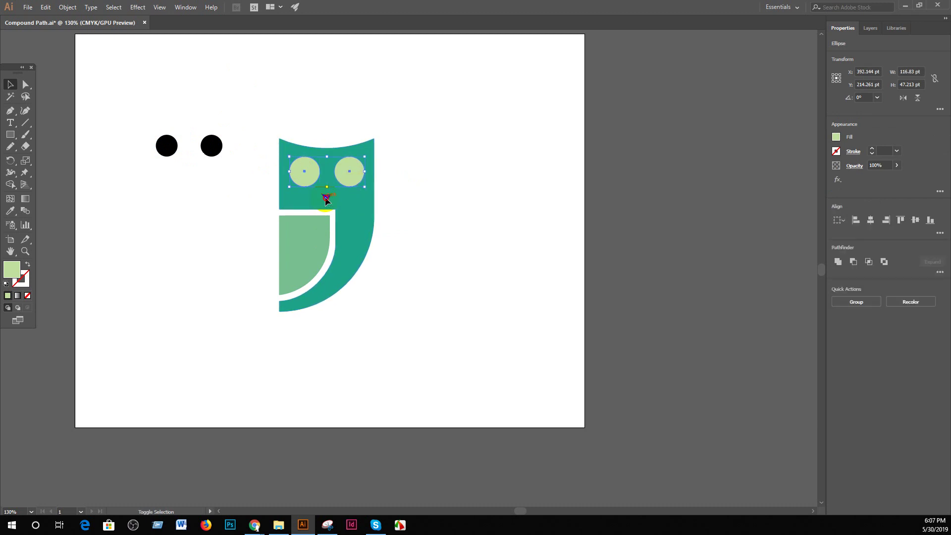
pyautogui.click(425, 235)
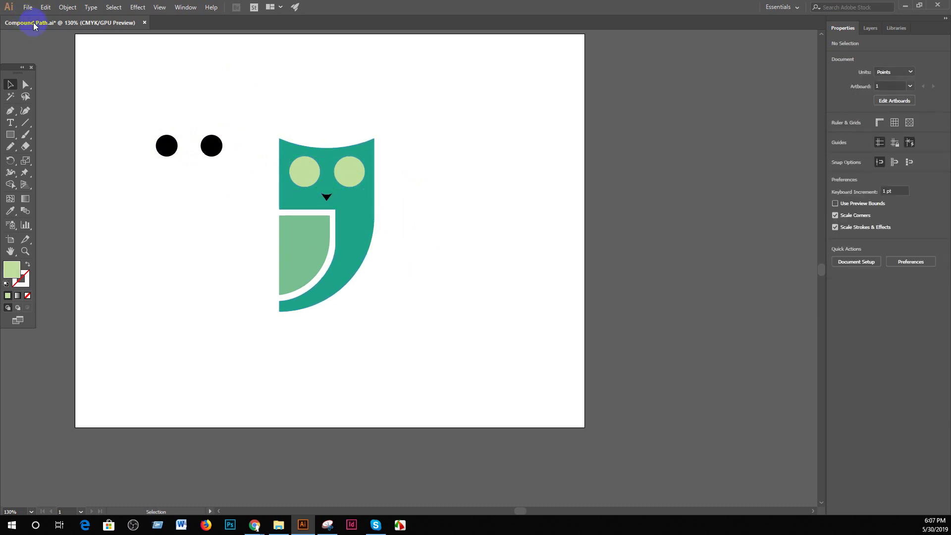
# - Place the aged, stained paper texture image stretched across the whole artboard
pyautogui.click(28, 7)
pyautogui.click(85, 167)
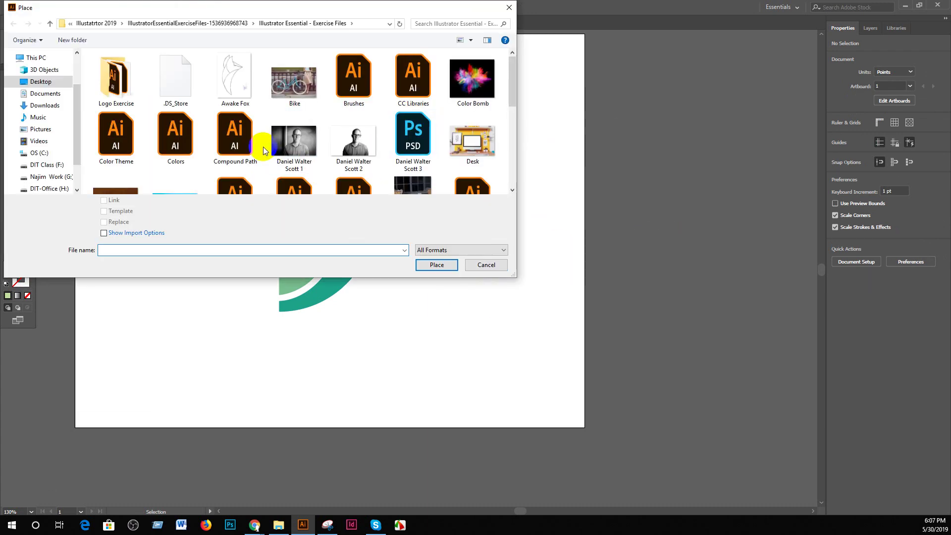
pyautogui.scroll(-5, 263, 147)
pyautogui.click(297, 151)
pyautogui.click(438, 266)
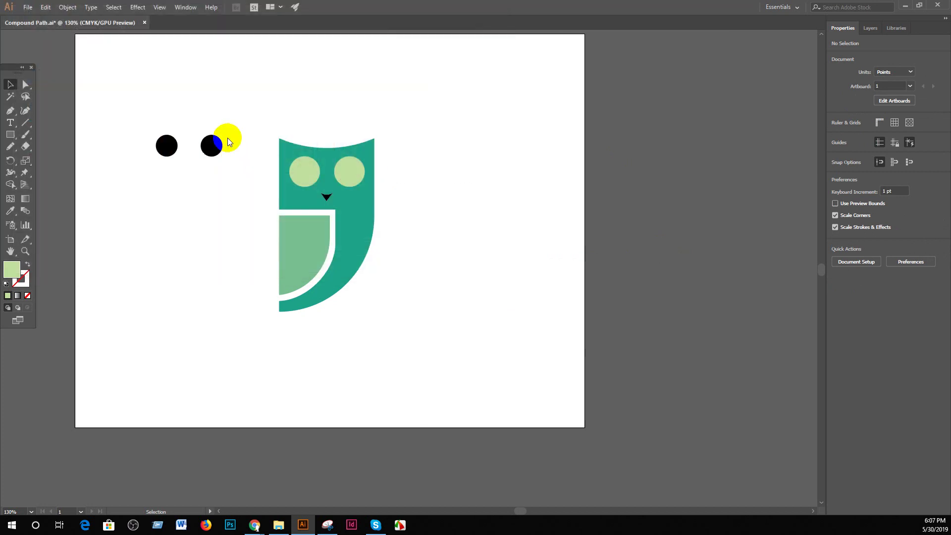
pyautogui.moveTo(75, 35); pyautogui.dragTo(597, 439)
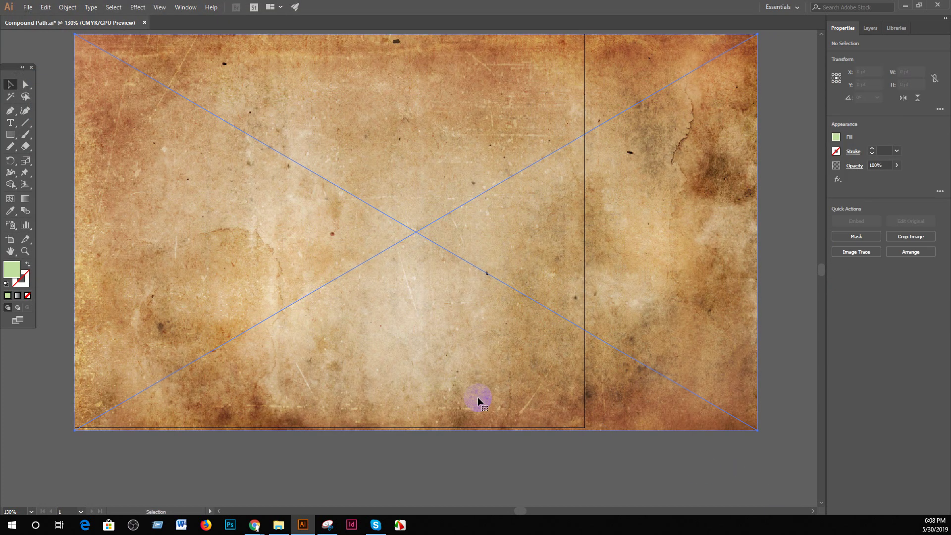
# - Send the parchment texture image to the back, behind the owl and pupils
pyautogui.rightClick(468, 237)
pyautogui.moveTo(517, 317)
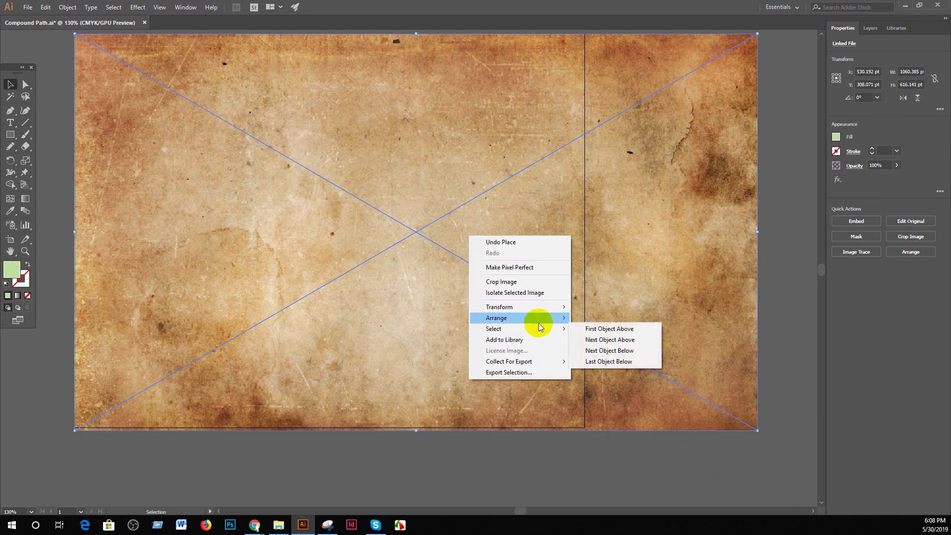
pyautogui.click(611, 351)
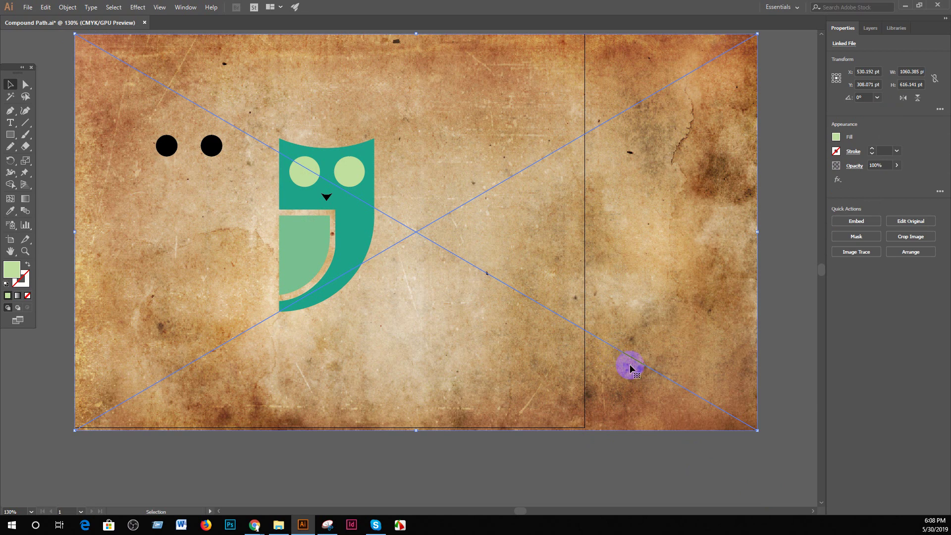
pyautogui.press('a')
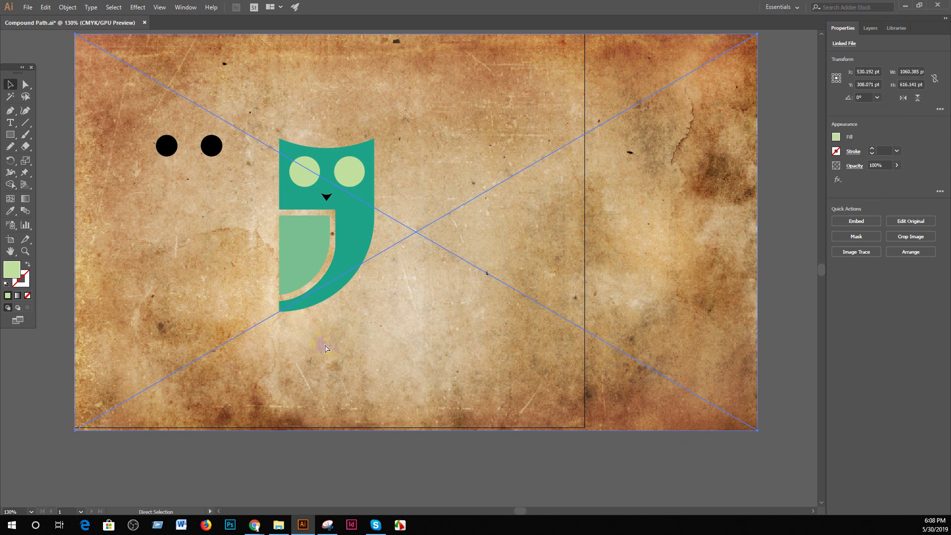
pyautogui.click(398, 369)
pyautogui.press('v')
pyautogui.press('a')
pyautogui.click(398, 369)
pyautogui.press('space')
pyautogui.moveTo(422, 355); pyautogui.dragTo(532, 398)
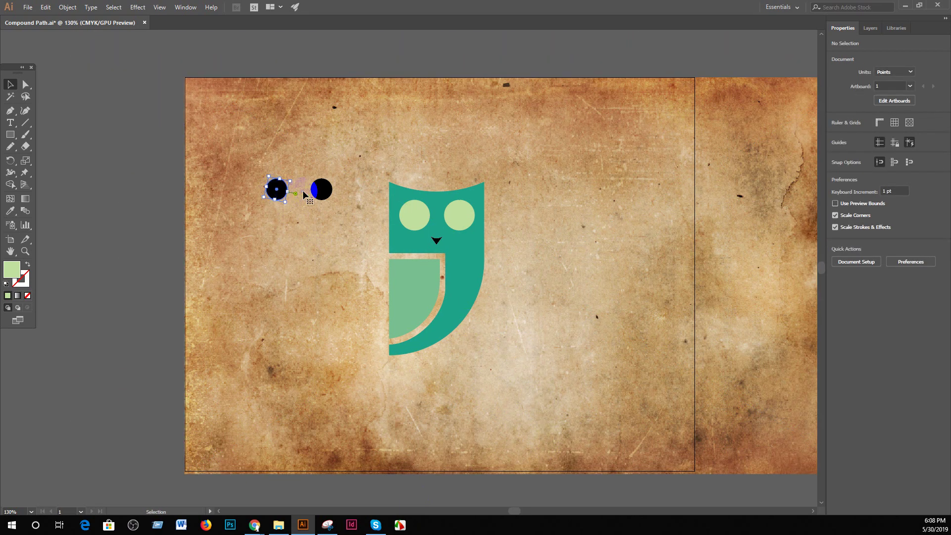
pyautogui.click(321, 189)
pyautogui.click(414, 215)
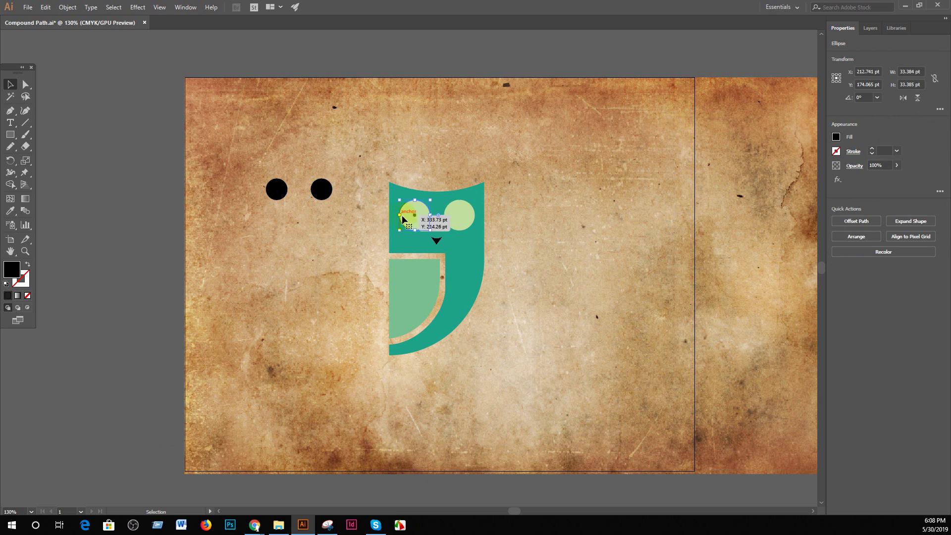
pyautogui.click(436, 241)
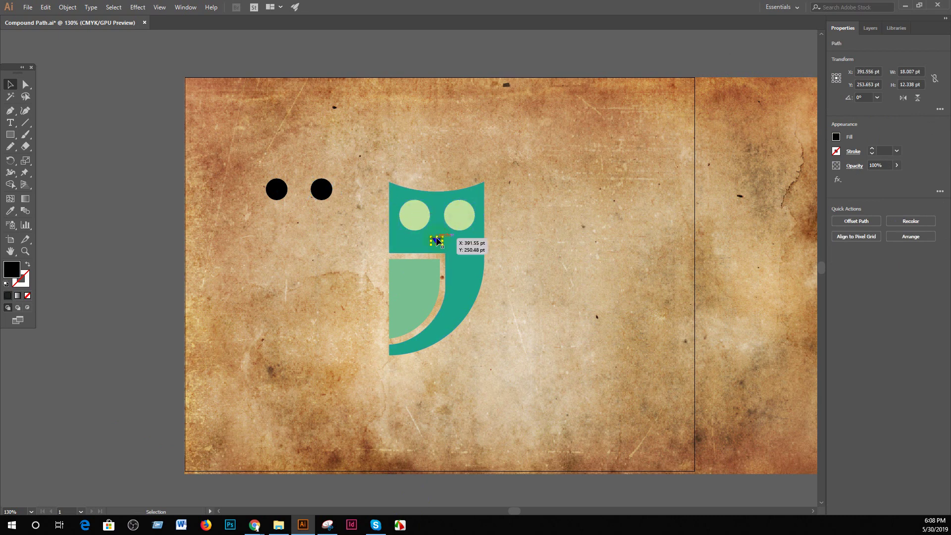
pyautogui.click(279, 192)
pyautogui.keyDown('shift'); pyautogui.click(323, 196); pyautogui.keyUp('shift')
pyautogui.moveTo(325, 196); pyautogui.dragTo(462, 223)
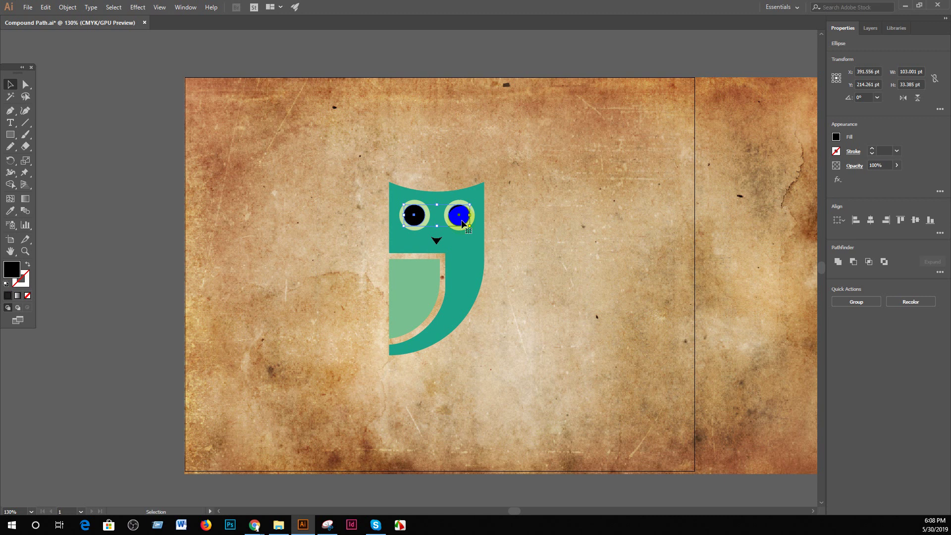
pyautogui.moveTo(462, 223); pyautogui.dragTo(301, 197)
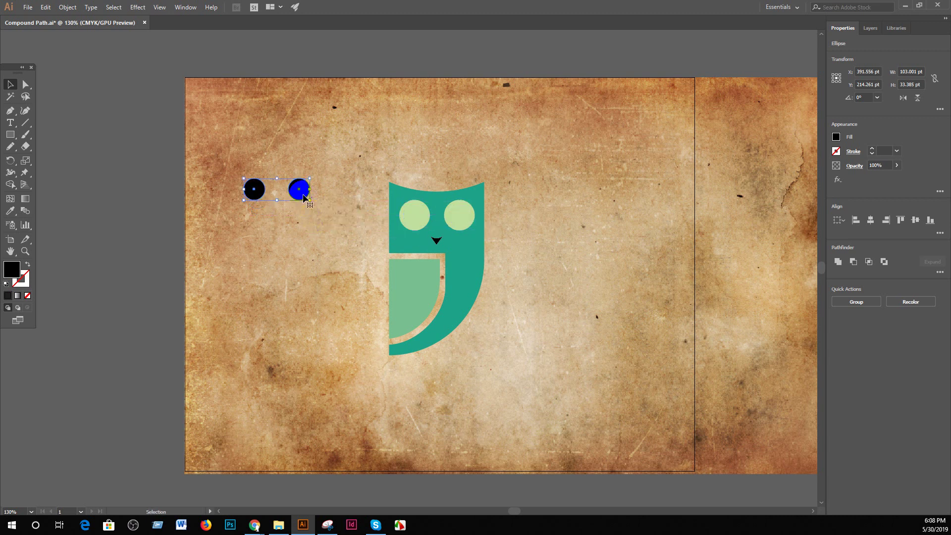
pyautogui.click(414, 221)
pyautogui.keyDown('shift'); pyautogui.click(465, 218); pyautogui.keyUp('shift')
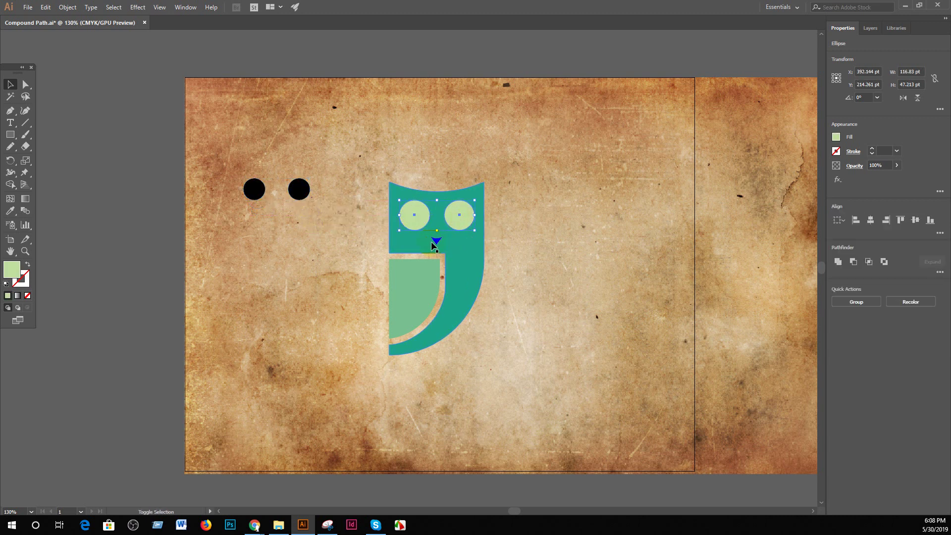
pyautogui.keyDown('shift'); pyautogui.click(436, 242); pyautogui.keyUp('shift')
# - Add the owl body to the eyes and beak and make them one compound path
pyautogui.keyDown('shift'); pyautogui.click(450, 277); pyautogui.keyUp('shift')
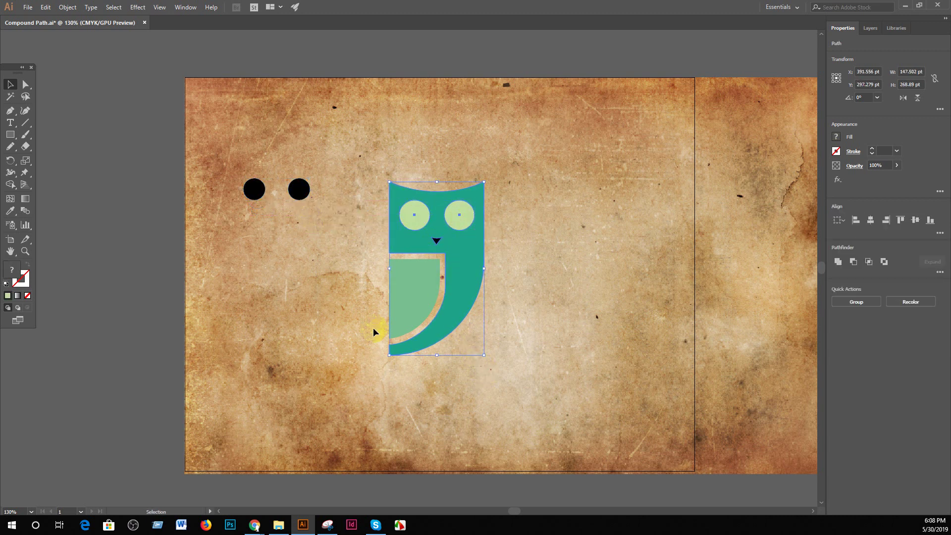
pyautogui.click(68, 7)
pyautogui.moveTo(94, 355)
pyautogui.click(214, 355)
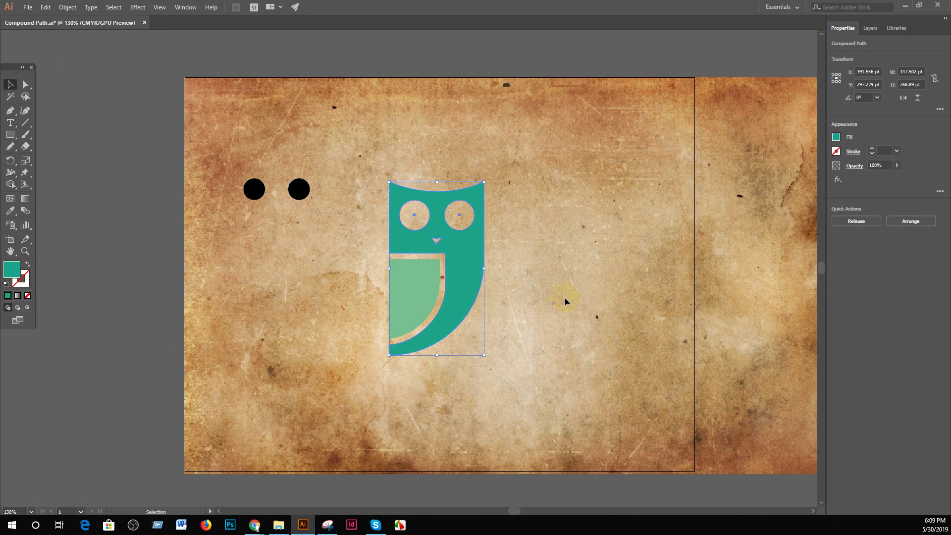
# - Undo the accidental owl move, release its compound path, and select both eye circles
pyautogui.moveTo(466, 289)
pyautogui.mouseDown()
pyautogui.moveTo(120, 338)
pyautogui.moveTo(358, 288)
pyautogui.mouseUp()
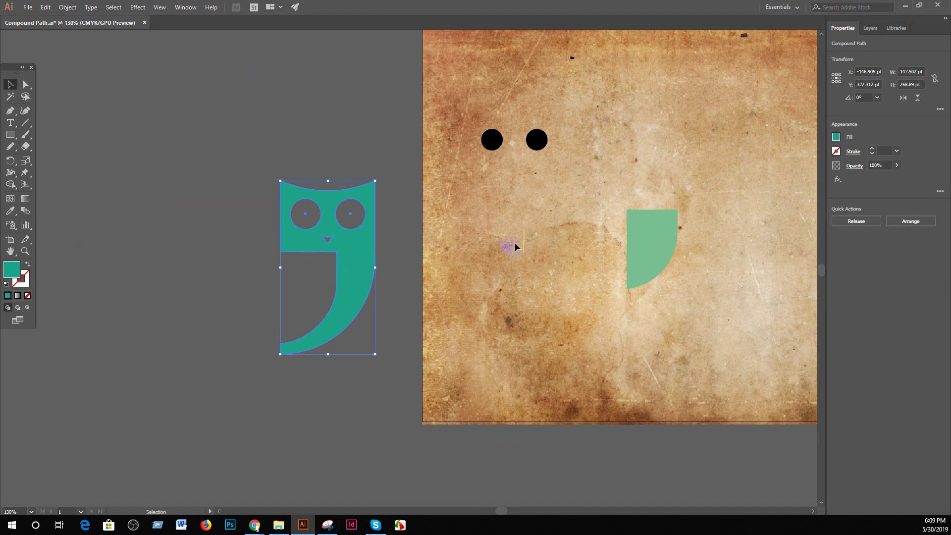
pyautogui.hotkey('ctrl', 'z')
pyautogui.rightClick(709, 226)
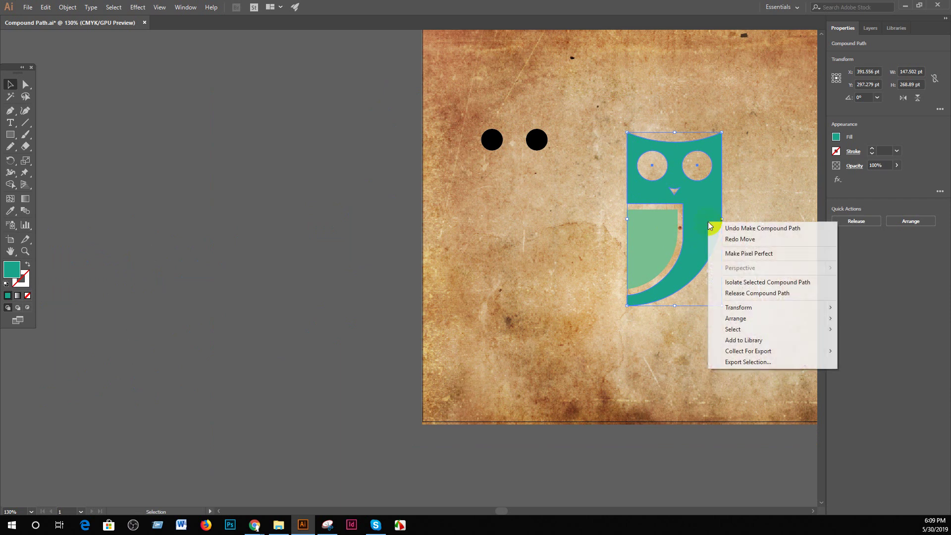
pyautogui.click(771, 292)
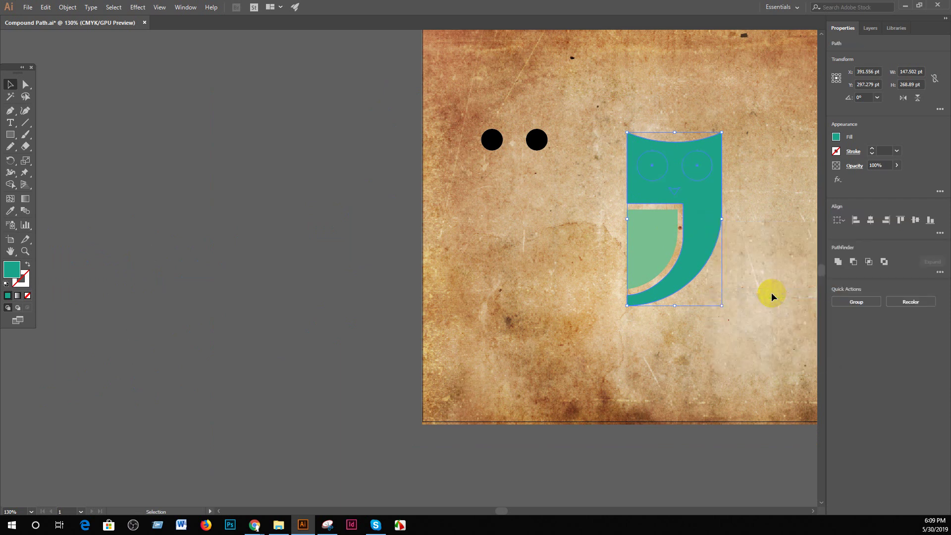
pyautogui.click(773, 259)
pyautogui.keyDown('shift'); pyautogui.click(654, 171); pyautogui.keyUp('shift')
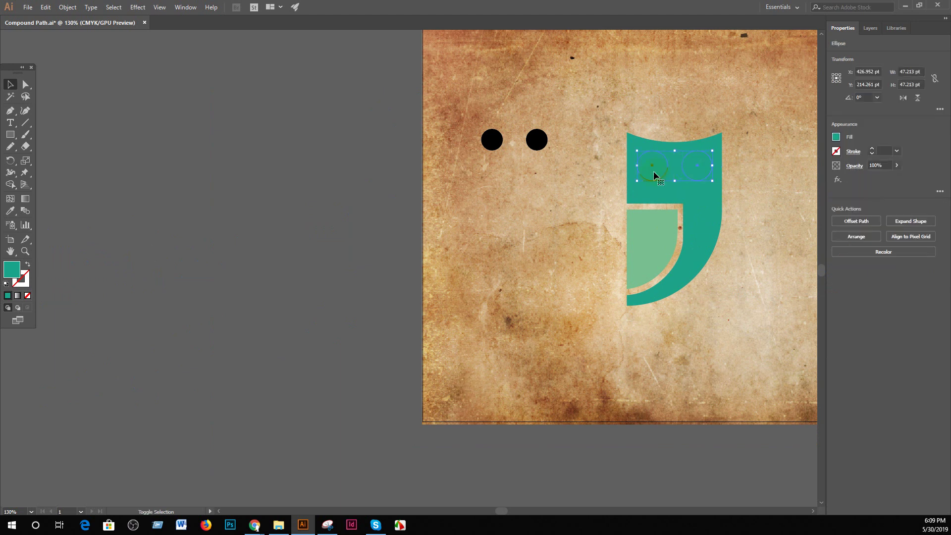
# - Try a yellow-green eye fill, undo it, and remake the owl compound path with Ctrl+8
pyautogui.click(836, 137)
pyautogui.click(745, 235)
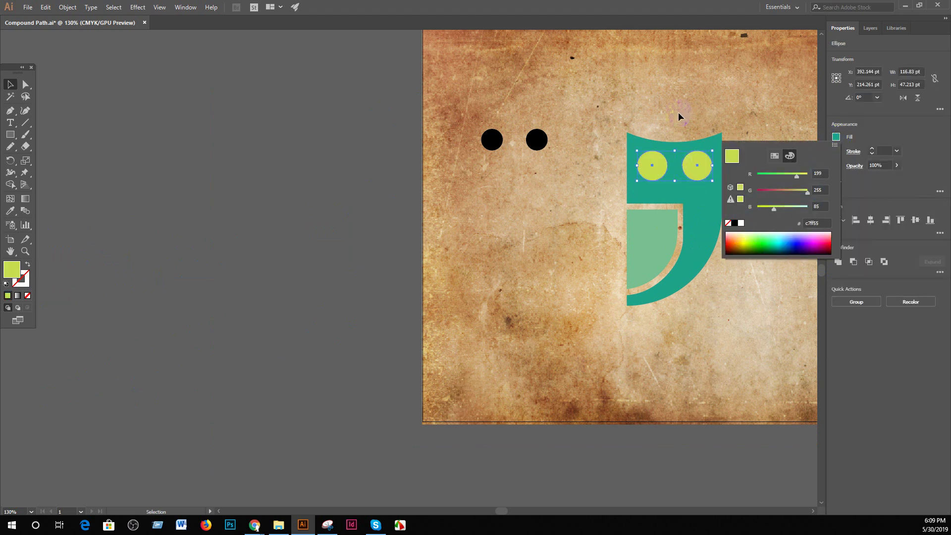
pyautogui.click(679, 110)
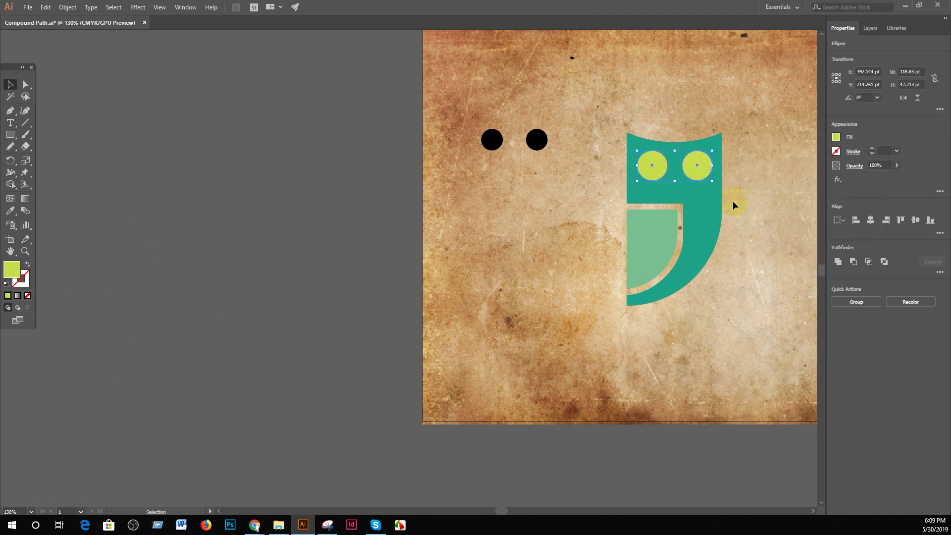
pyautogui.hotkey('ctrl', 'z')
pyautogui.hotkey('ctrl', '8')
# - Move the two black pupils into the owl's see-through eye holes and select everything
pyautogui.press('v')
pyautogui.moveTo(568, 144); pyautogui.dragTo(476, 126)
pyautogui.moveTo(532, 145); pyautogui.dragTo(696, 167)
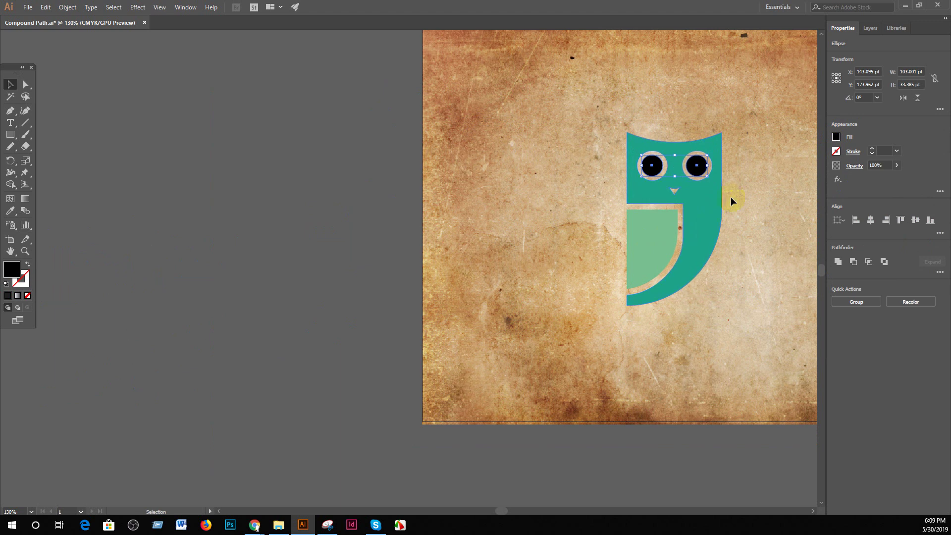
pyautogui.moveTo(712, 288); pyautogui.dragTo(588, 342)
pyautogui.hotkey('ctrl', 'a')
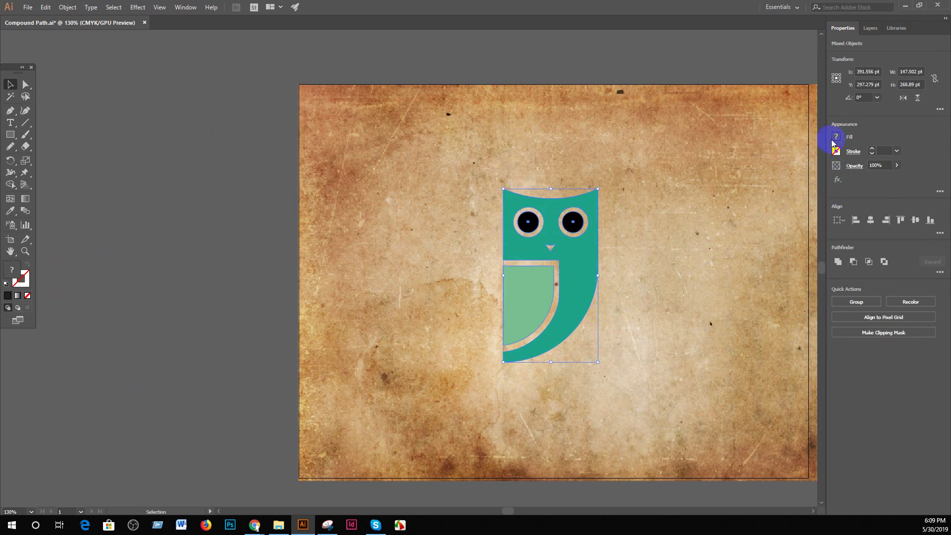
# - Fill the owl and its pupils solid white, then deselect to check it
pyautogui.click(836, 136)
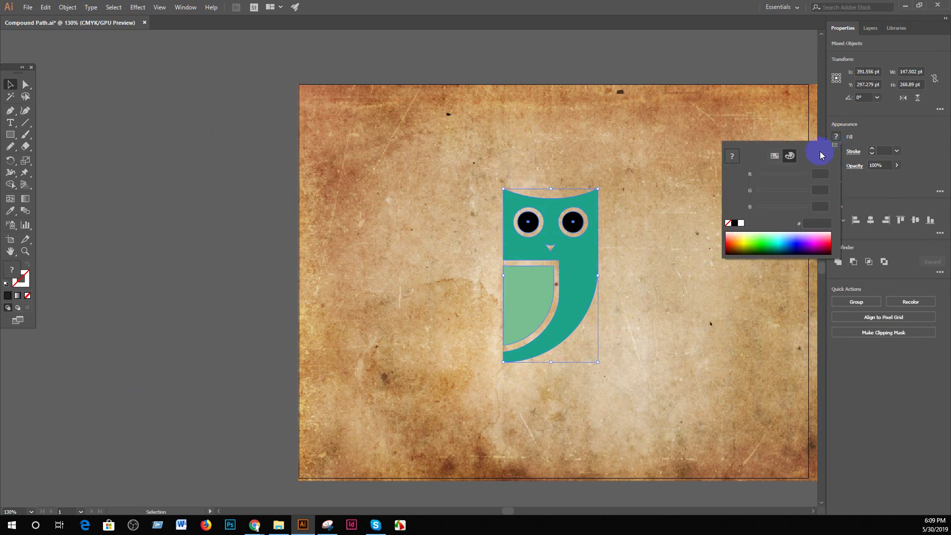
pyautogui.click(741, 223)
pyautogui.click(602, 231)
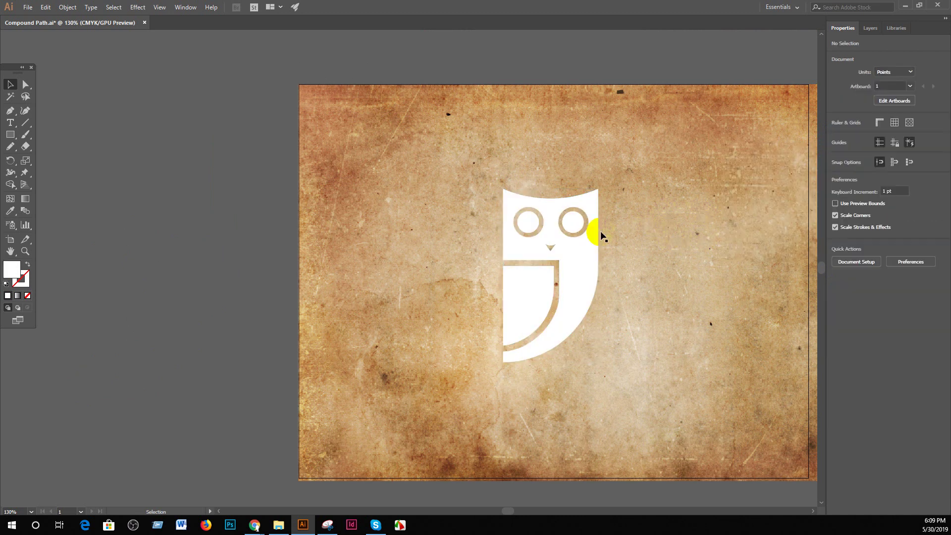
pyautogui.click(137, 7)
pyautogui.moveTo(182, 118)
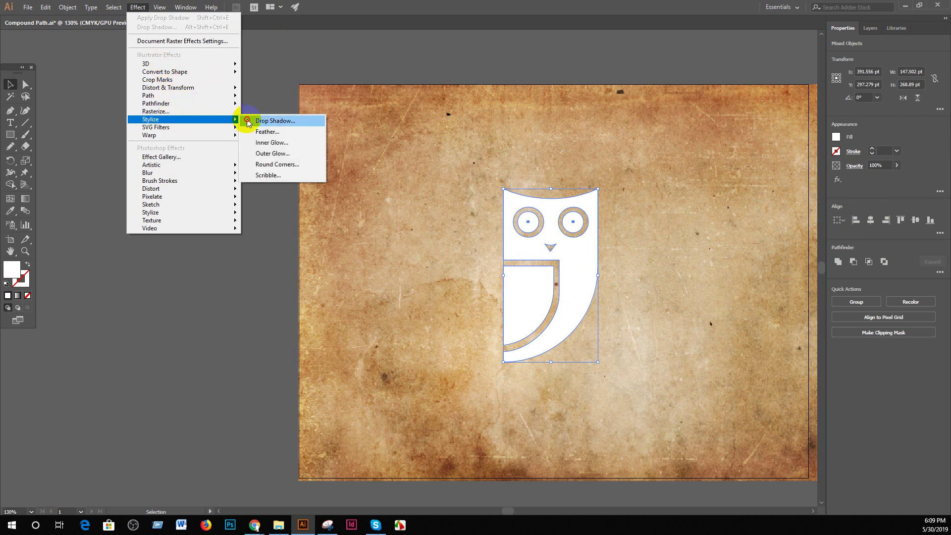
pyautogui.click(248, 121)
pyautogui.click(535, 142)
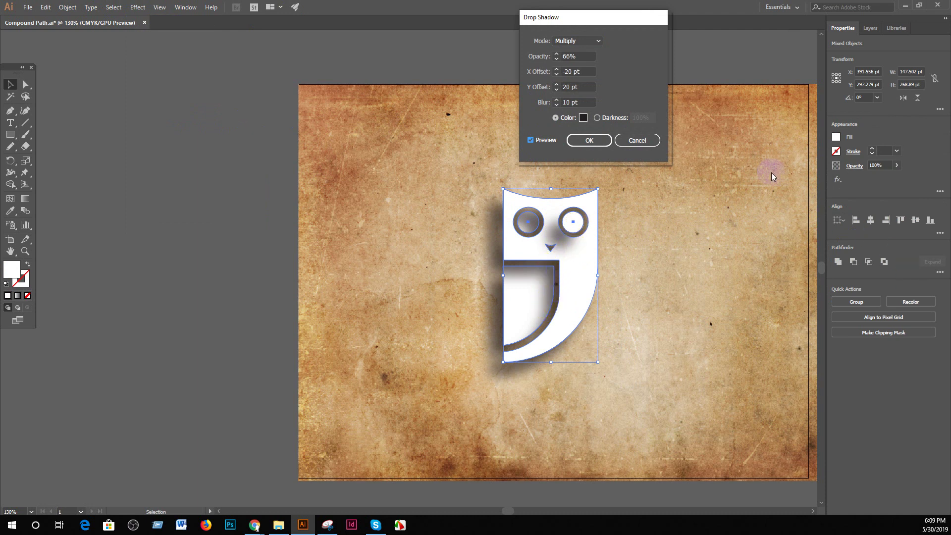
pyautogui.click(638, 141)
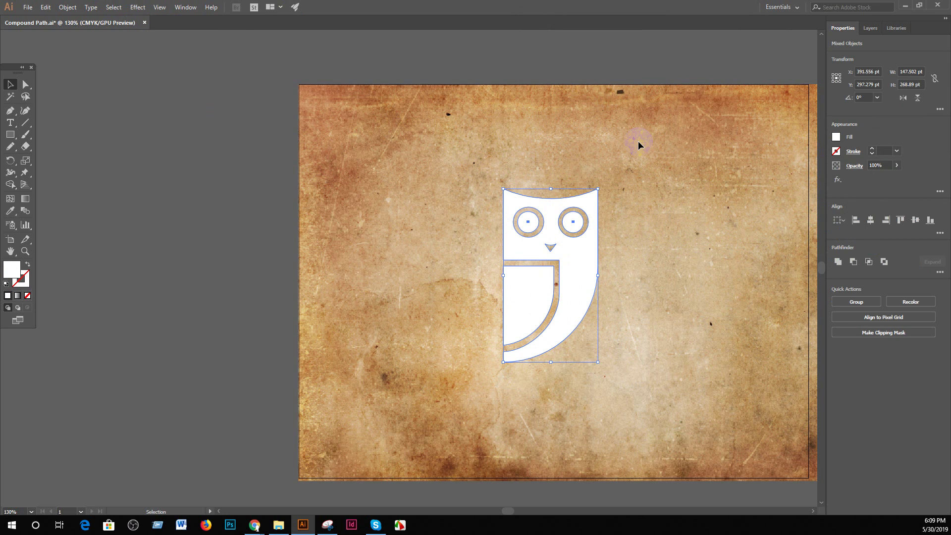
# - Group the owl pieces and preview a Drop Shadow with X Offset 10 pt
pyautogui.rightClick(560, 258)
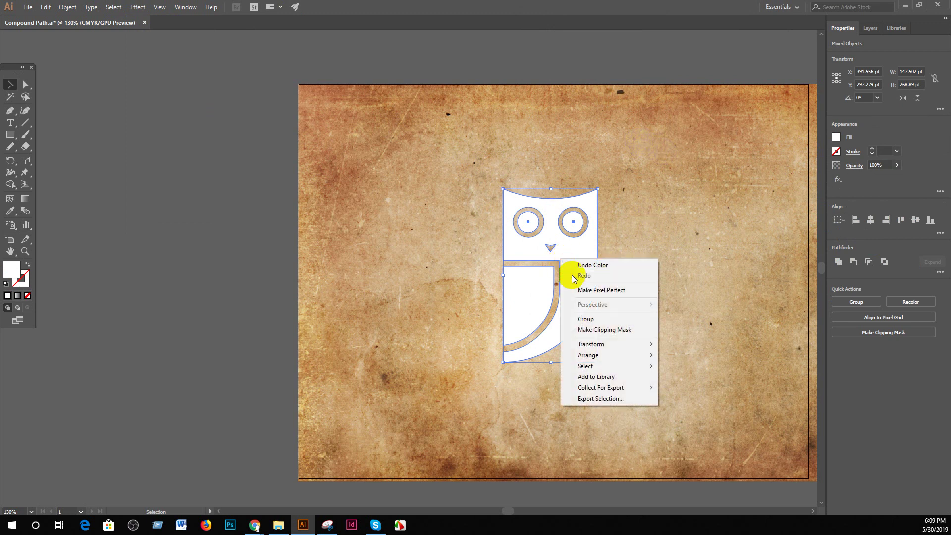
pyautogui.click(606, 321)
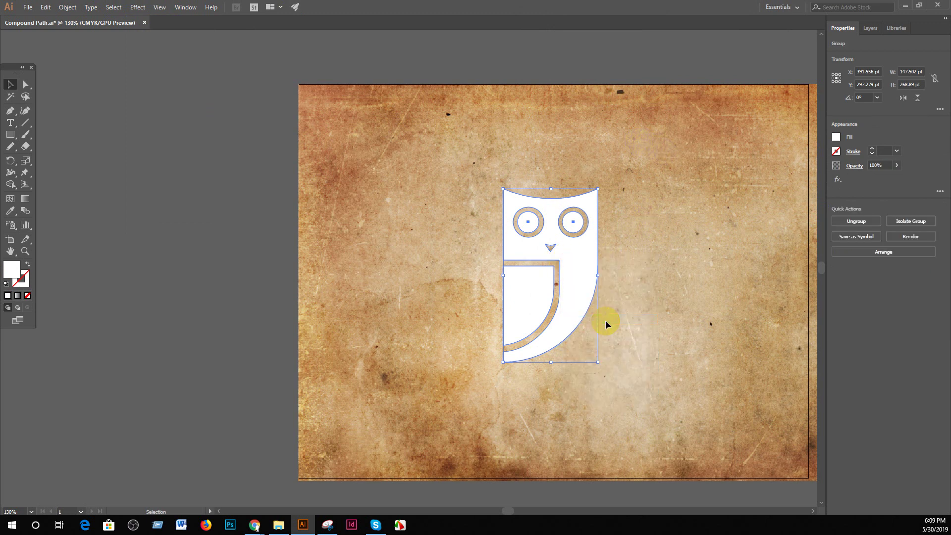
pyautogui.click(138, 7)
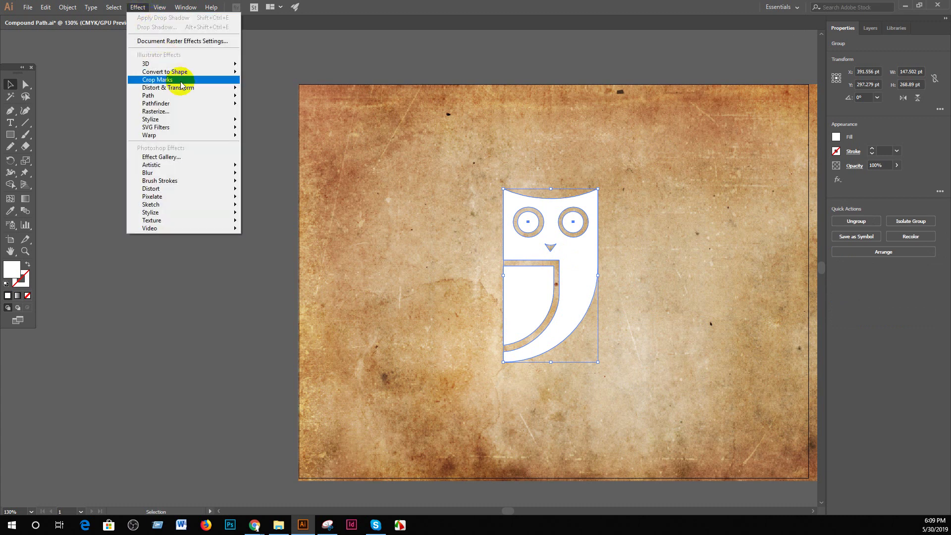
pyautogui.moveTo(150, 119)
pyautogui.click(287, 125)
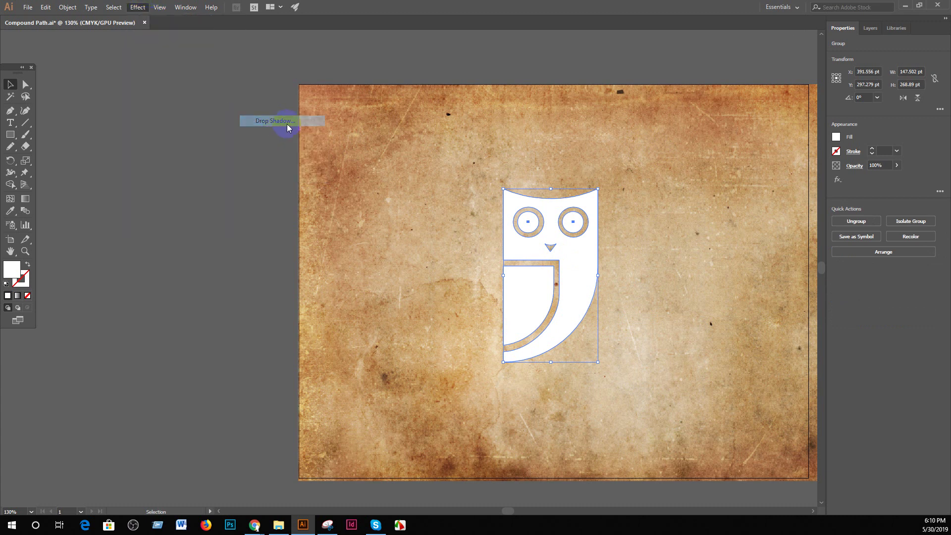
pyautogui.click(530, 140)
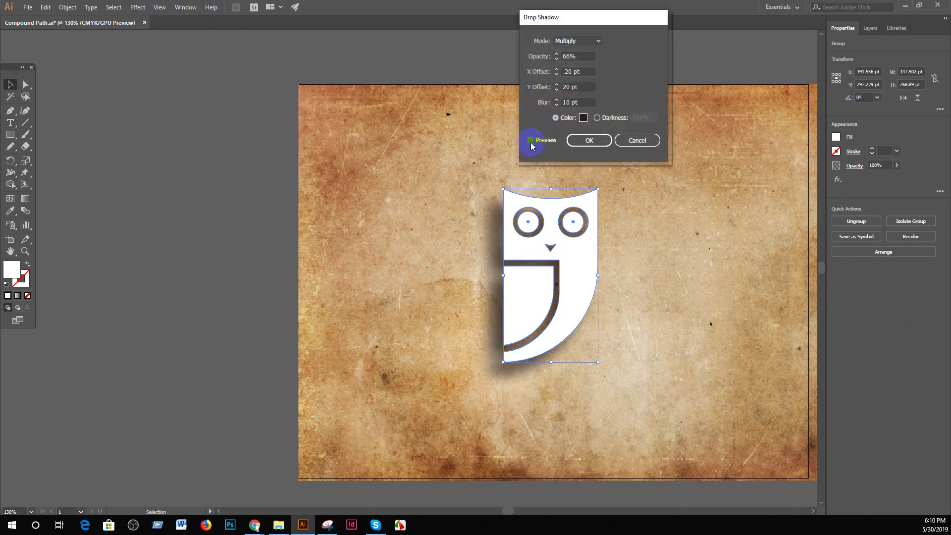
pyautogui.doubleClick(570, 71)
pyautogui.write('10')
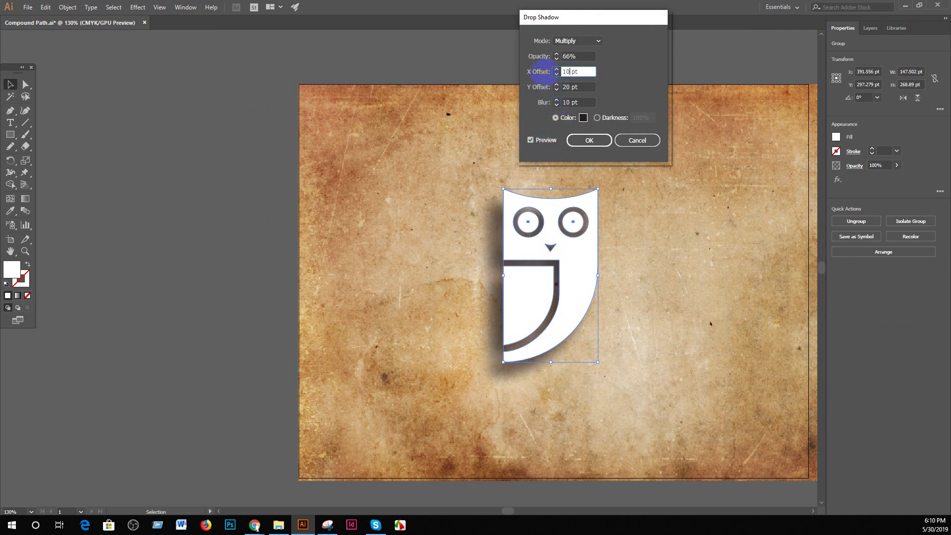
pyautogui.click(574, 74)
pyautogui.click(569, 56)
# - Set the drop shadow's Y Offset to 20 pt and apply it
pyautogui.doubleClick(569, 88)
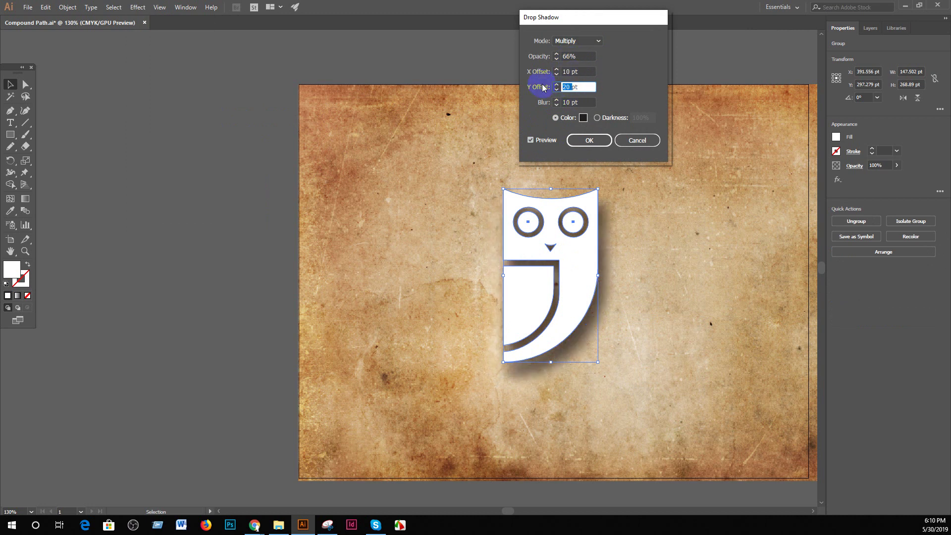
pyautogui.write('50')
pyautogui.press('Tab')
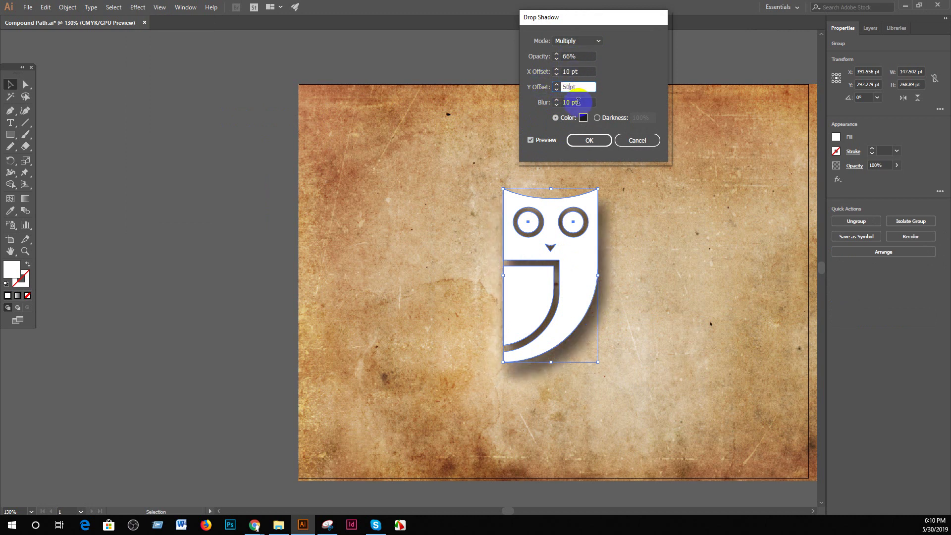
pyautogui.click(537, 100)
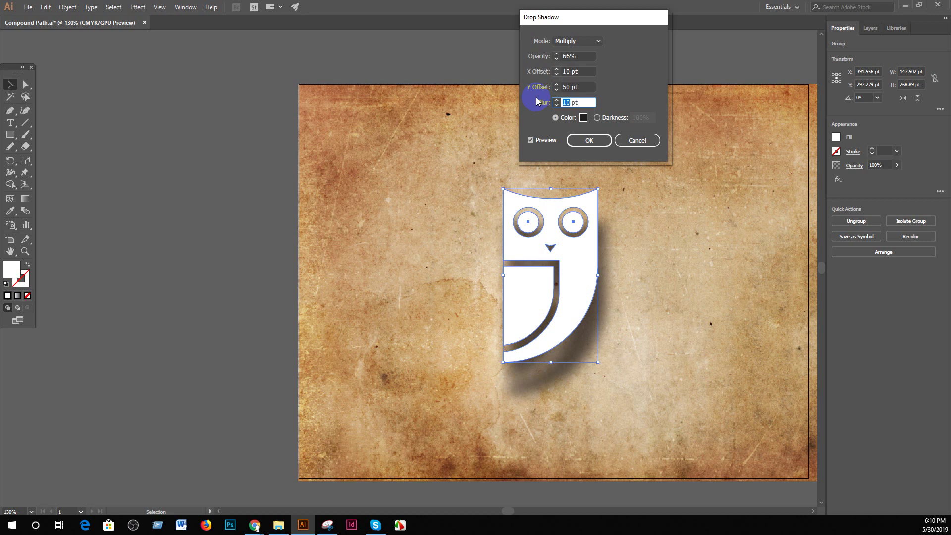
pyautogui.click(582, 101)
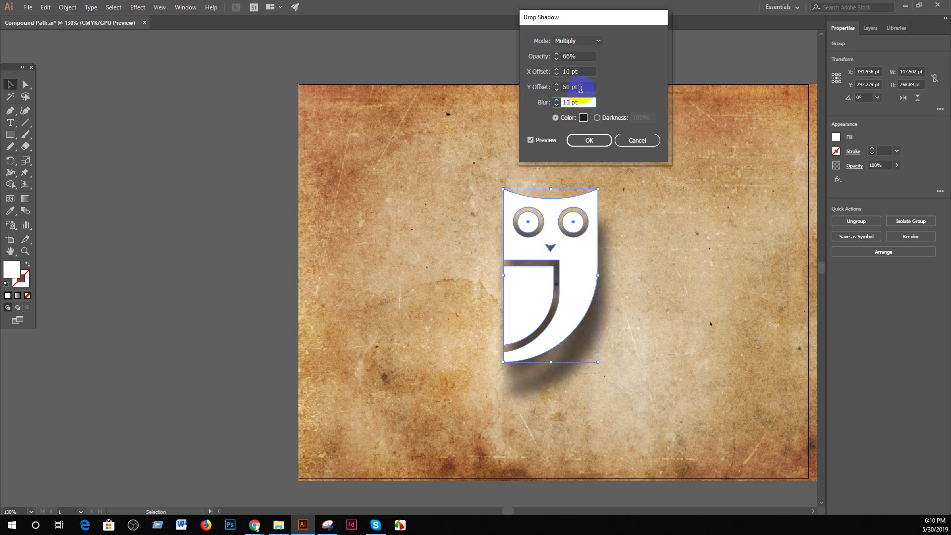
pyautogui.click(538, 87)
pyautogui.write('20')
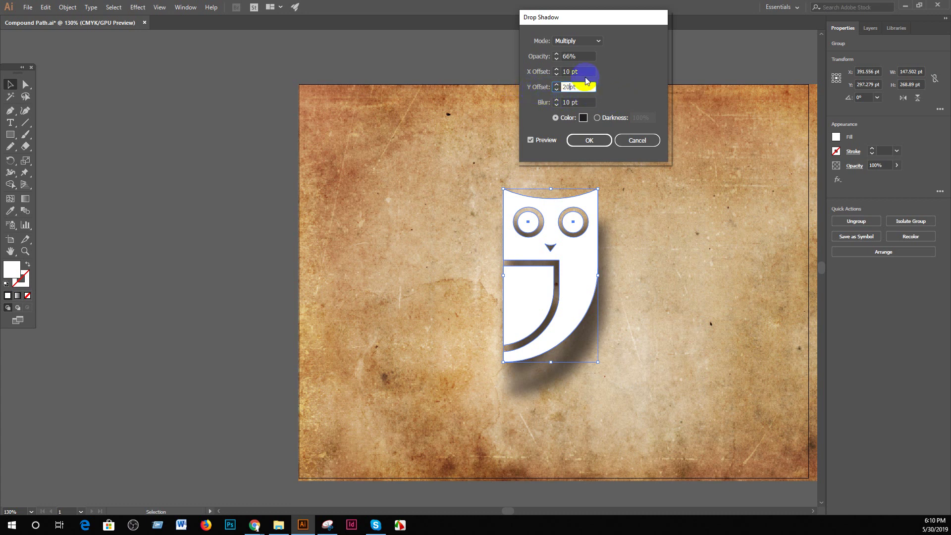
pyautogui.moveTo(569, 56); pyautogui.dragTo(532, 55)
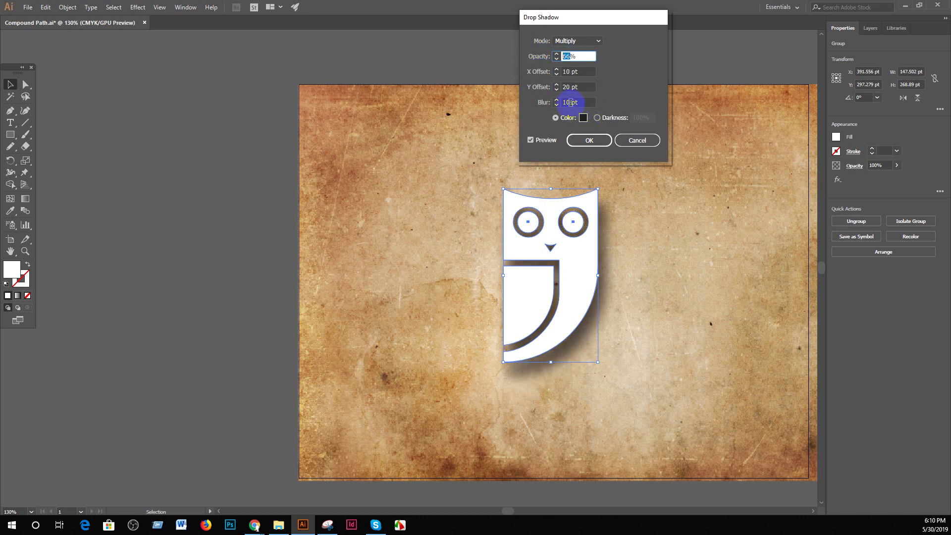
pyautogui.moveTo(576, 102); pyautogui.dragTo(563, 102)
pyautogui.press('Return')
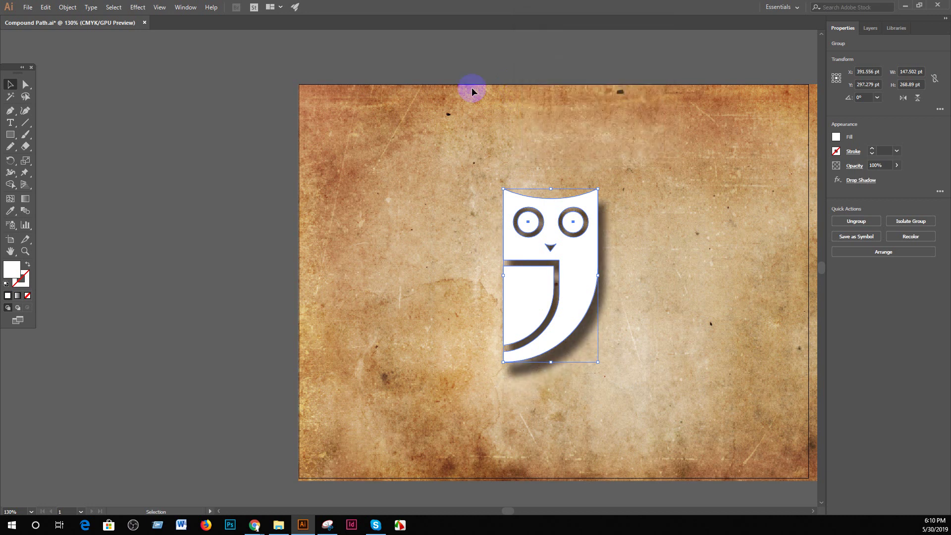
# - Enlarge the shadowed owl group to about 260 × 475 pt and zoom out
pyautogui.click(673, 325)
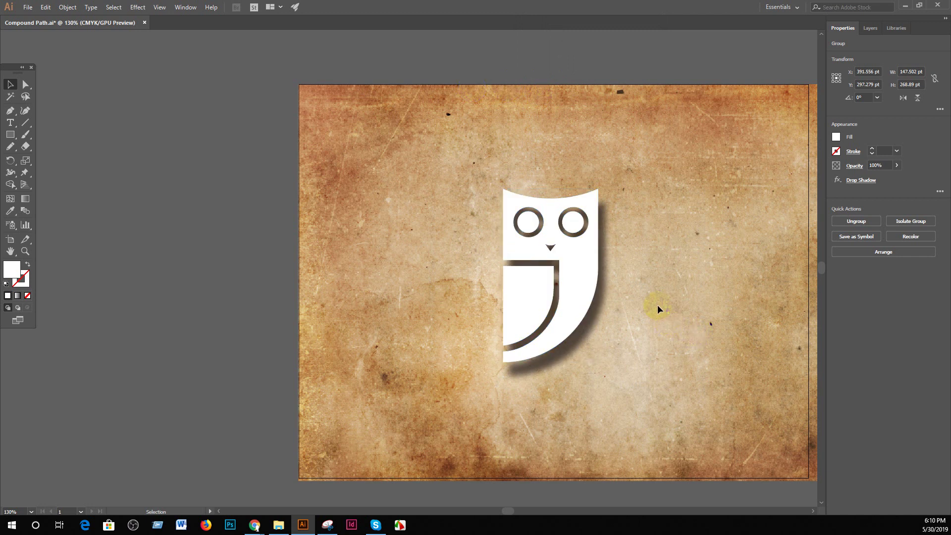
pyautogui.click(587, 254)
pyautogui.moveTo(504, 189); pyautogui.dragTo(411, 91)
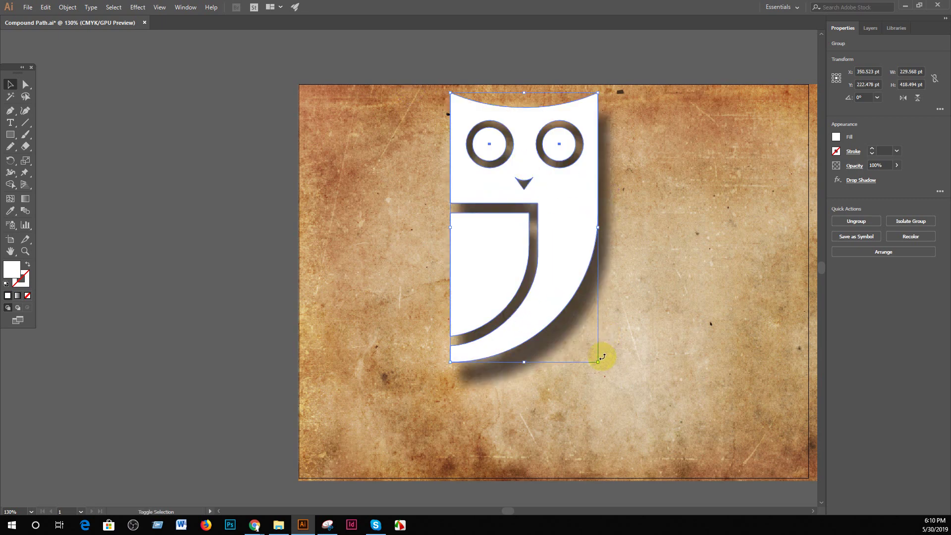
pyautogui.moveTo(600, 359); pyautogui.dragTo(657, 382)
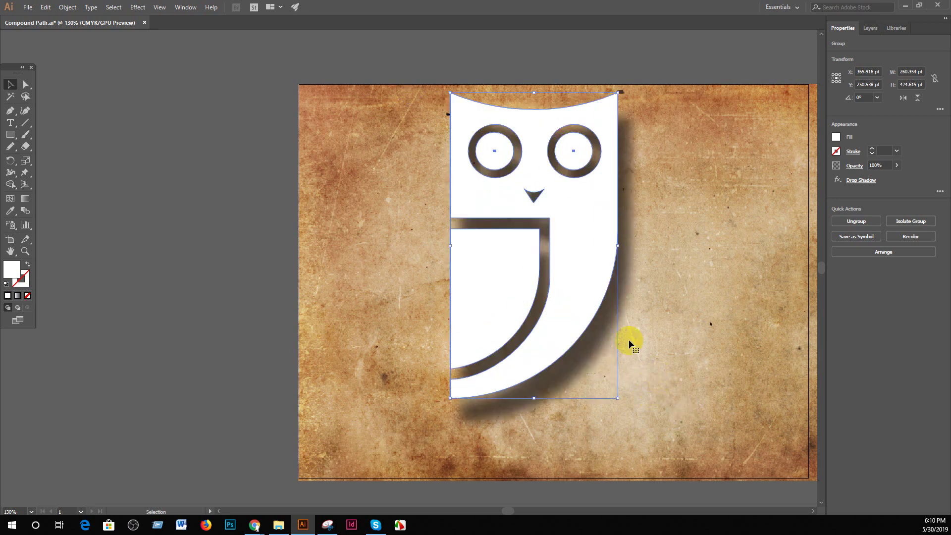
pyautogui.hotkey('ctrl', '-')
pyautogui.hotkey('ctrl', '-')
pyautogui.hotkey('ctrl', '-')
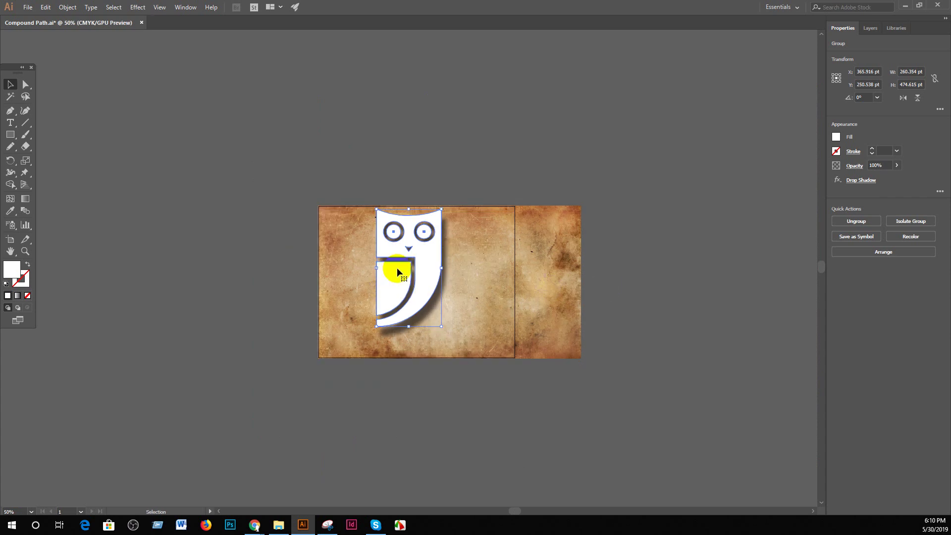
# - Ungroup the owl and release its compound path
pyautogui.rightClick(417, 261)
pyautogui.click(497, 343)
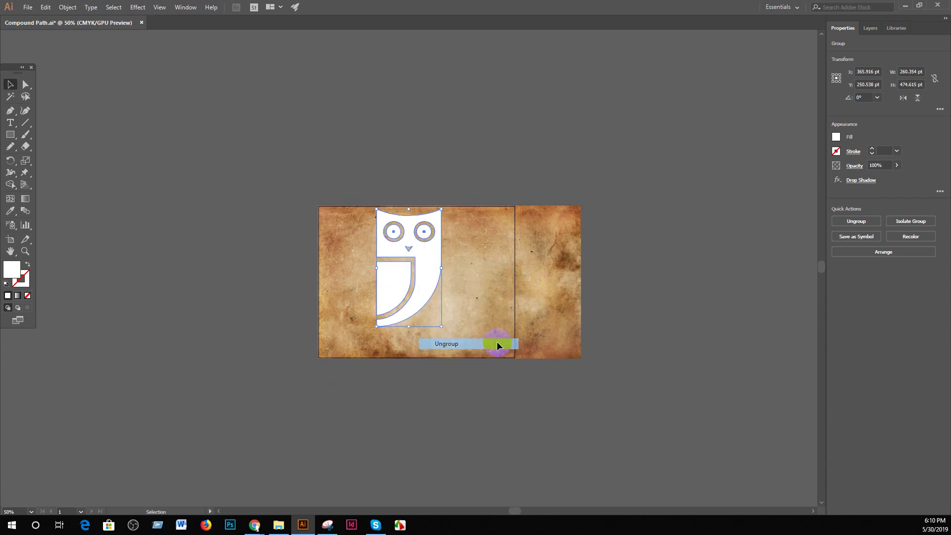
pyautogui.rightClick(418, 255)
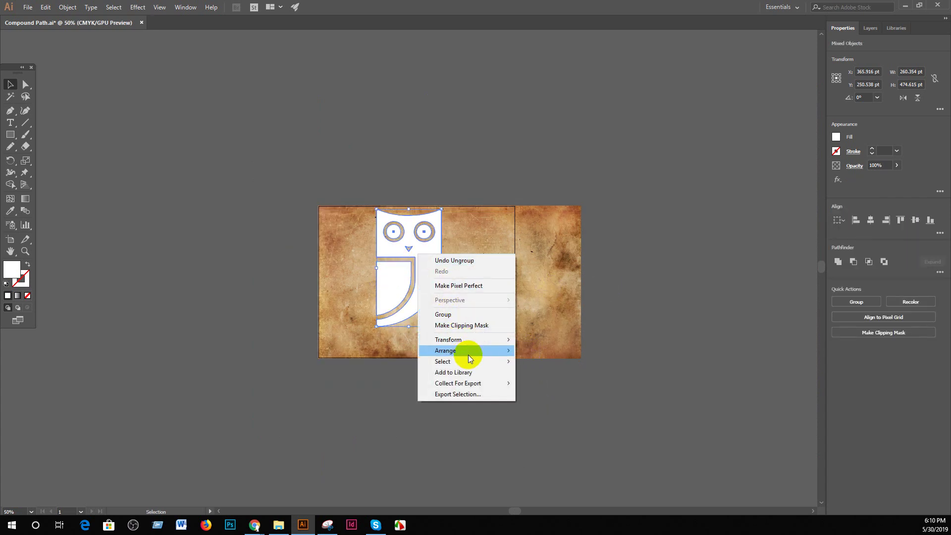
pyautogui.click(68, 8)
pyautogui.moveTo(94, 355)
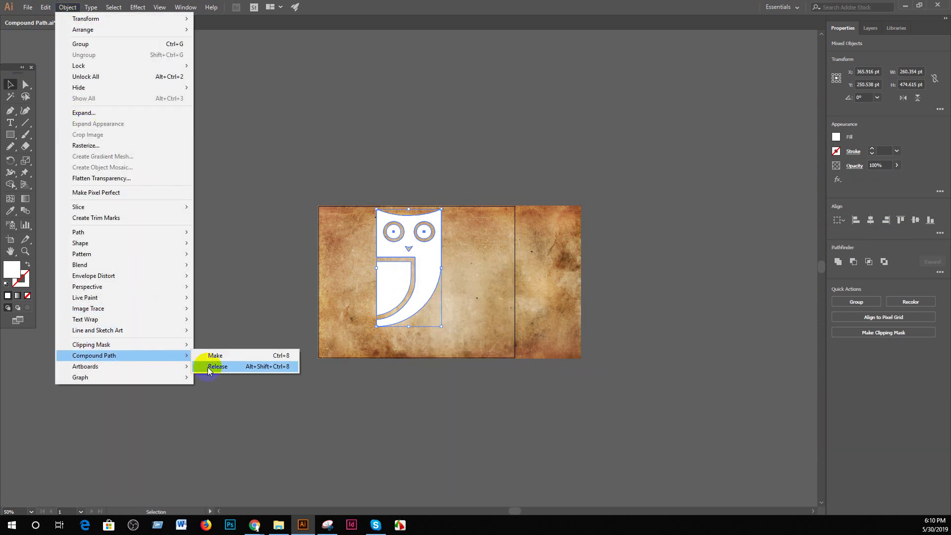
pyautogui.click(214, 366)
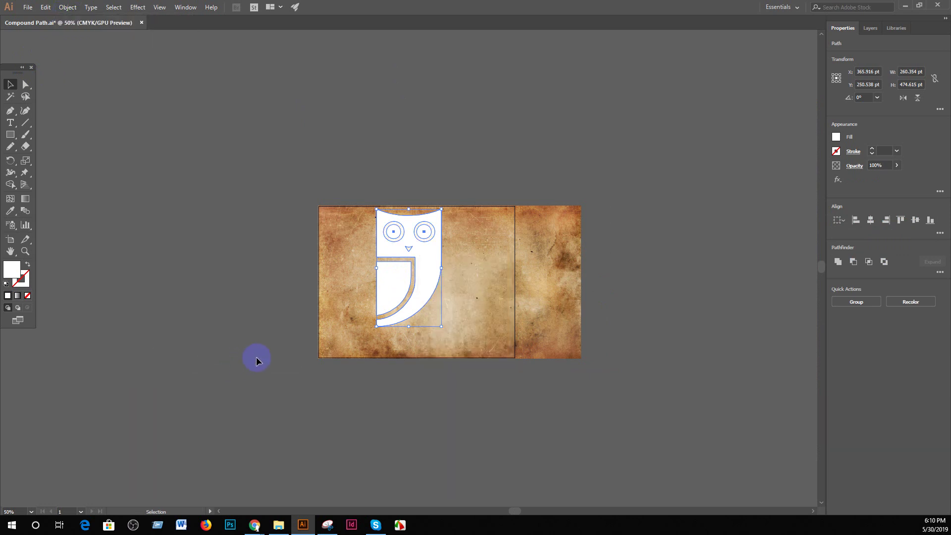
# - Rebuild the owl as a single compound path with Ctrl+8 and deselect it
pyautogui.click(68, 7)
pyautogui.moveTo(94, 355)
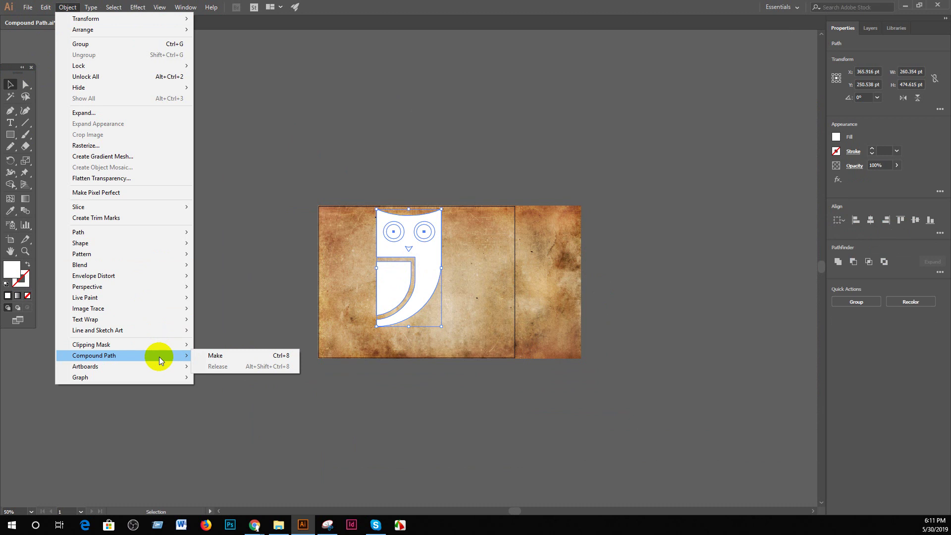
pyautogui.hotkey('ctrl', '8')
pyautogui.hotkey('ctrl', 'shift', 'a')
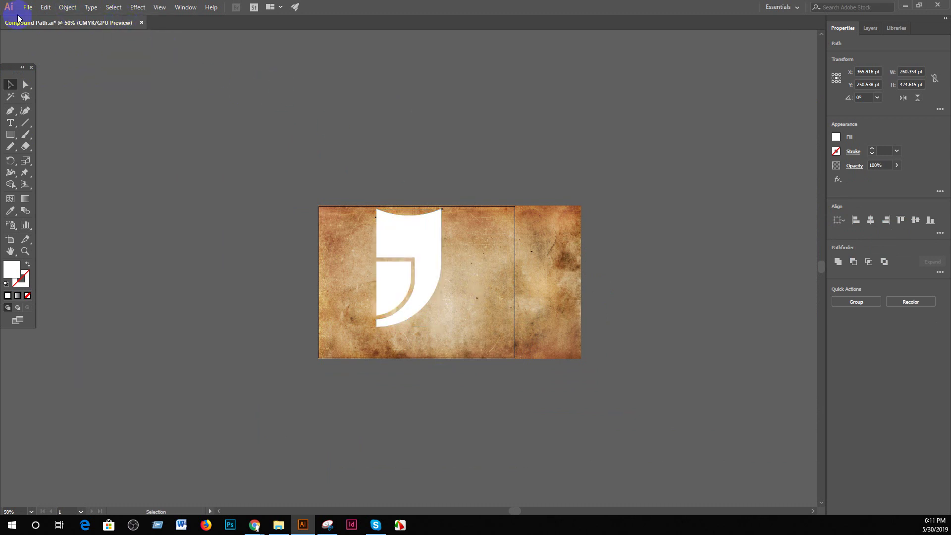
pyautogui.click(28, 7)
pyautogui.click(564, 114)
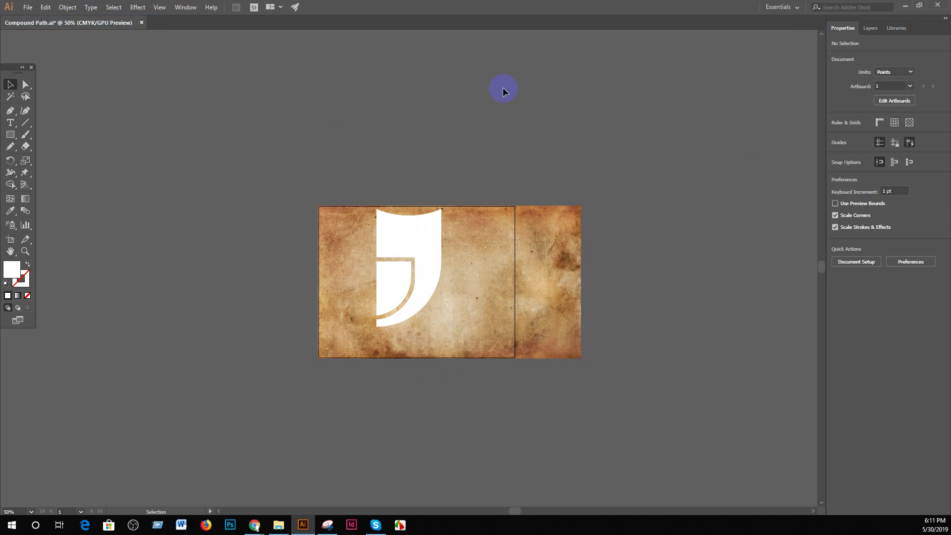
# - Create Untitled-4 from the A4 preset with RGB Color mode
pyautogui.hotkey('ctrl', 'n')
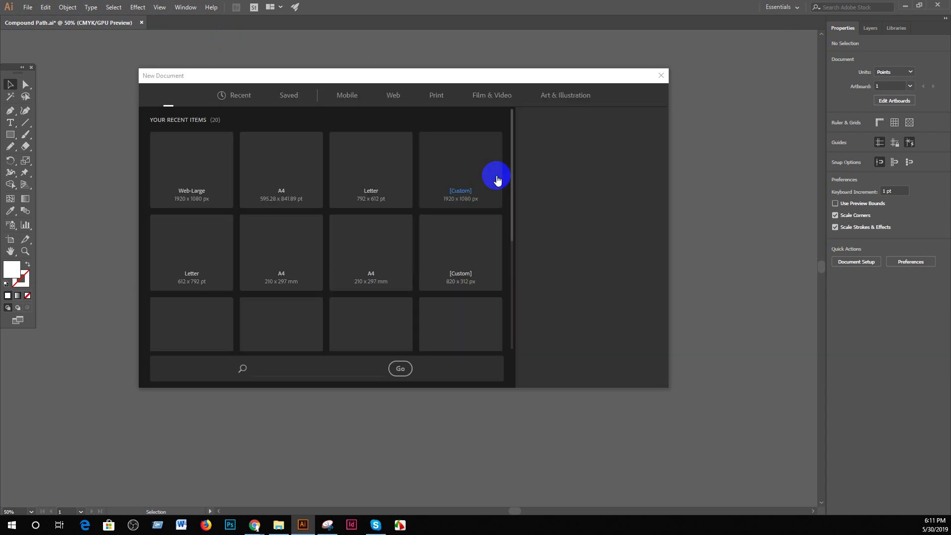
pyautogui.click(309, 180)
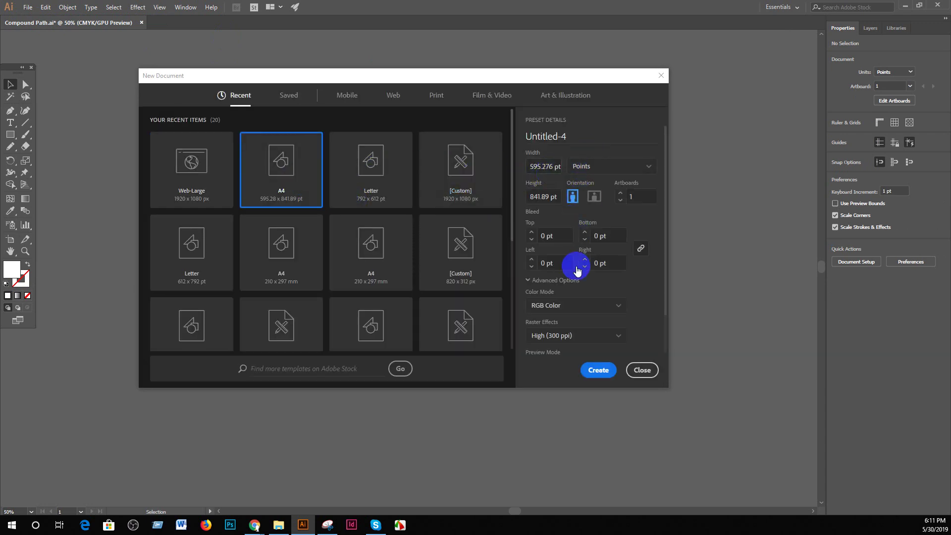
pyautogui.click(578, 306)
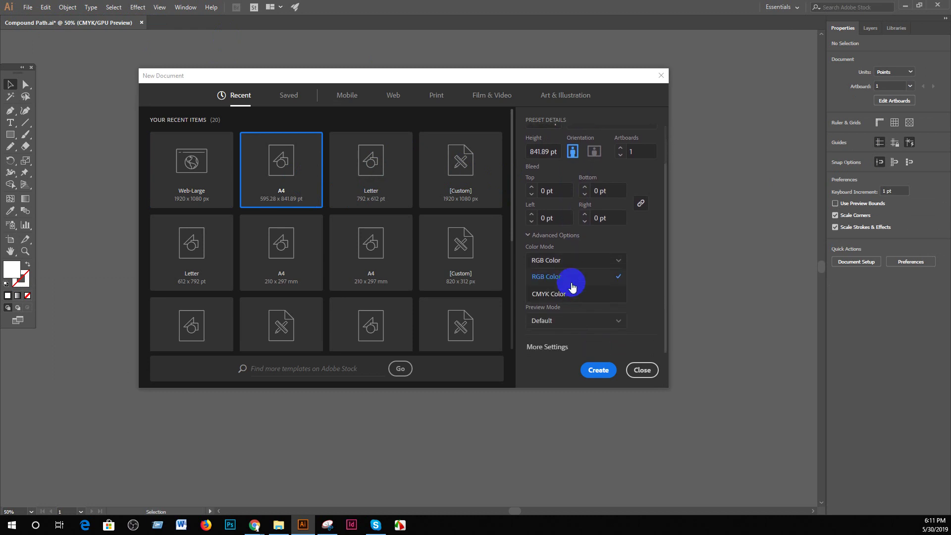
pyautogui.click(567, 277)
pyautogui.click(609, 376)
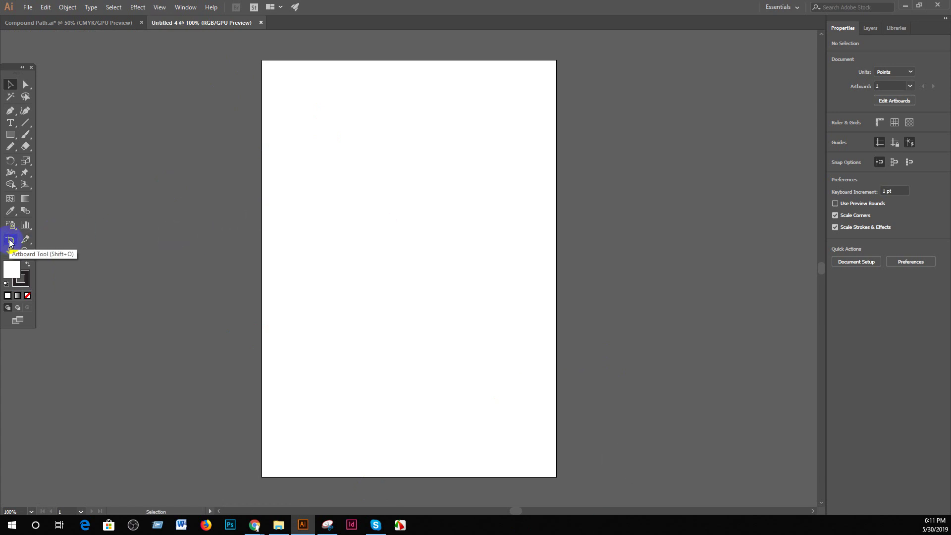
# - Switch the A4 artboard to landscape orientation (841.89 × 595.28 pt)
pyautogui.click(10, 241)
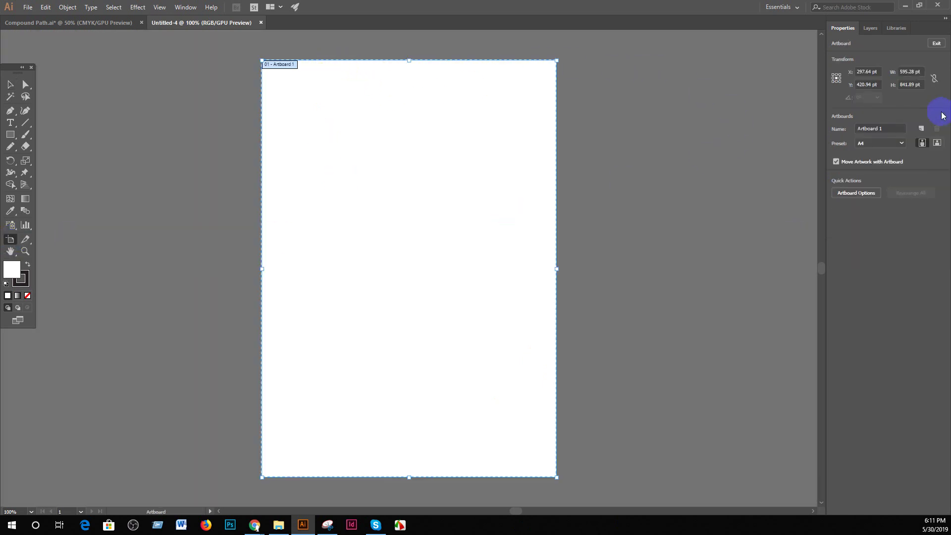
pyautogui.click(936, 144)
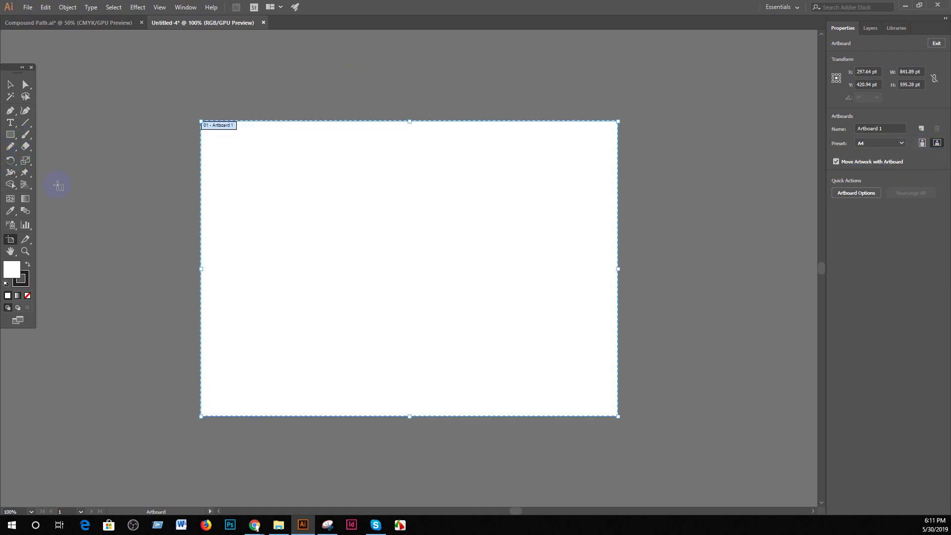
pyautogui.click(10, 84)
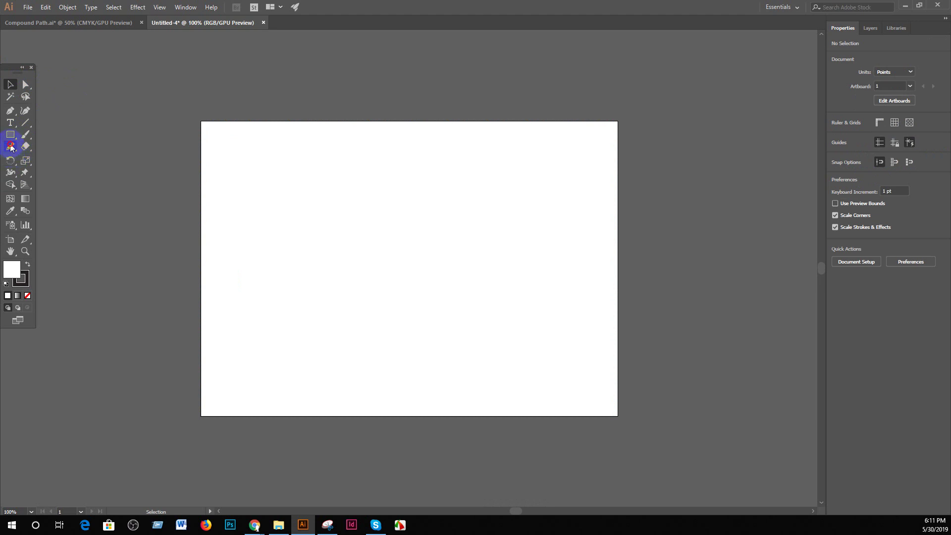
# - Choose the Pencil tool and confirm its options with Smooth fidelity and Keep selected on
pyautogui.click(11, 146)
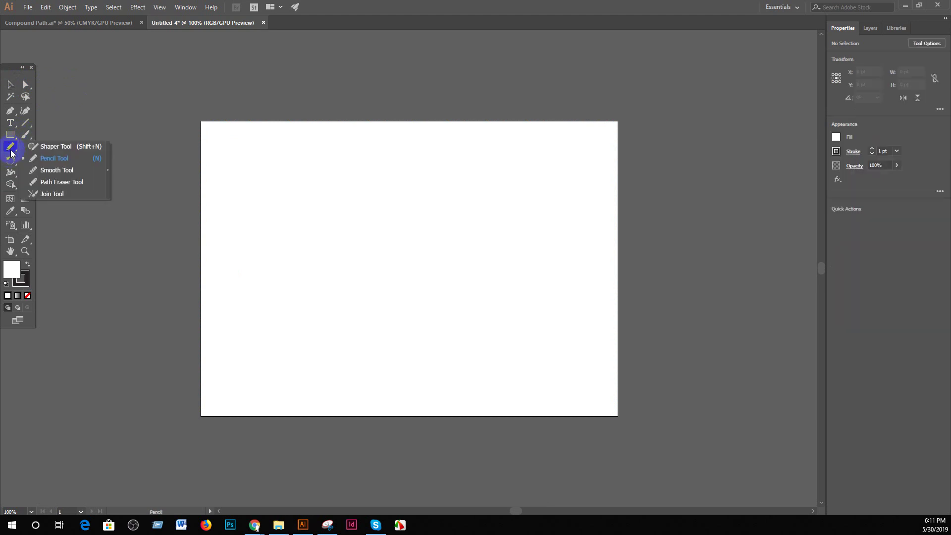
pyautogui.moveTo(11, 150); pyautogui.dragTo(46, 164)
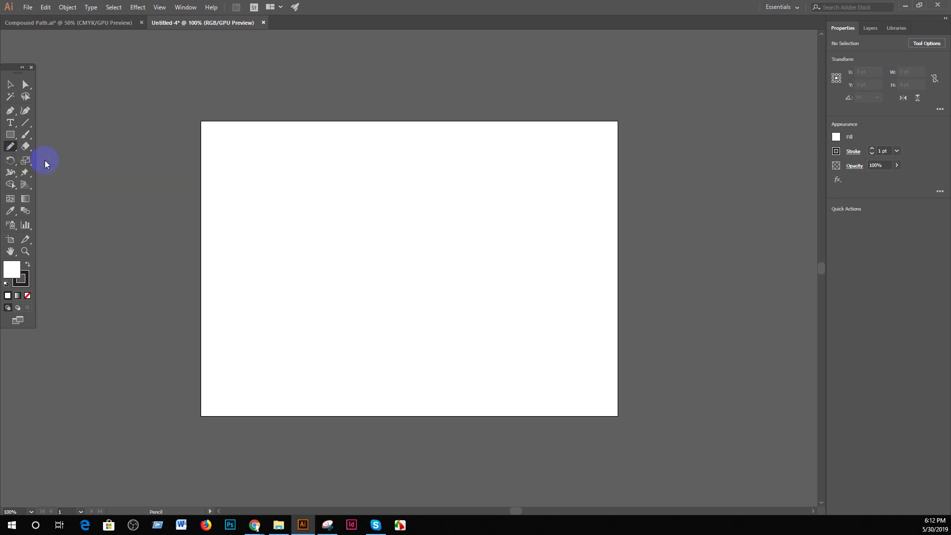
pyautogui.doubleClick(10, 149)
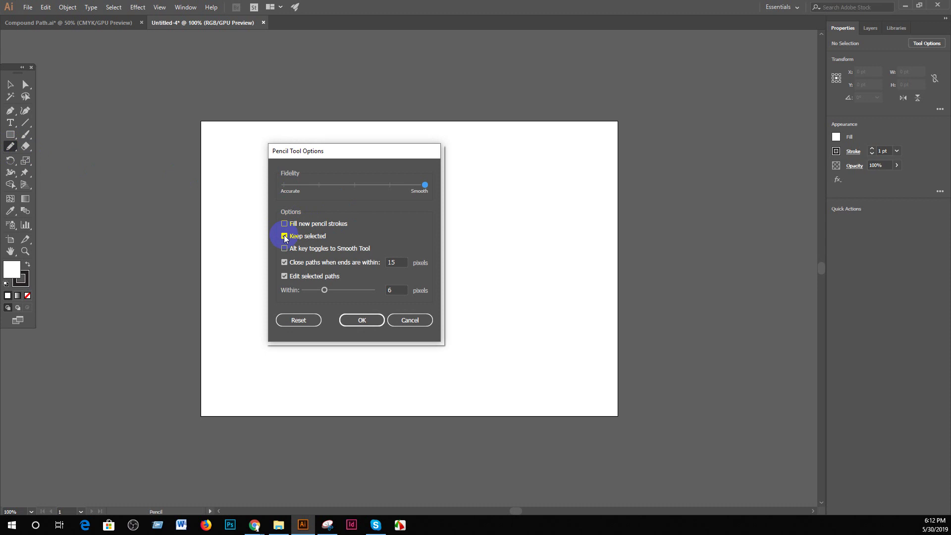
pyautogui.click(362, 320)
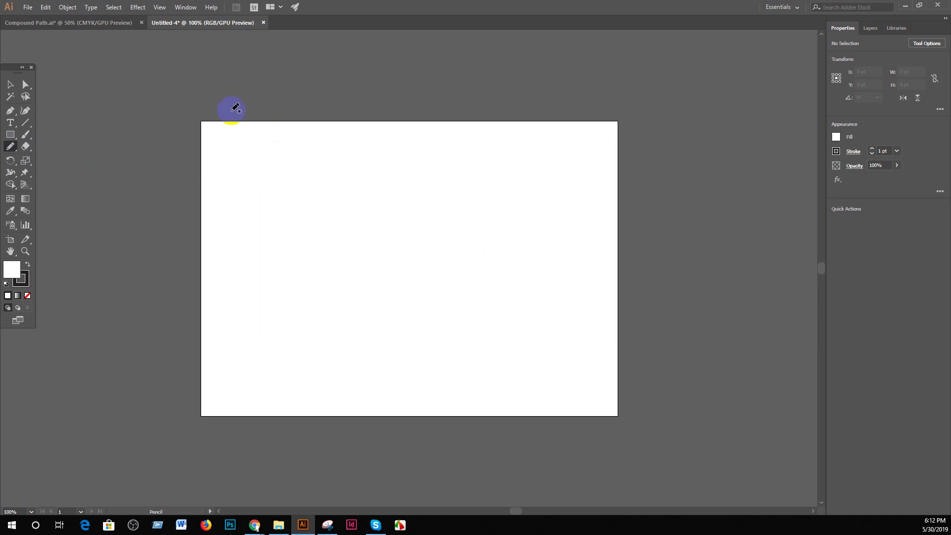
# - Draw the outer wavy closed loop across the artboard, undoing an accidental tiny path first
pyautogui.click(259, 253)
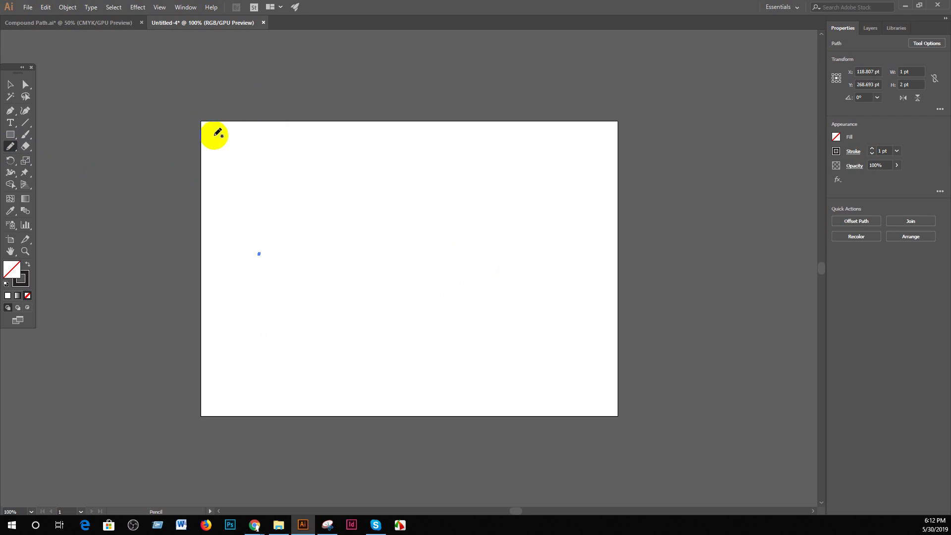
pyautogui.hotkey('ctrl', 'z')
pyautogui.moveTo(219, 144)
pyautogui.mouseDown()
pyautogui.moveTo(462, 143)
pyautogui.moveTo(381, 363)
pyautogui.mouseUp()
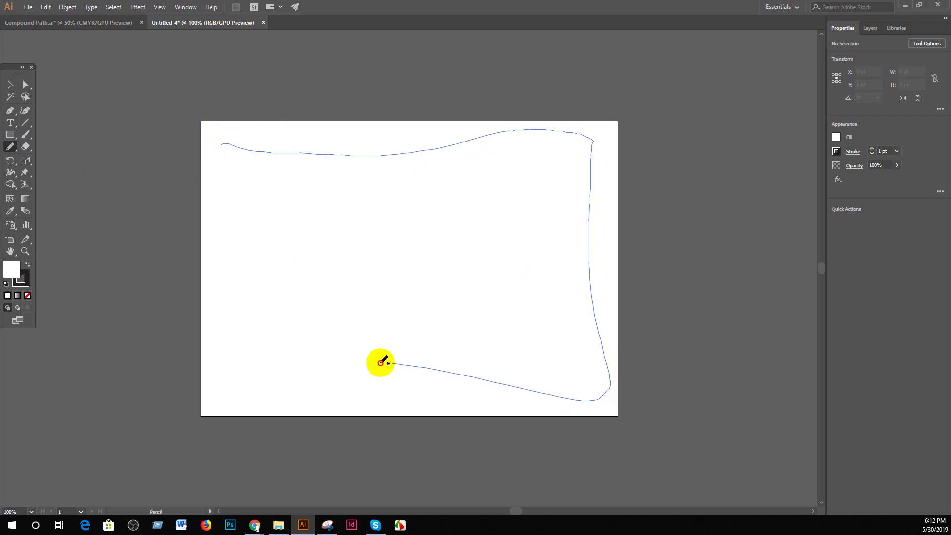
pyautogui.moveTo(381, 362)
pyautogui.mouseDown()
pyautogui.moveTo(221, 136)
pyautogui.moveTo(459, 185)
pyautogui.moveTo(545, 162)
pyautogui.moveTo(567, 352)
pyautogui.moveTo(477, 340)
pyautogui.moveTo(263, 373)
pyautogui.moveTo(236, 166)
pyautogui.moveTo(287, 334)
pyautogui.moveTo(503, 323)
pyautogui.moveTo(535, 293)
pyautogui.moveTo(513, 182)
pyautogui.moveTo(303, 202)
pyautogui.moveTo(259, 187)
pyautogui.mouseUp()
# - Draw three smaller wavy loops nested inside the outer one, then zoom out
pyautogui.moveTo(297, 220)
pyautogui.mouseDown()
pyautogui.moveTo(301, 279)
pyautogui.moveTo(490, 311)
pyautogui.moveTo(495, 251)
pyautogui.moveTo(288, 225)
pyautogui.mouseUp()
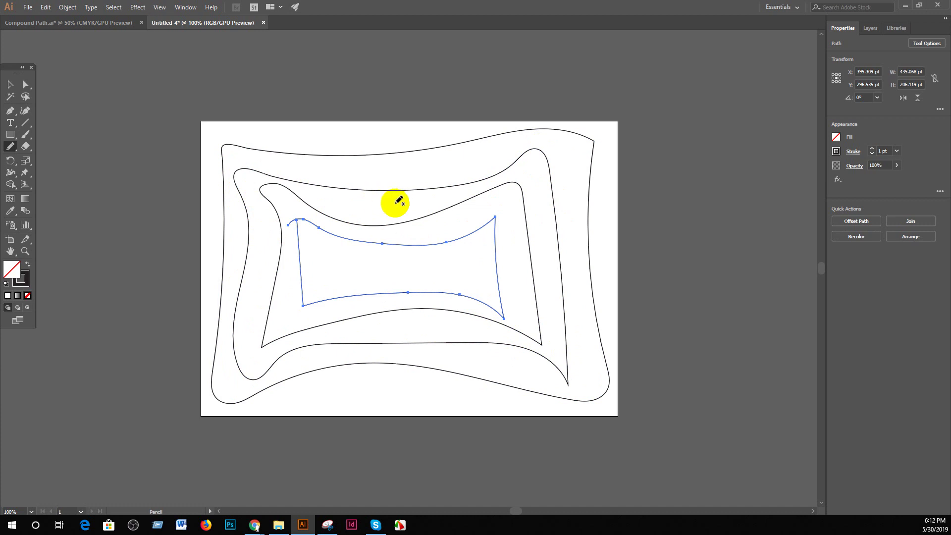
pyautogui.moveTo(283, 219)
pyautogui.mouseDown()
pyautogui.moveTo(308, 213)
pyautogui.moveTo(470, 238)
pyautogui.mouseUp()
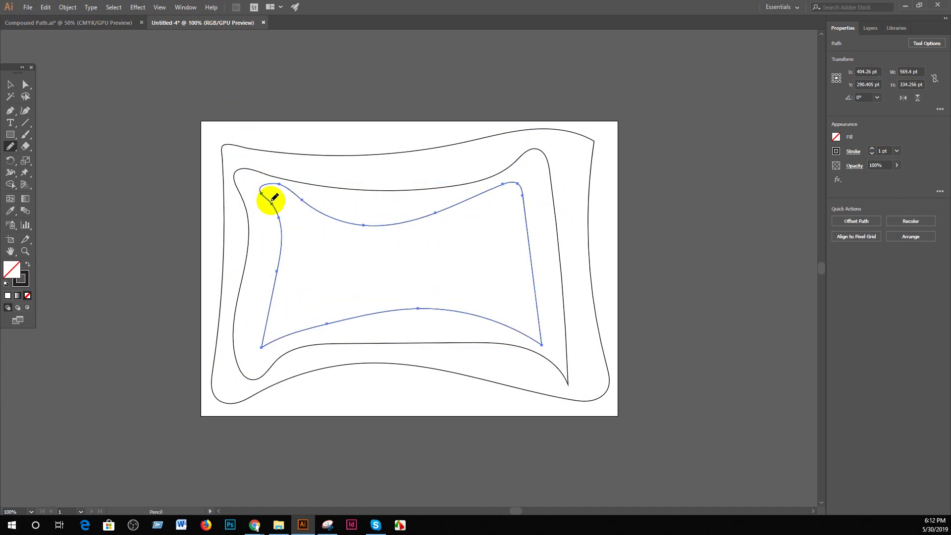
pyautogui.moveTo(283, 207)
pyautogui.mouseDown()
pyautogui.moveTo(423, 294)
pyautogui.moveTo(518, 319)
pyautogui.moveTo(506, 209)
pyautogui.moveTo(331, 229)
pyautogui.moveTo(280, 201)
pyautogui.mouseUp()
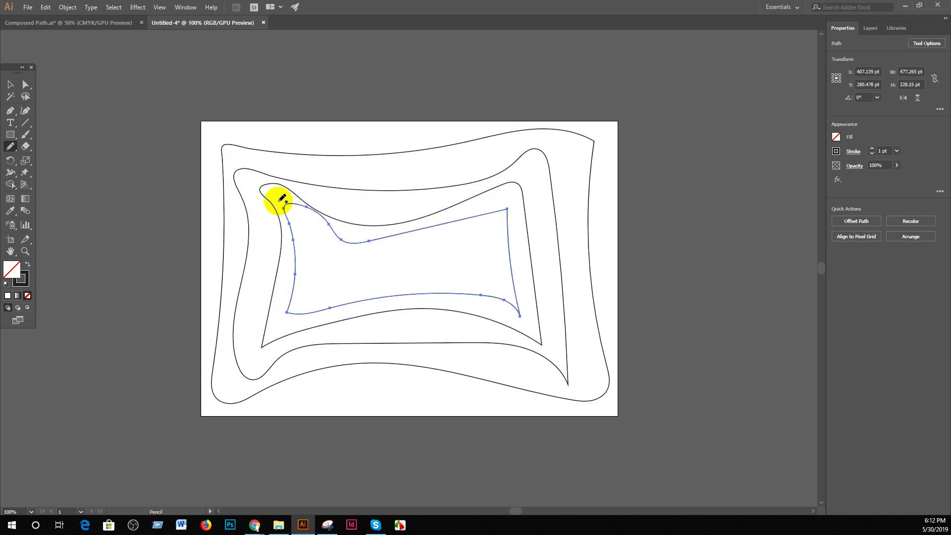
pyautogui.hotkey('ctrl', '-')
pyautogui.hotkey('ctrl', '-')
pyautogui.moveTo(430, 283); pyautogui.dragTo(442, 290)
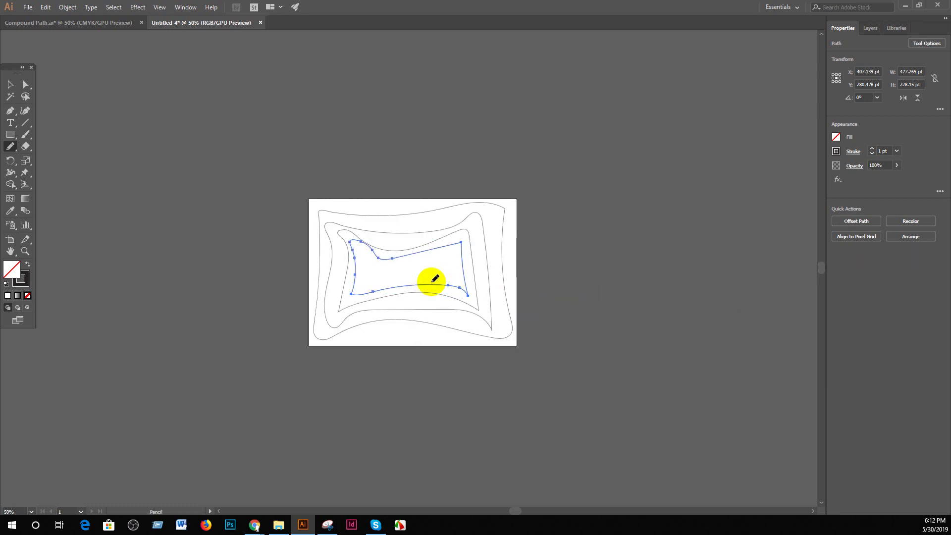
# - Move all four nested wavy loops off the artboard's right side
pyautogui.click(10, 85)
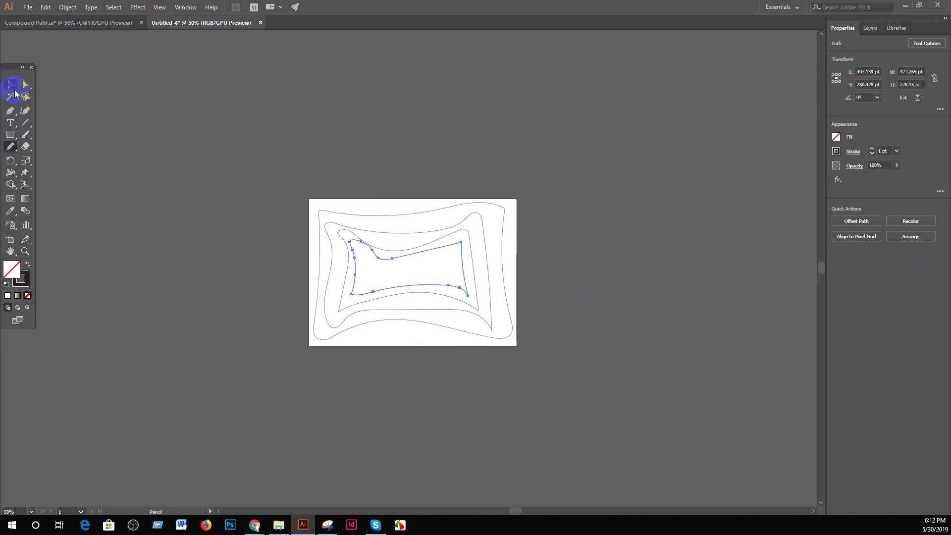
pyautogui.moveTo(335, 196); pyautogui.dragTo(461, 397)
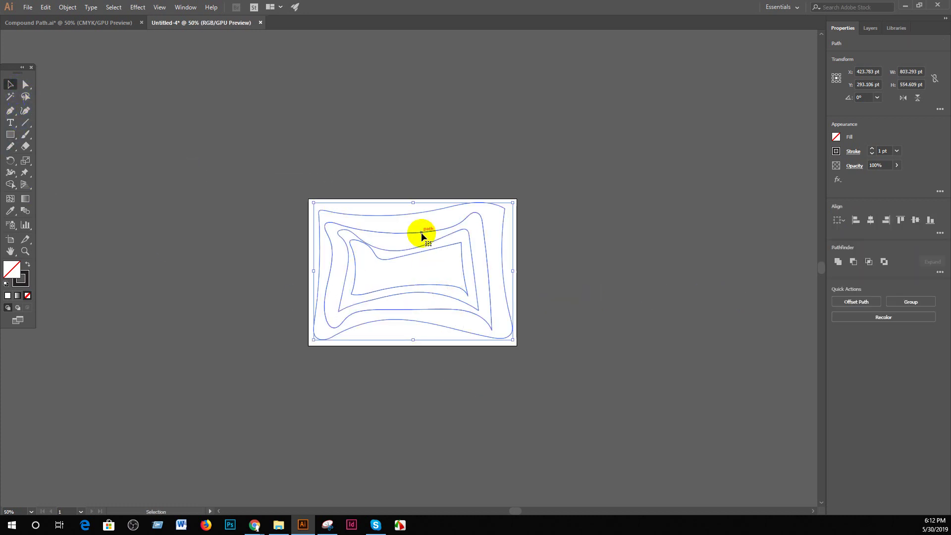
pyautogui.moveTo(421, 233); pyautogui.dragTo(654, 259)
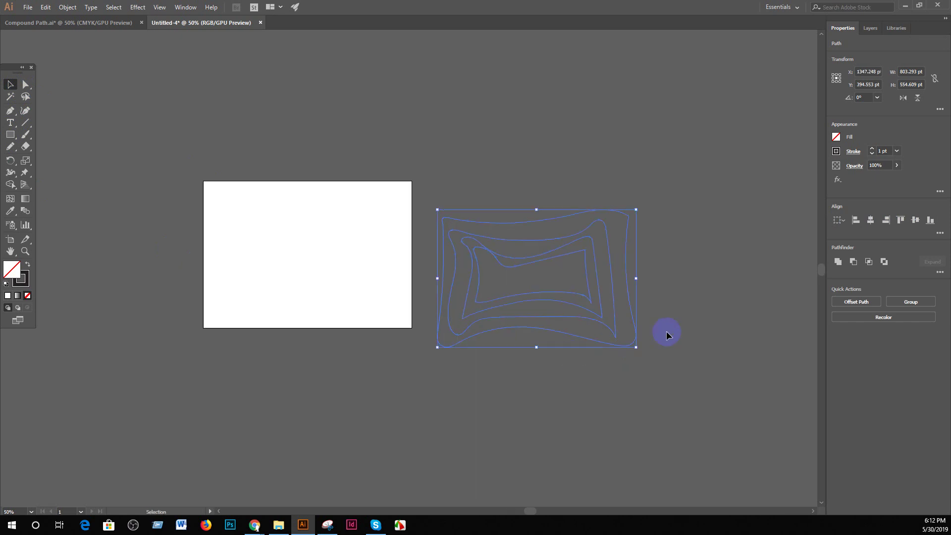
pyautogui.click(667, 336)
# - Drag the loops apart vertically, innermost at the top and outermost at the bottom
pyautogui.moveTo(593, 301); pyautogui.dragTo(588, 78)
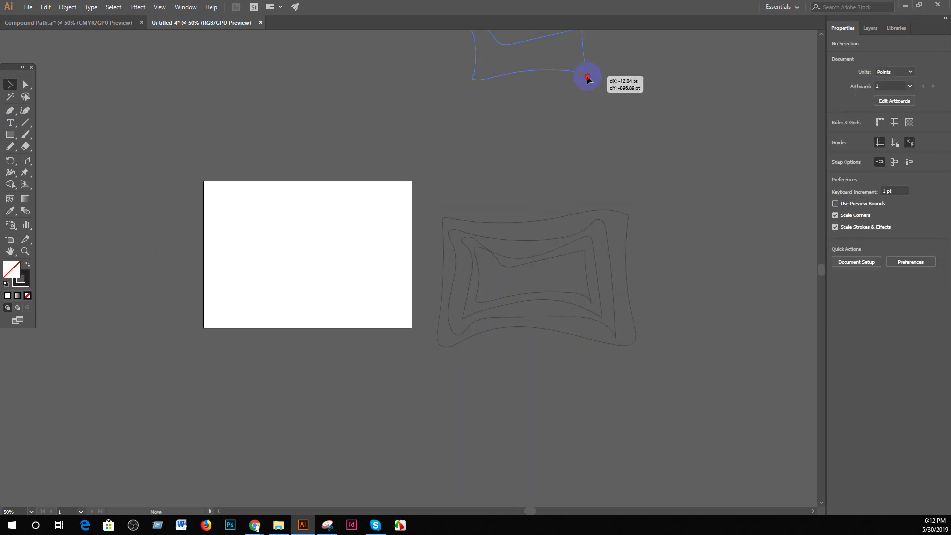
pyautogui.scroll(3, 589, 99)
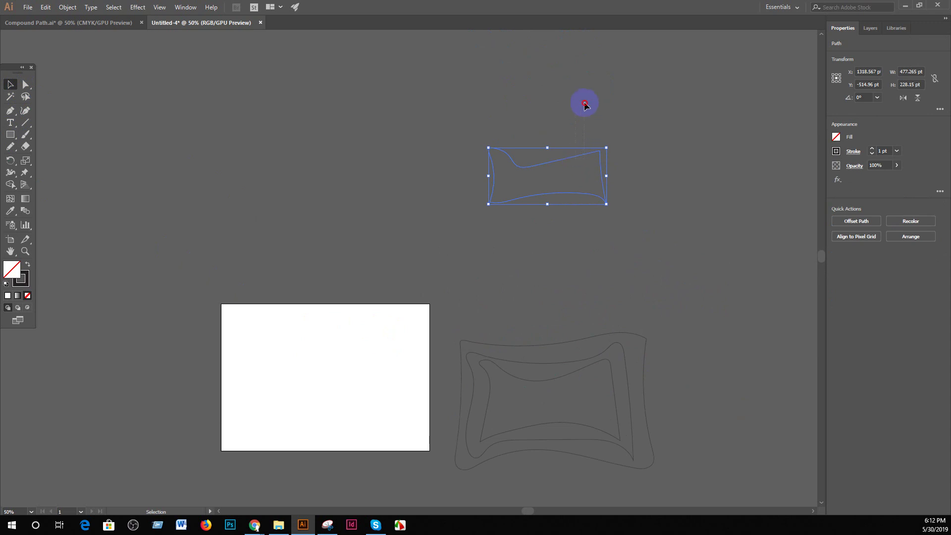
pyautogui.moveTo(574, 154); pyautogui.dragTo(599, 71)
pyautogui.moveTo(577, 438); pyautogui.dragTo(595, 165)
pyautogui.moveTo(570, 367); pyautogui.dragTo(578, 275)
pyautogui.moveTo(575, 453)
pyautogui.mouseDown()
pyautogui.moveTo(577, 498)
pyautogui.moveTo(575, 490)
pyautogui.mouseUp()
pyautogui.scroll(-5, 588, 323)
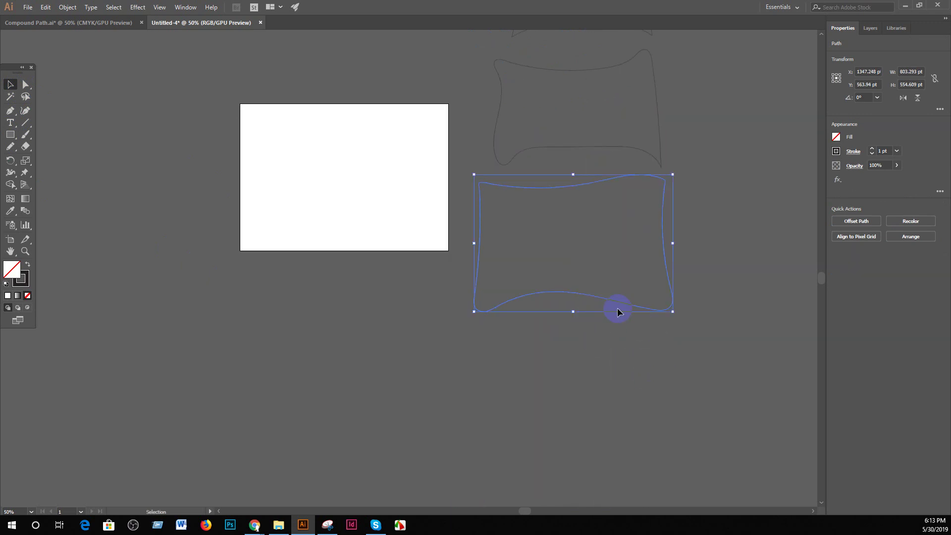
pyautogui.moveTo(609, 301); pyautogui.dragTo(611, 407)
# - Select all four loops and distribute them evenly in the column
pyautogui.moveTo(672, 458); pyautogui.dragTo(575, 22)
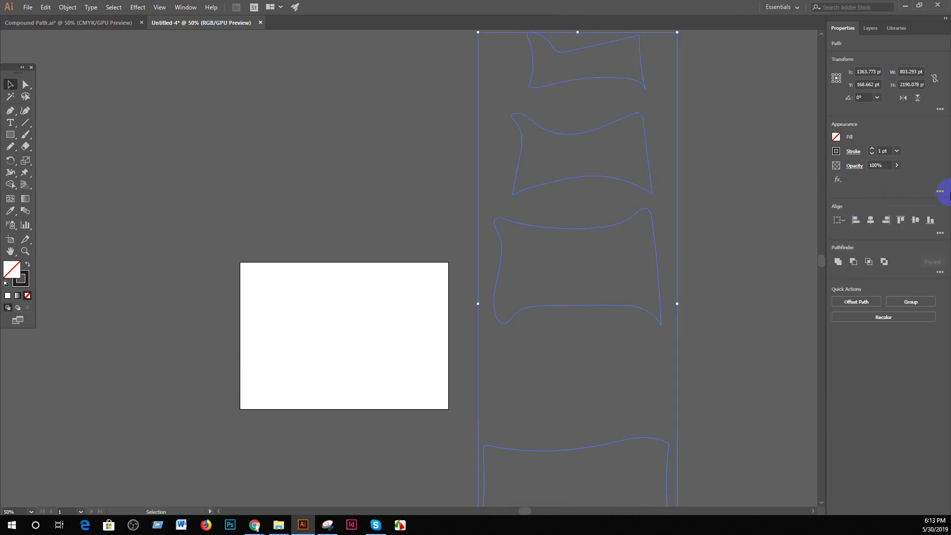
pyautogui.click(940, 233)
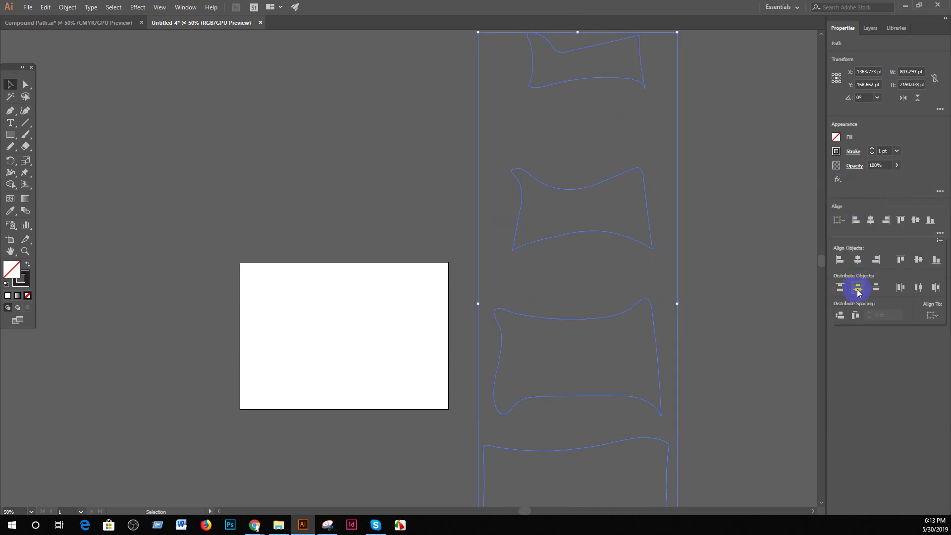
pyautogui.hotkey('ctrl', '-')
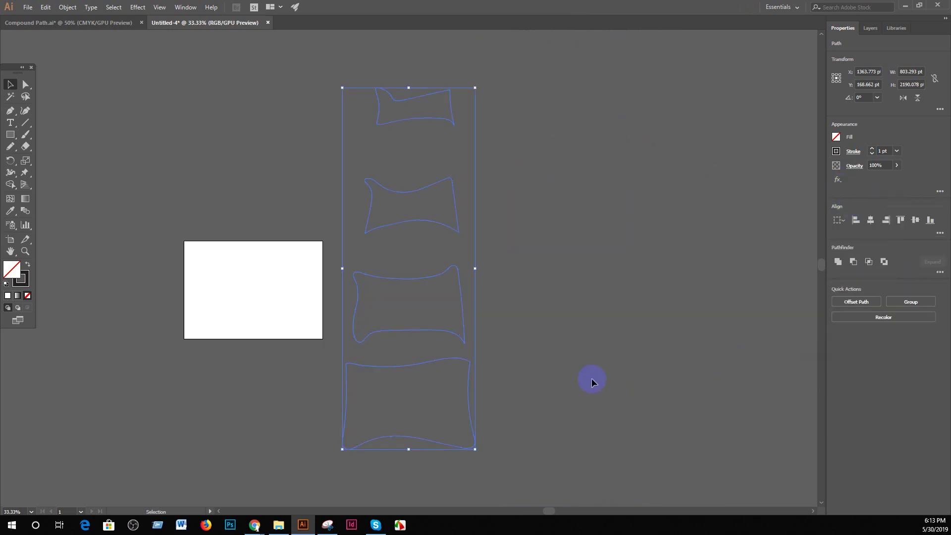
pyautogui.scroll(-1, 592, 381)
pyautogui.hscroll(-1, 592, 381)
# - Draw an artboard-sized 841.89 × 595.28 pt rectangle filled blue, and select it
pyautogui.click(10, 135)
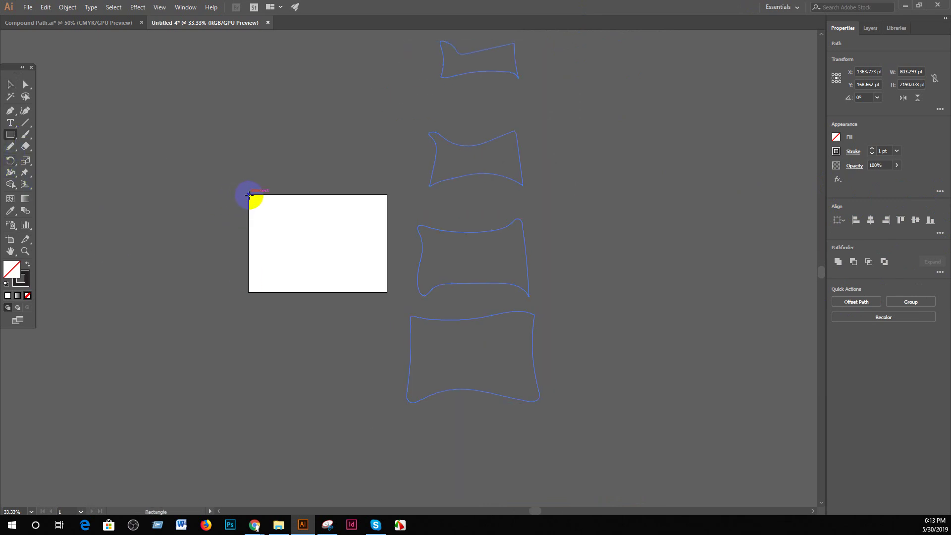
pyautogui.moveTo(249, 194); pyautogui.dragTo(387, 292)
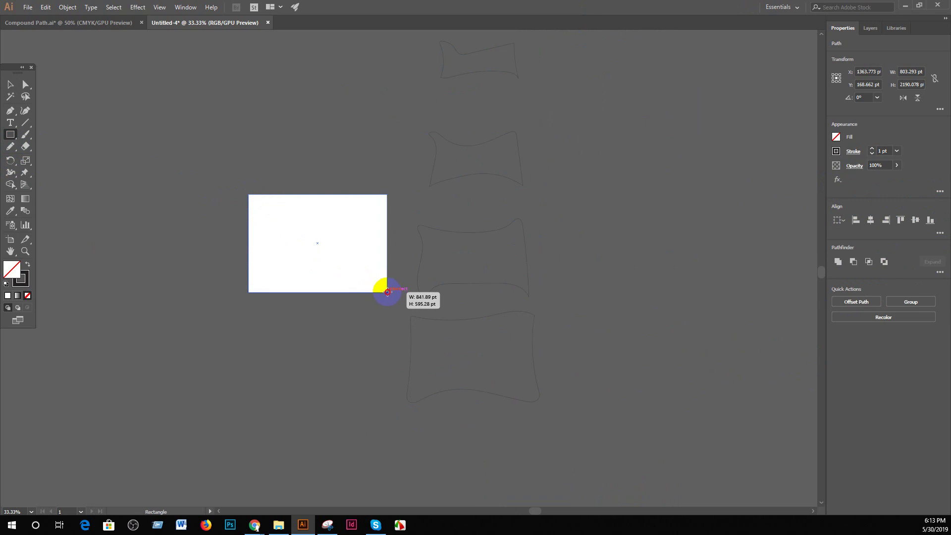
pyautogui.click(836, 139)
pyautogui.click(792, 239)
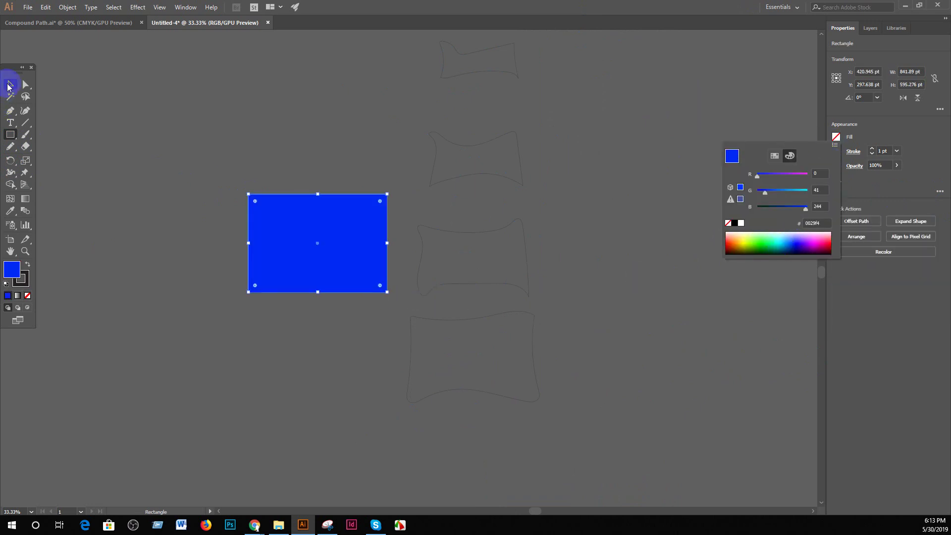
pyautogui.click(8, 86)
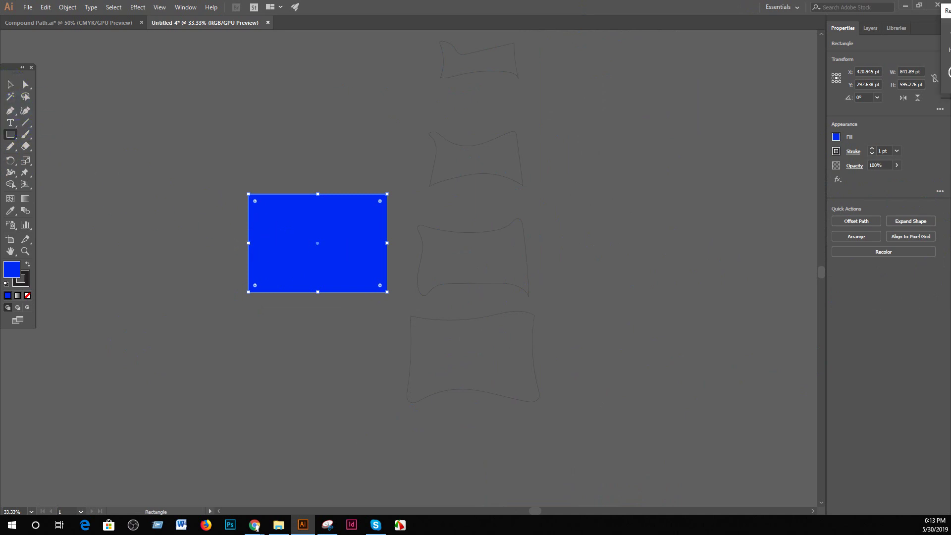
pyautogui.click(407, 188)
pyautogui.click(405, 190)
pyautogui.click(9, 84)
pyautogui.click(329, 312)
pyautogui.click(333, 266)
# - Place the blue rectangle behind the bottom wavy loop and centre the two
pyautogui.moveTo(333, 266)
pyautogui.mouseDown()
pyautogui.moveTo(616, 401)
pyautogui.moveTo(486, 369)
pyautogui.moveTo(486, 378)
pyautogui.moveTo(551, 400)
pyautogui.moveTo(561, 382)
pyautogui.mouseUp()
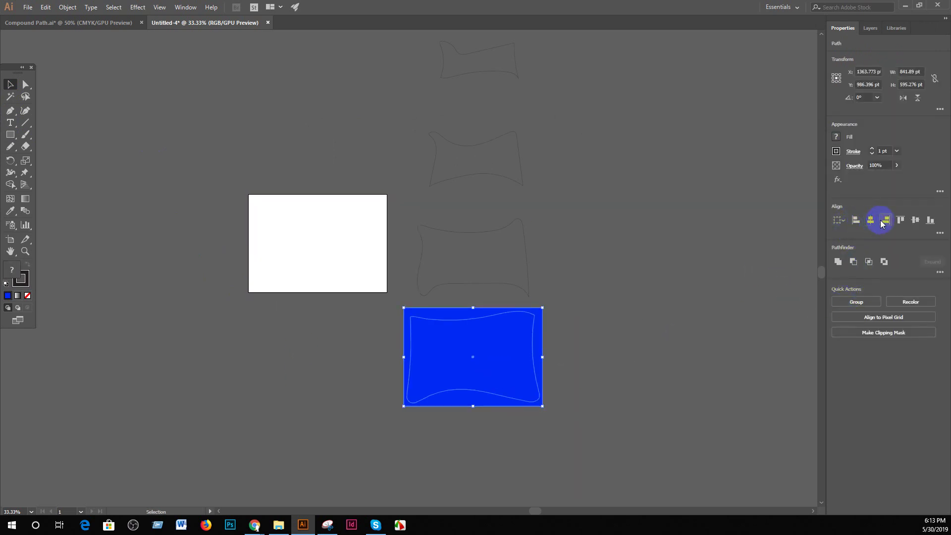
pyautogui.click(901, 221)
pyautogui.click(571, 371)
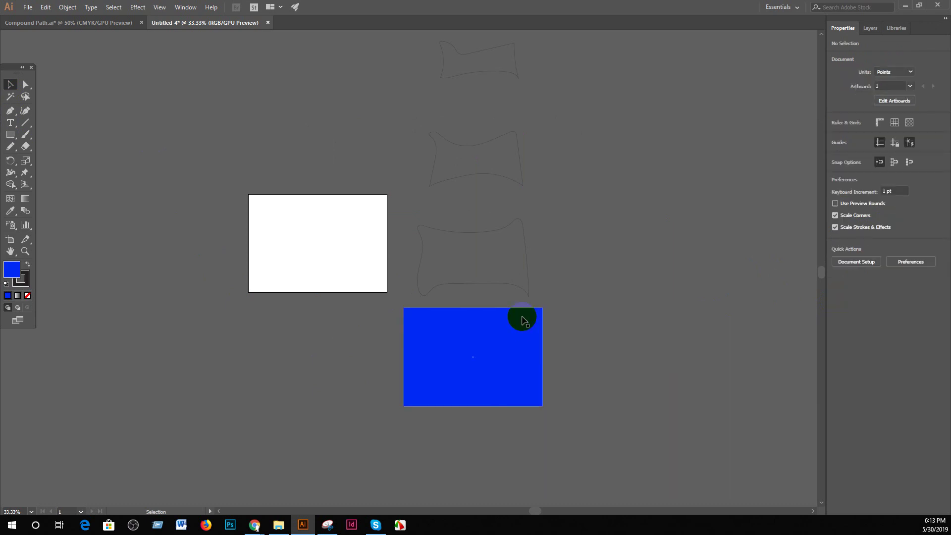
pyautogui.rightClick(532, 336)
pyautogui.moveTo(560, 281)
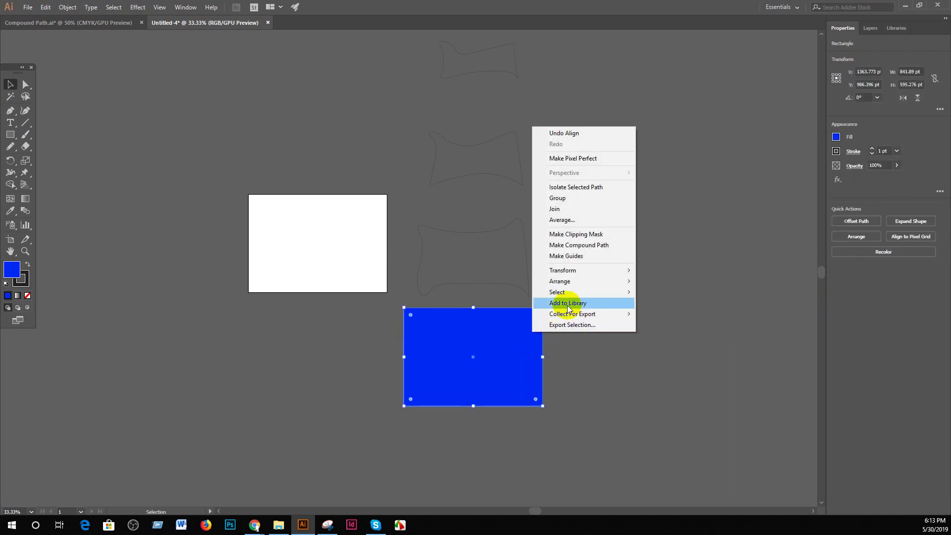
pyautogui.click(675, 314)
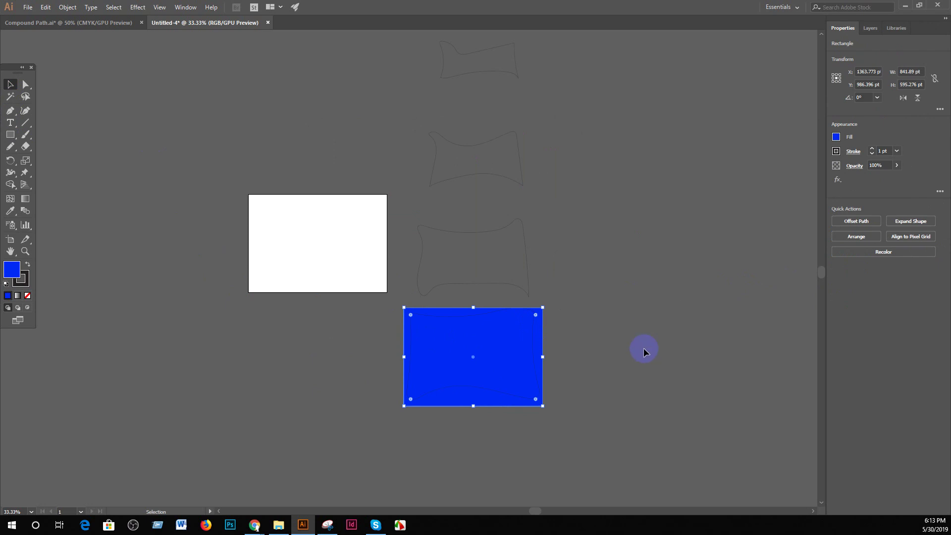
pyautogui.click(568, 405)
pyautogui.moveTo(560, 408); pyautogui.dragTo(420, 335)
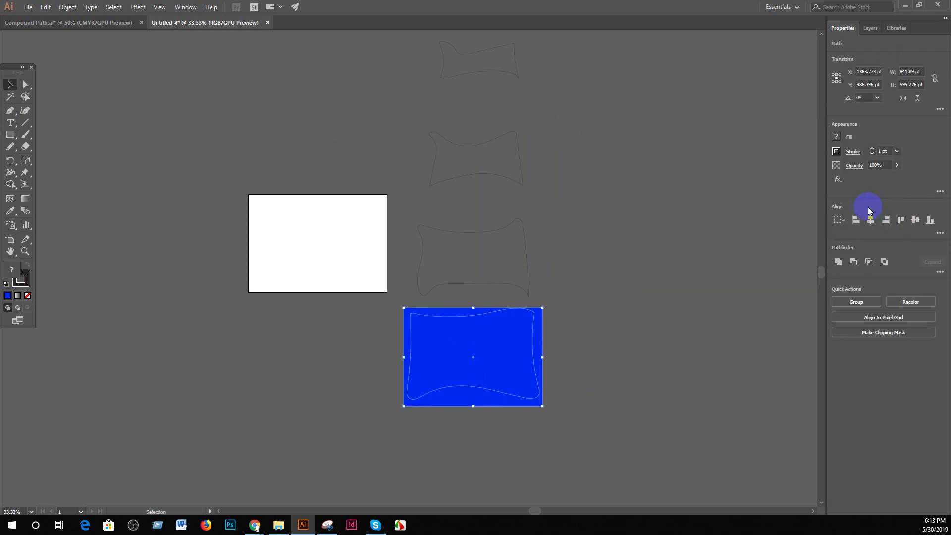
pyautogui.click(915, 219)
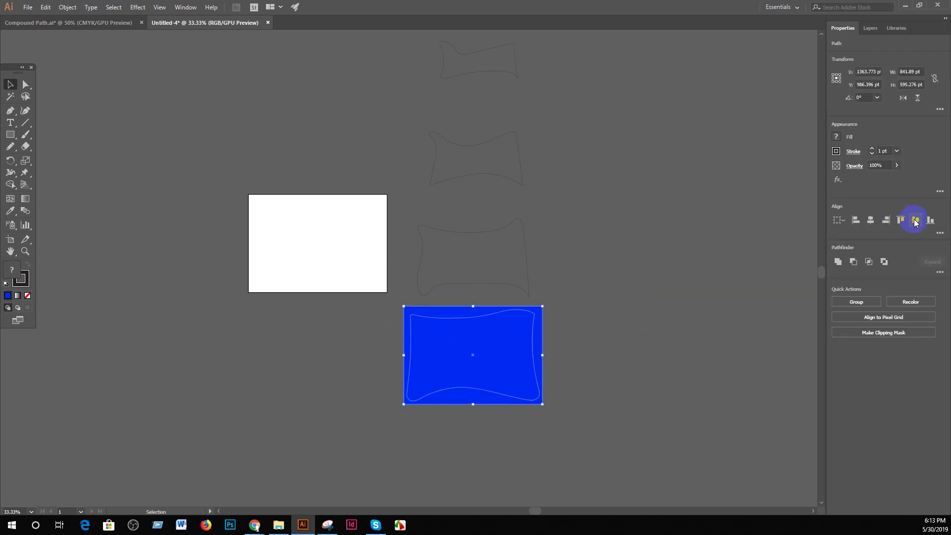
pyautogui.click(581, 421)
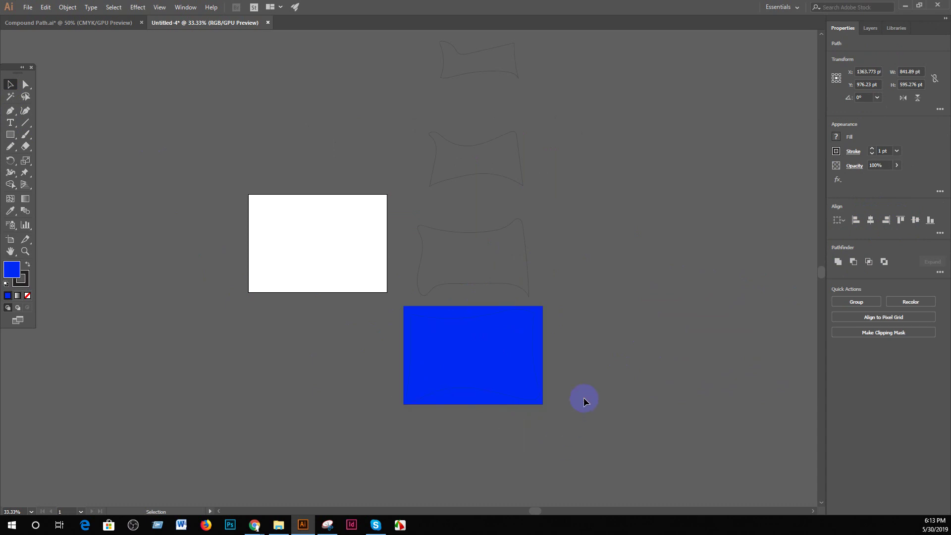
# - Alt-copy the rectangle onto the second and third loops, centring each pair
pyautogui.moveTo(543, 352); pyautogui.dragTo(543, 237)
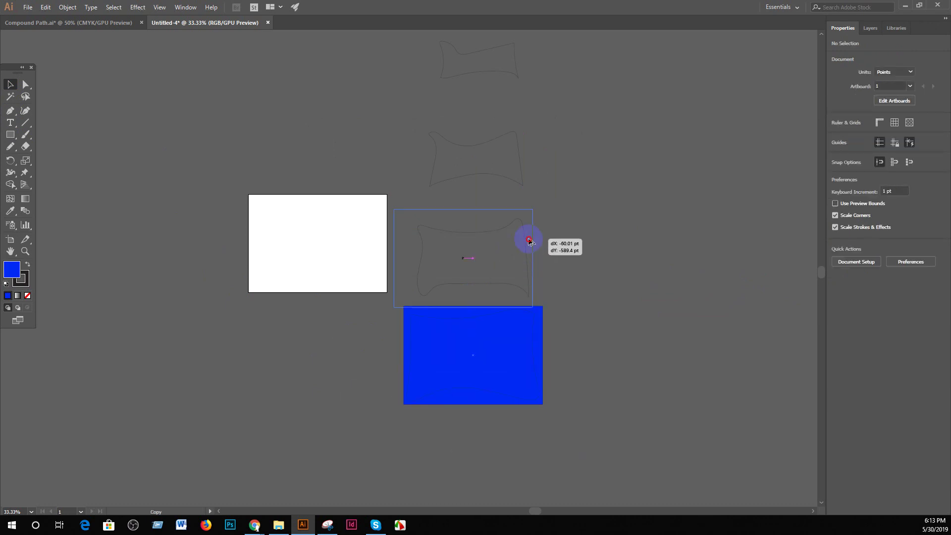
pyautogui.moveTo(569, 276); pyautogui.dragTo(495, 248)
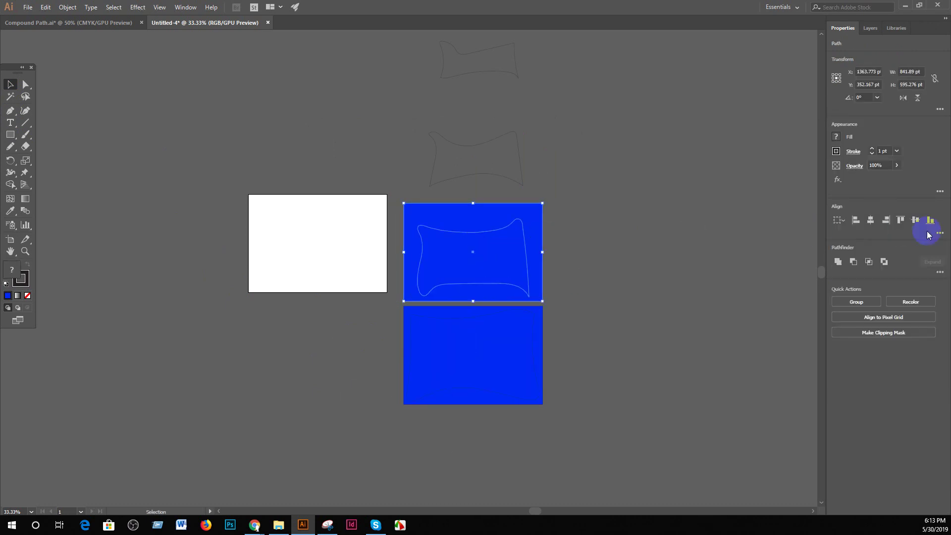
pyautogui.click(901, 222)
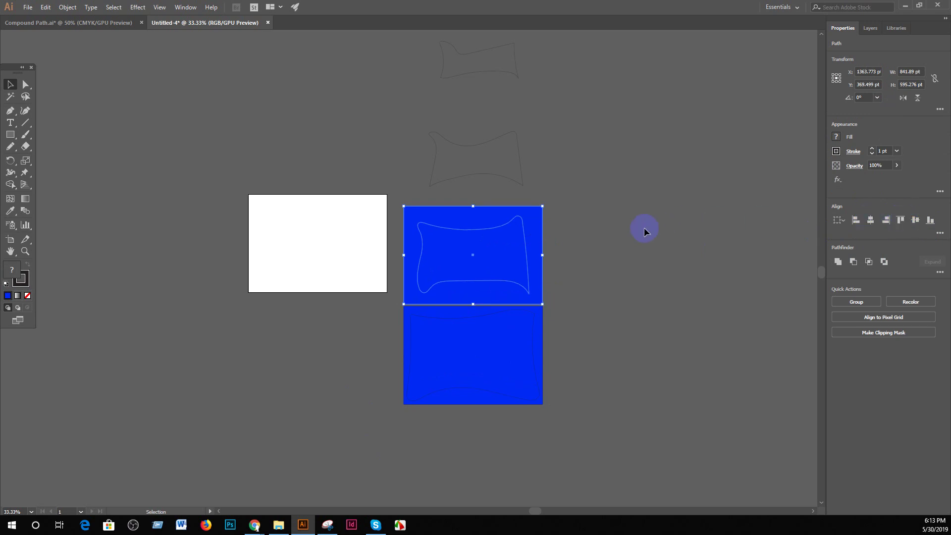
pyautogui.moveTo(538, 223); pyautogui.dragTo(538, 121)
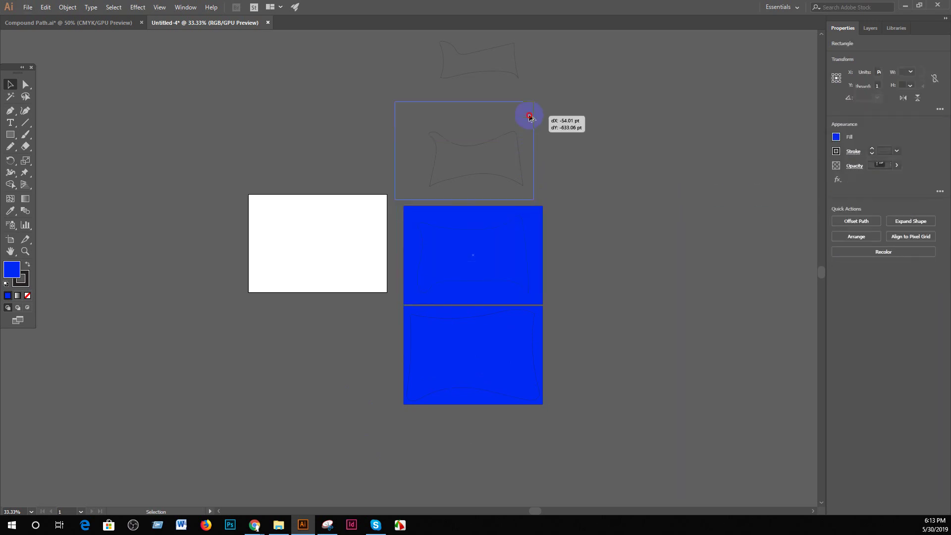
pyautogui.keyDown('shift'); pyautogui.click(467, 129); pyautogui.keyUp('shift')
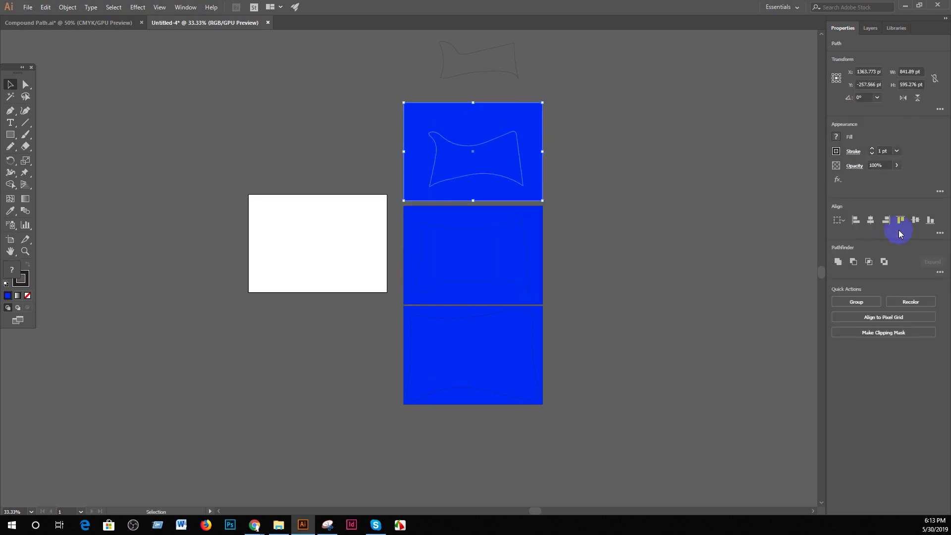
pyautogui.click(870, 219)
pyautogui.click(916, 220)
# - Copy the rectangle onto the top loop, centre it, and view the whole stack
pyautogui.scroll(5, 613, 193)
pyautogui.moveTo(555, 300)
pyautogui.mouseDown()
pyautogui.moveTo(569, 203)
pyautogui.moveTo(566, 300)
pyautogui.moveTo(551, 190)
pyautogui.mouseUp()
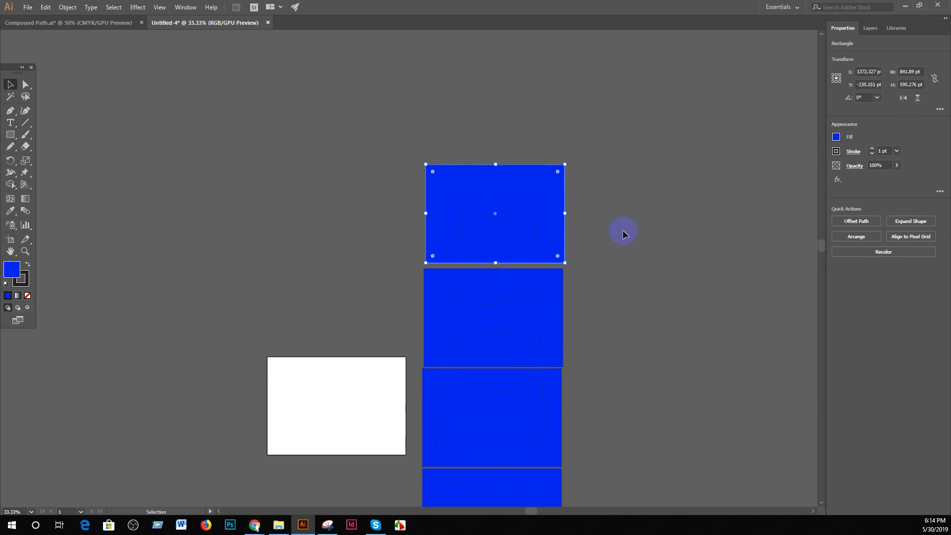
pyautogui.keyDown('shift'); pyautogui.click(547, 204); pyautogui.keyUp('shift')
pyautogui.click(869, 220)
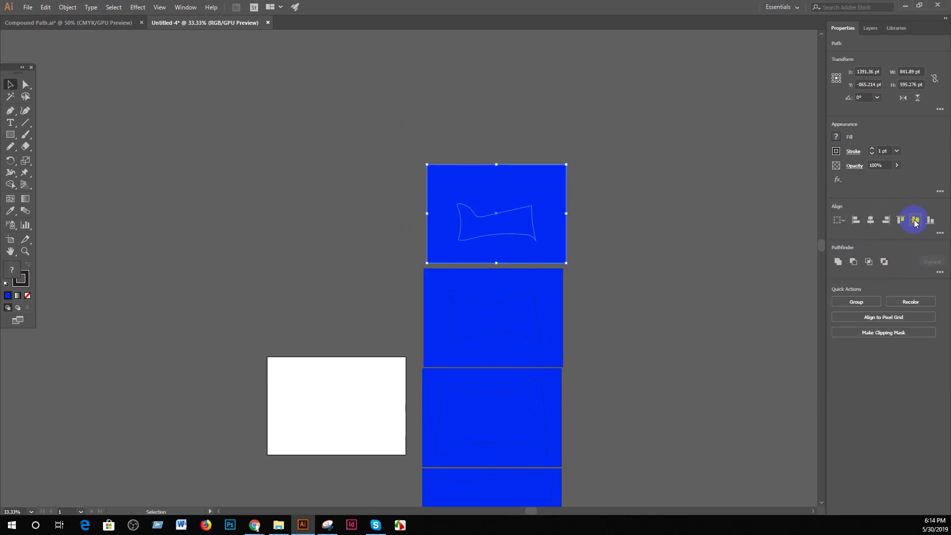
pyautogui.click(683, 281)
pyautogui.moveTo(587, 333); pyautogui.dragTo(628, 246)
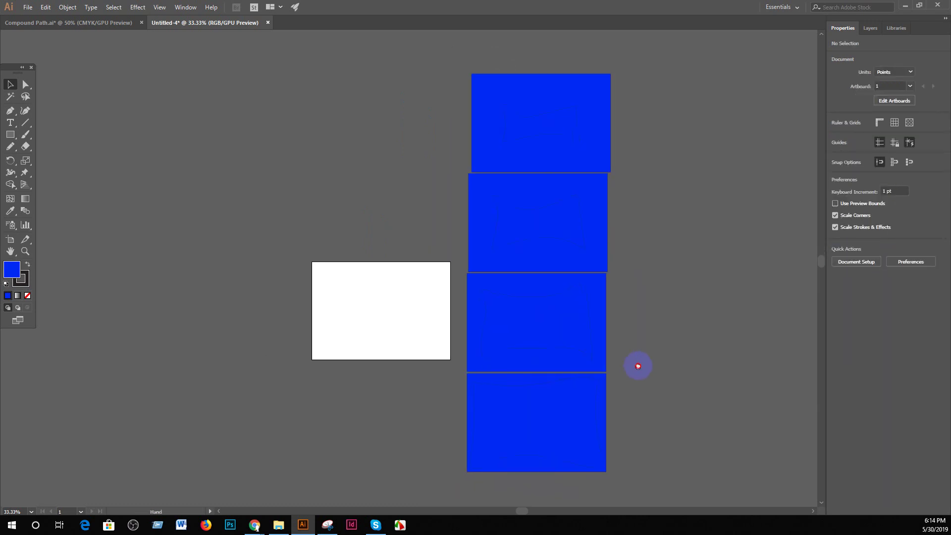
# - Fill the bottom rectangle green
pyautogui.moveTo(638, 366); pyautogui.dragTo(632, 321)
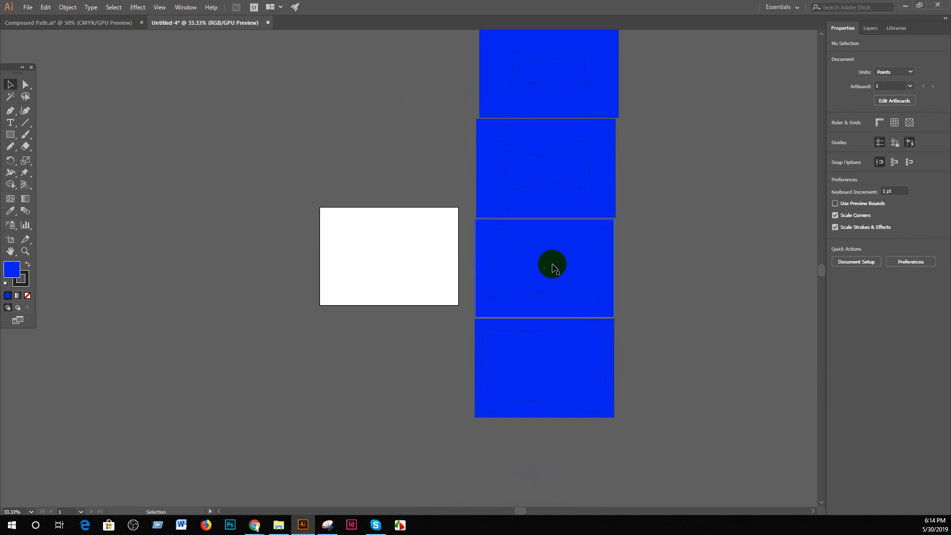
pyautogui.click(572, 379)
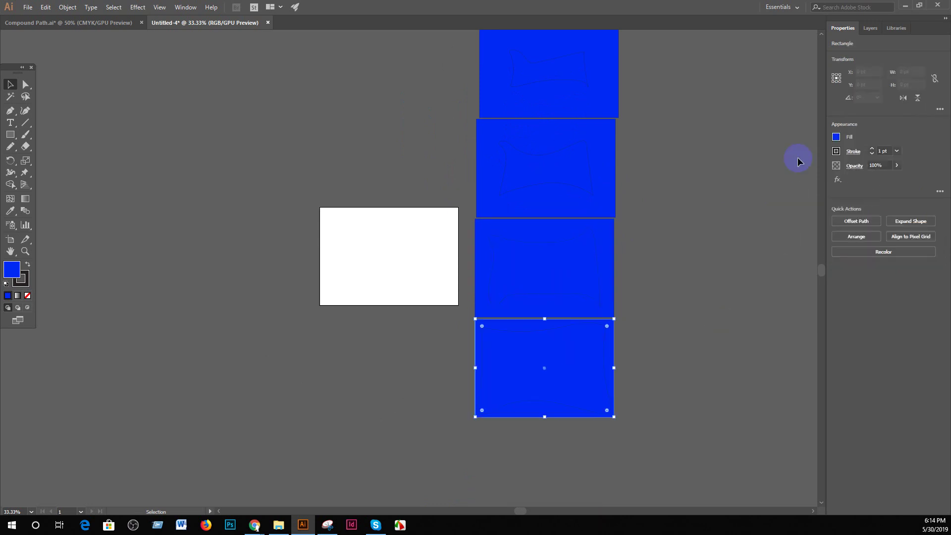
pyautogui.click(836, 136)
pyautogui.click(768, 245)
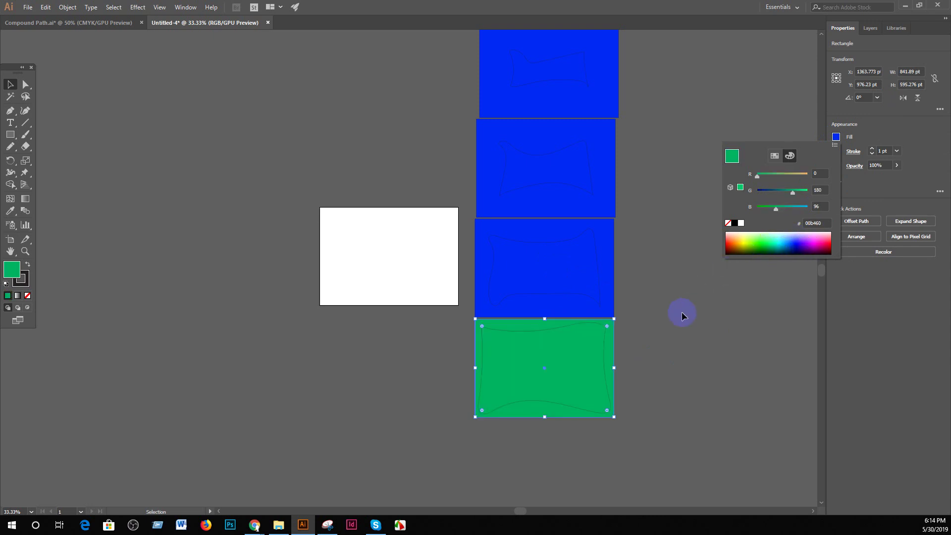
pyautogui.click(644, 183)
# - Try several fills on the third rectangle and settle on magenta
pyautogui.click(610, 234)
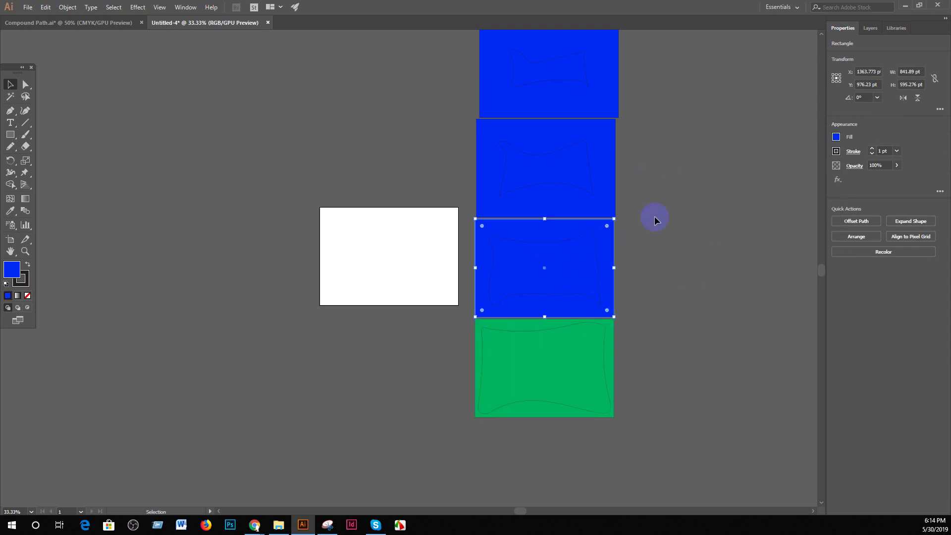
pyautogui.click(836, 137)
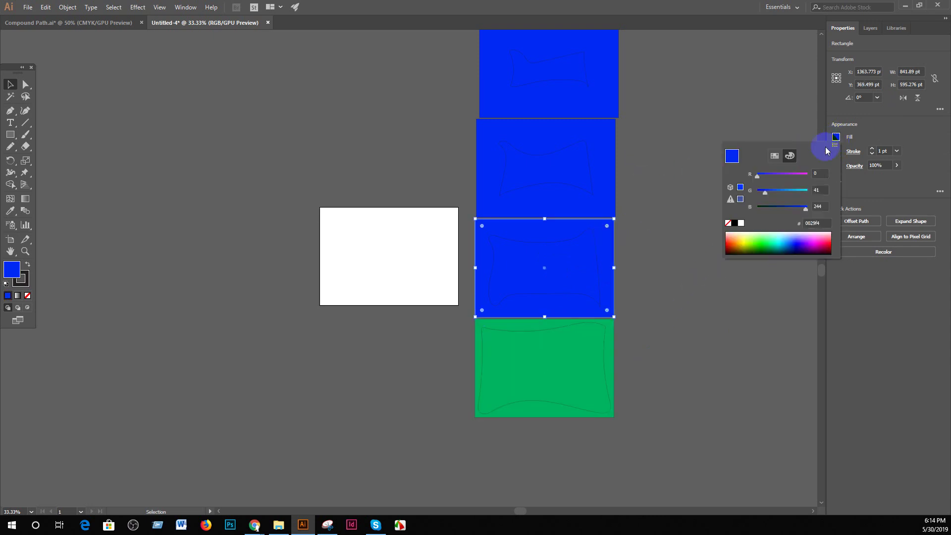
pyautogui.click(751, 243)
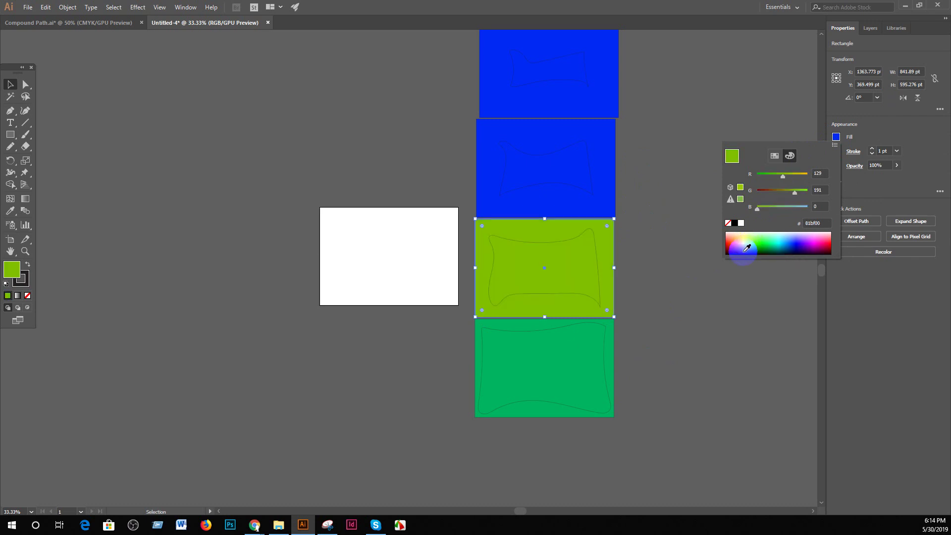
pyautogui.click(738, 245)
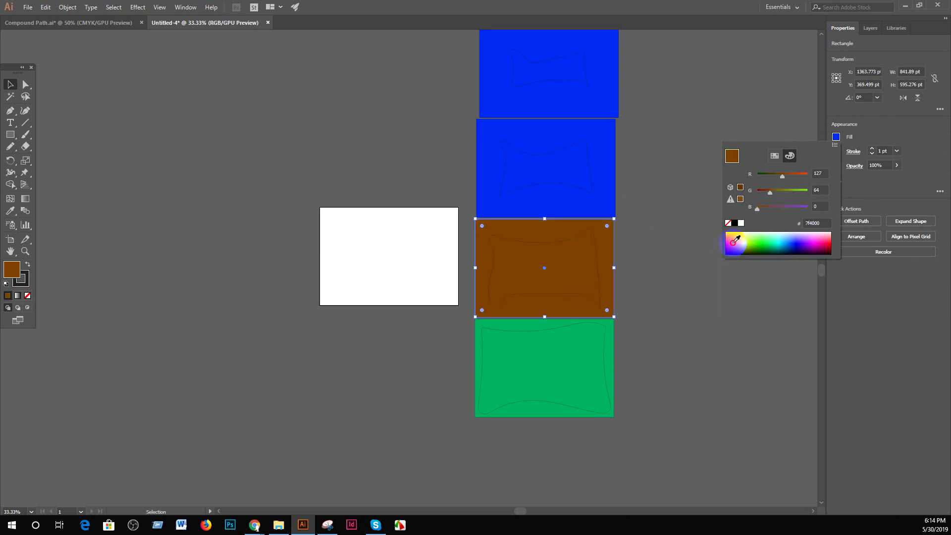
pyautogui.click(734, 236)
pyautogui.click(590, 134)
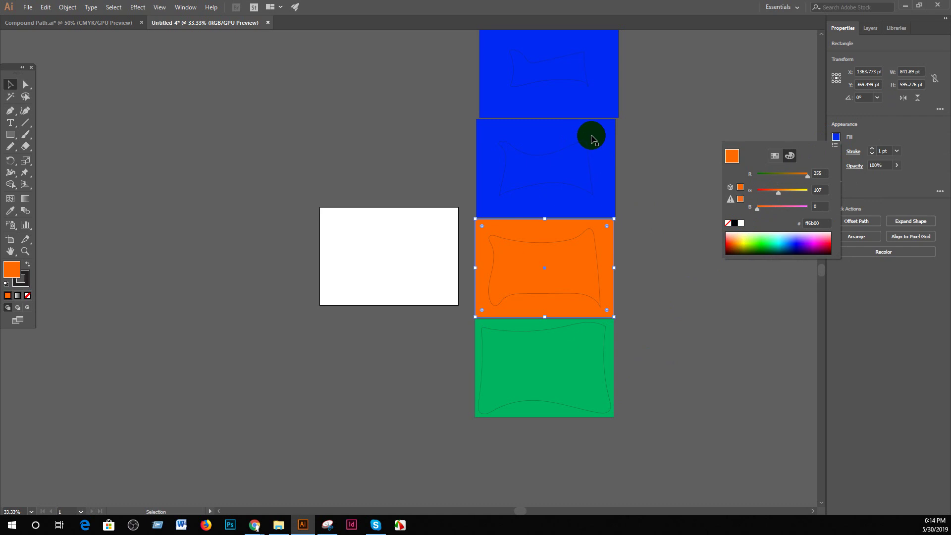
pyautogui.click(836, 140)
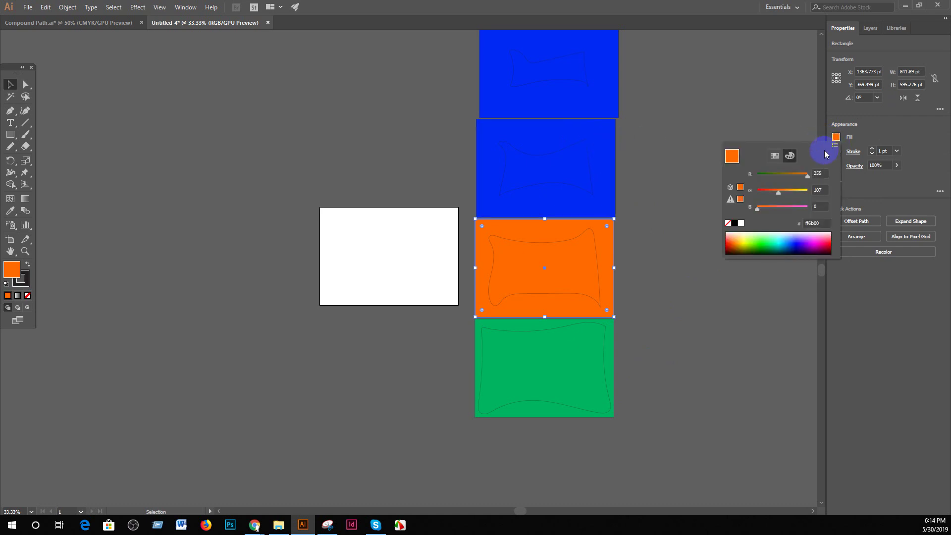
pyautogui.click(818, 239)
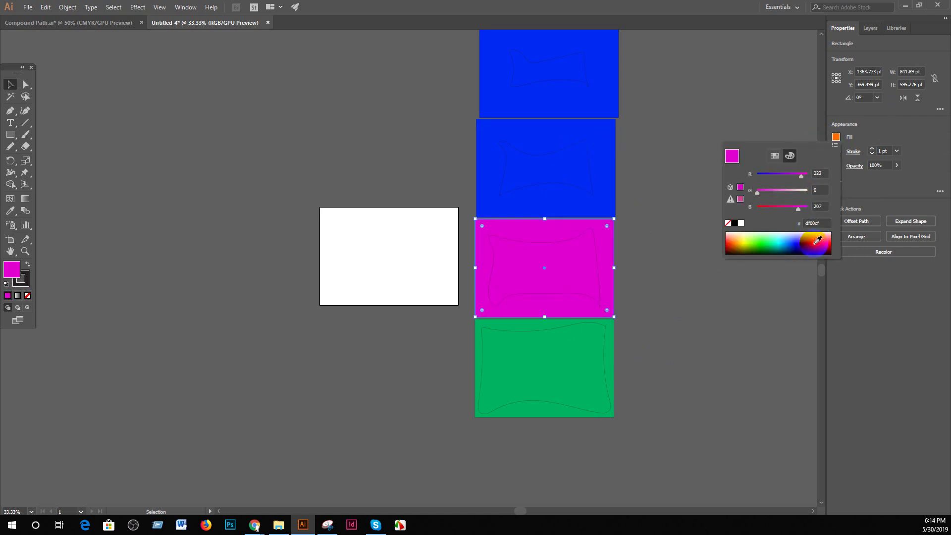
pyautogui.click(599, 158)
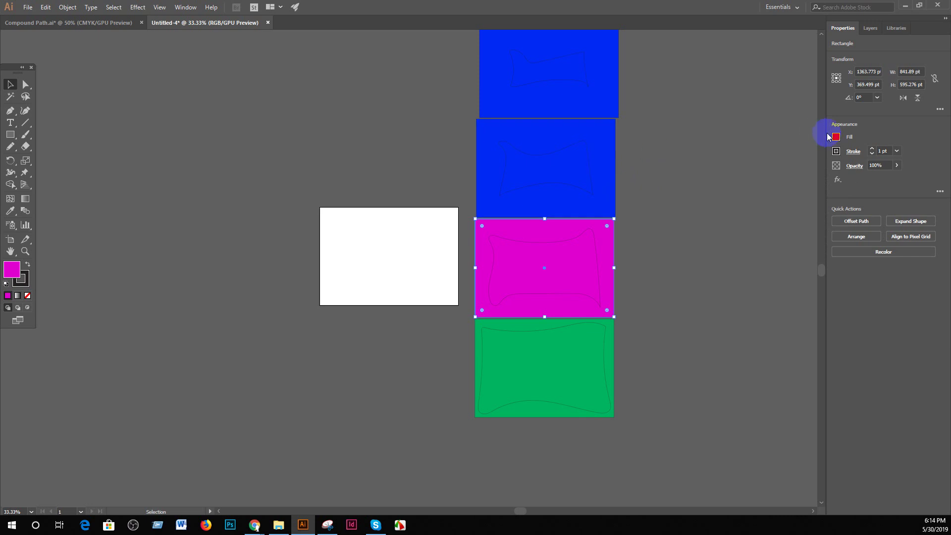
# - Fill the second rectangle orange
pyautogui.click(614, 141)
pyautogui.click(836, 137)
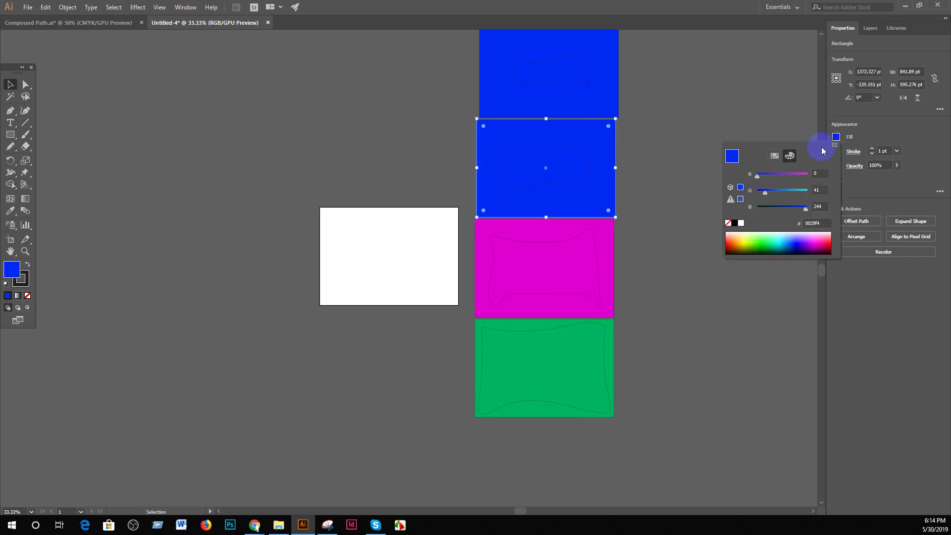
pyautogui.click(733, 241)
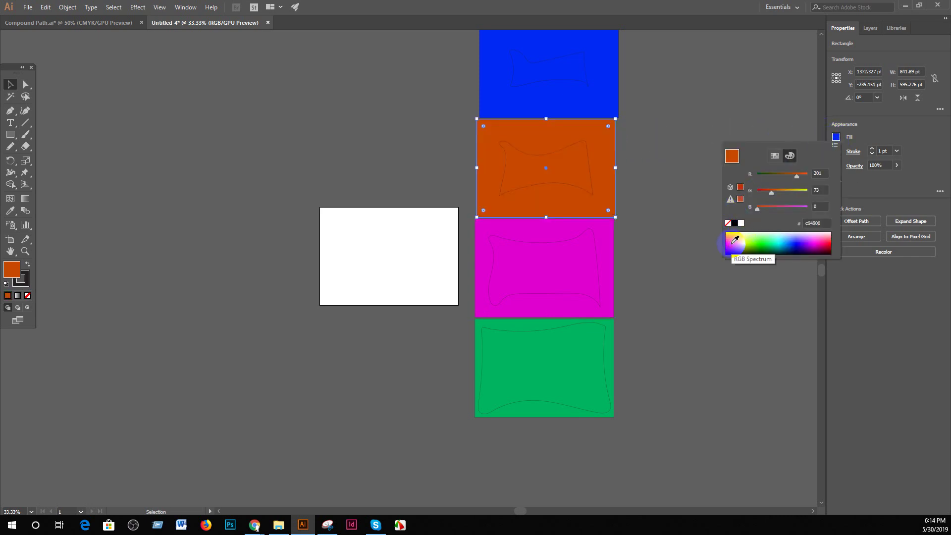
pyautogui.click(667, 129)
# - Change the top rectangle's fill from blue to cyan
pyautogui.click(609, 91)
pyautogui.click(837, 139)
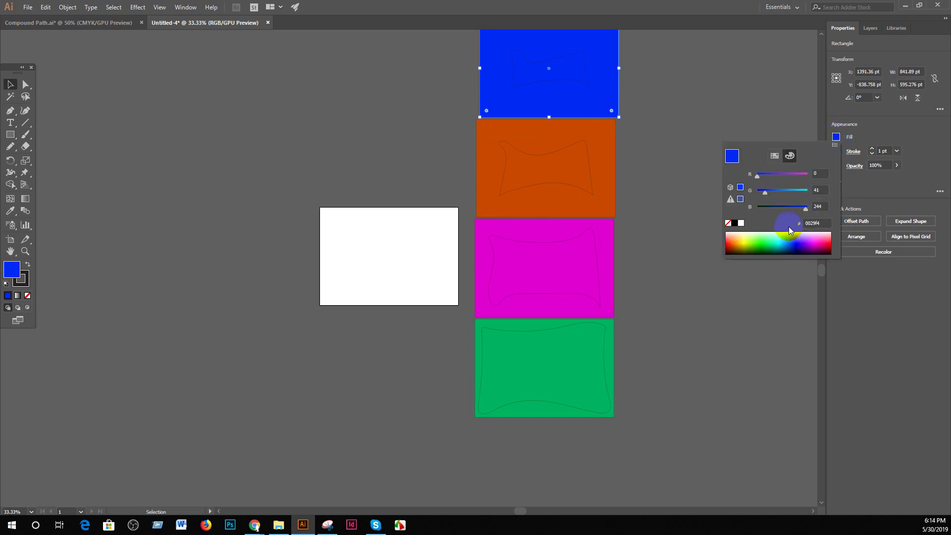
pyautogui.click(782, 243)
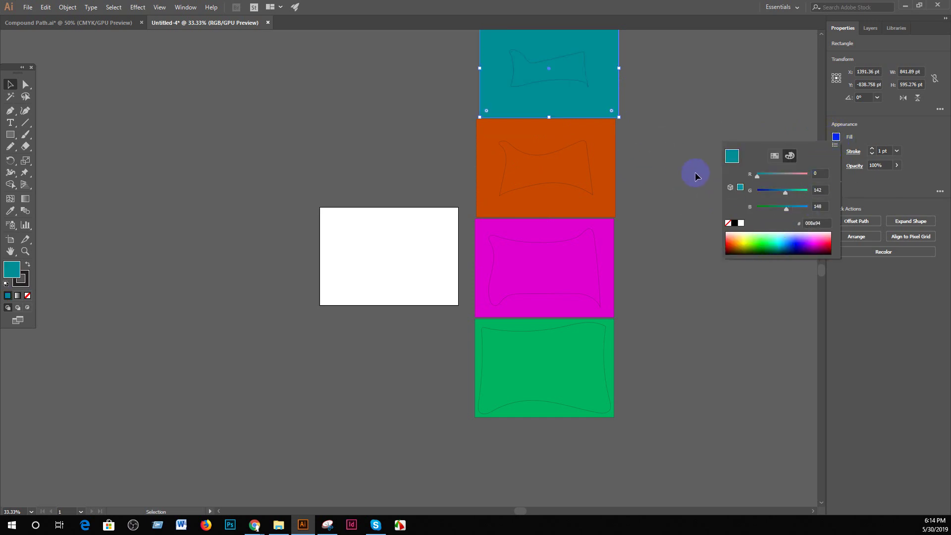
pyautogui.click(782, 250)
pyautogui.click(780, 236)
pyautogui.click(666, 131)
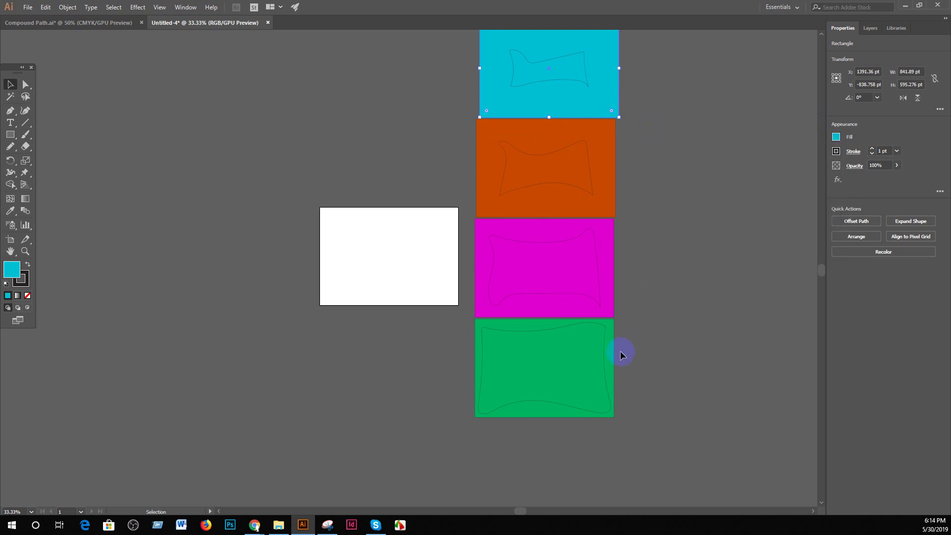
# - Fill the left rectangle with light blue (8abeff) from the colour spectrum
pyautogui.moveTo(611, 356); pyautogui.dragTo(441, 251)
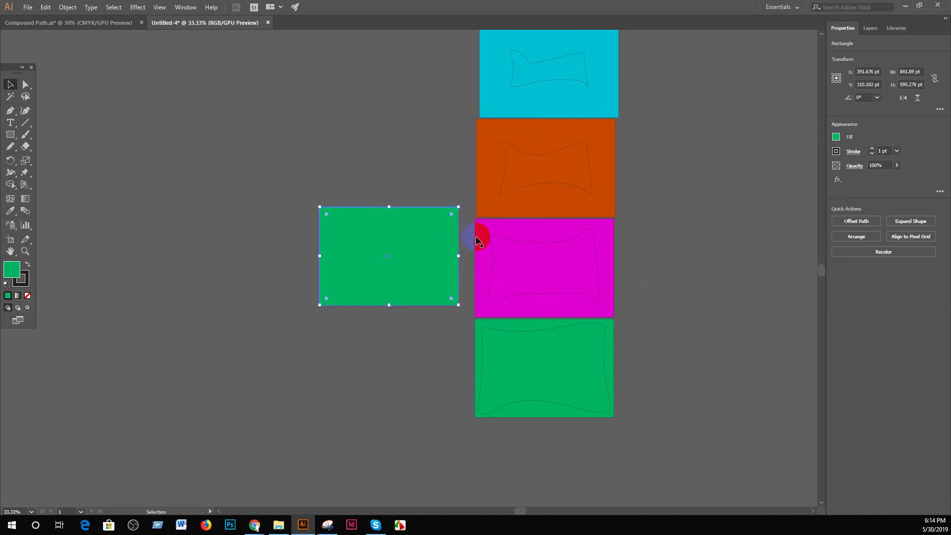
pyautogui.click(836, 138)
pyautogui.click(754, 239)
pyautogui.moveTo(745, 236); pyautogui.dragTo(742, 235)
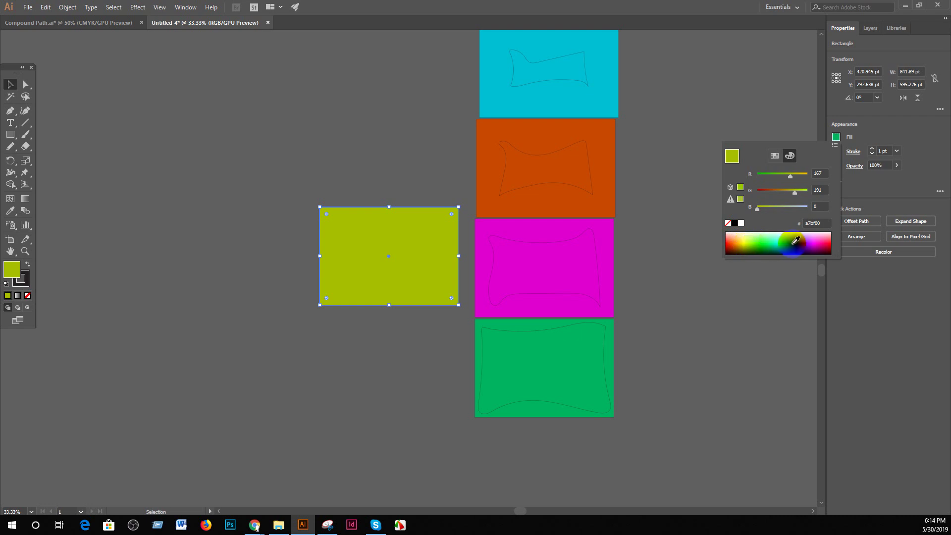
pyautogui.moveTo(748, 241); pyautogui.dragTo(789, 231)
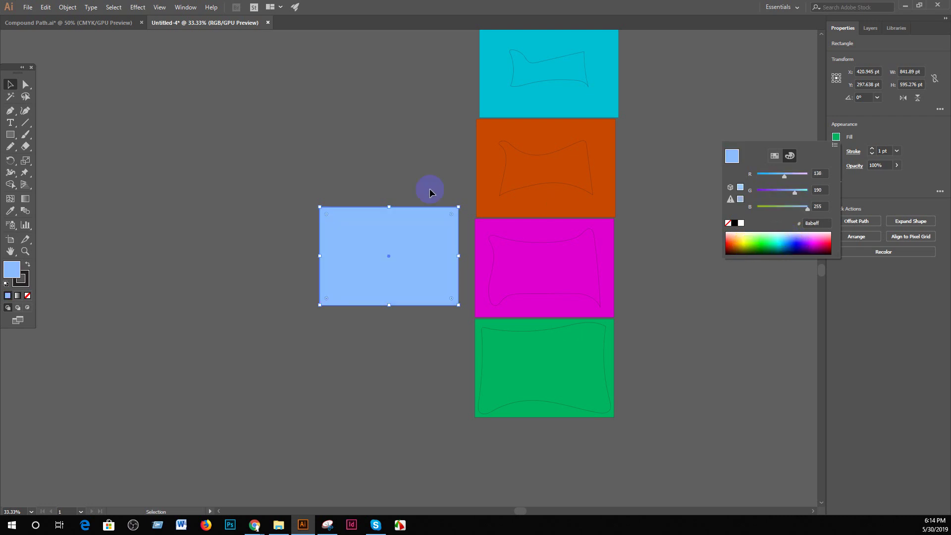
pyautogui.press('Escape')
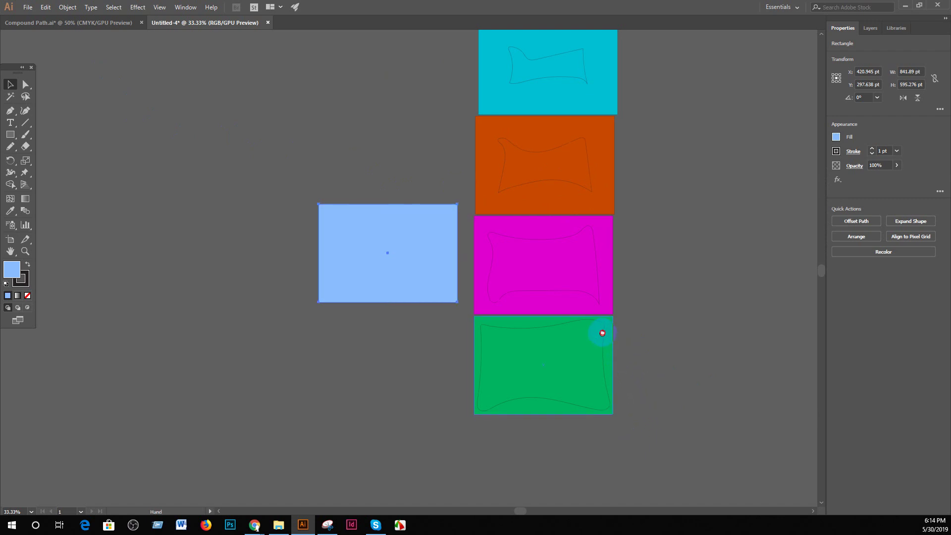
pyautogui.scroll(-3, 595, 337)
# - Make the green rectangle and its wavy loop a compound path via Object > Compound Path > Make
pyautogui.click(566, 353)
pyautogui.click(620, 355)
pyautogui.moveTo(625, 356); pyautogui.dragTo(472, 292)
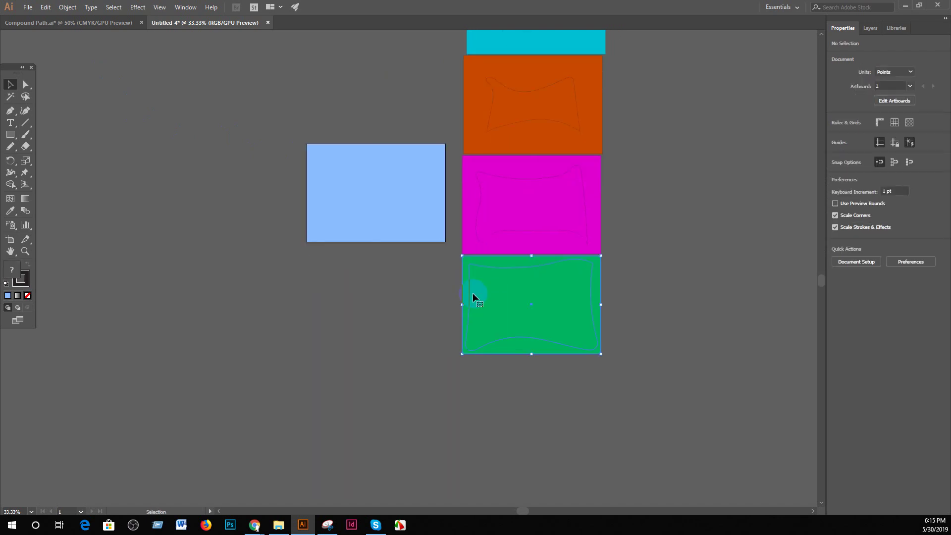
pyautogui.click(70, 9)
pyautogui.moveTo(94, 355)
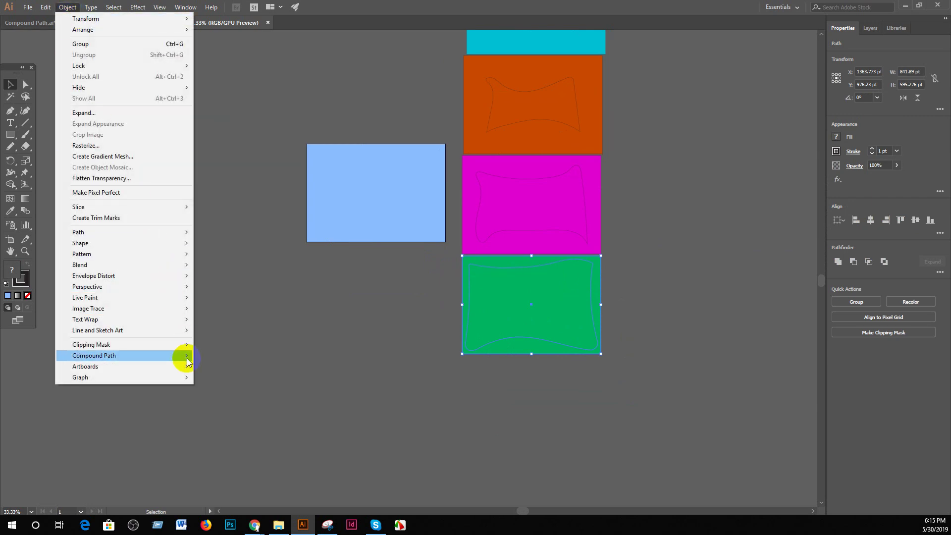
pyautogui.click(250, 357)
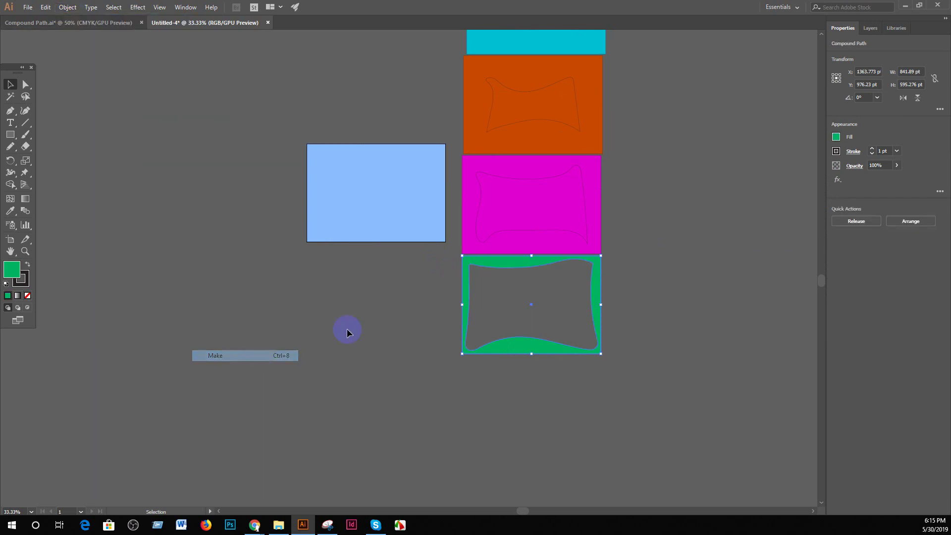
# - Make compound paths from the magenta and orange rectangles with their wavy loops
pyautogui.click(497, 197)
pyautogui.click(67, 7)
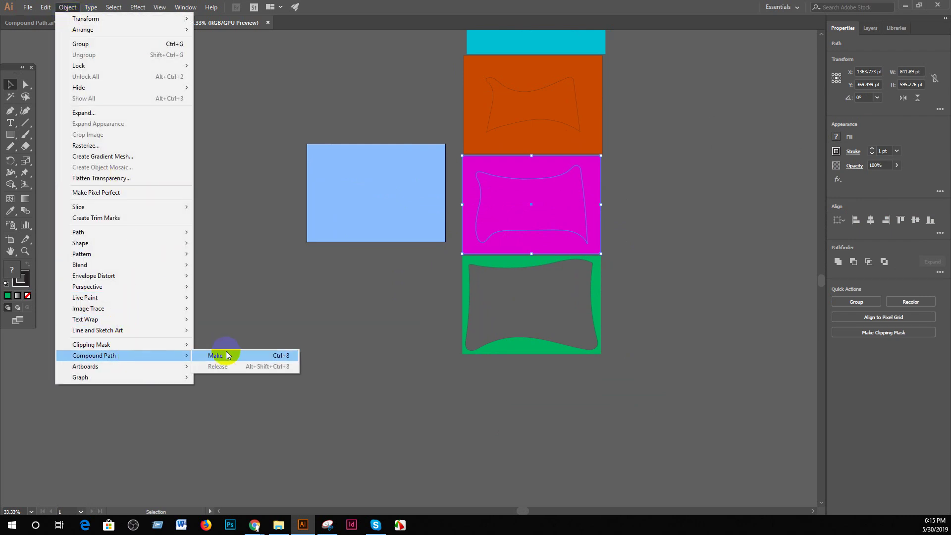
pyautogui.moveTo(94, 355)
pyautogui.click(232, 356)
pyautogui.click(599, 120)
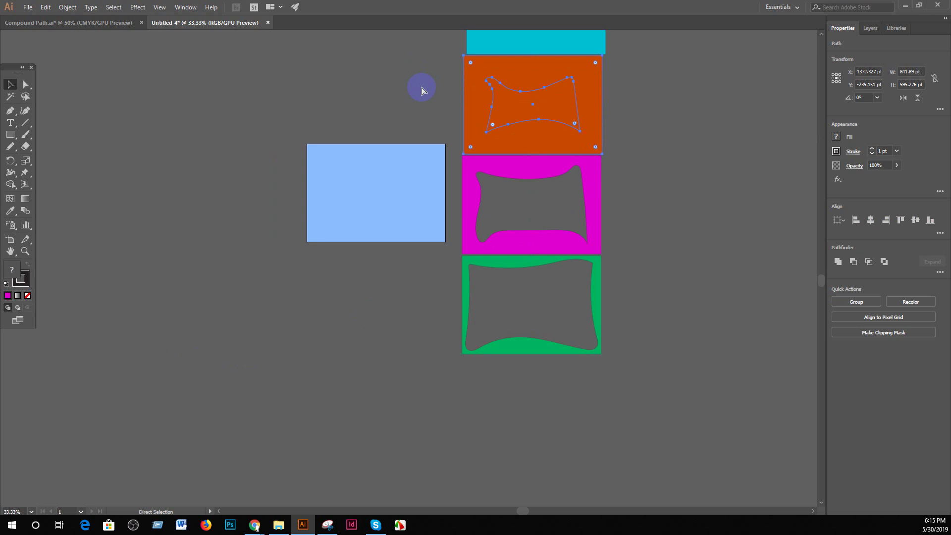
pyautogui.hotkey('ctrl', '8')
pyautogui.press('v')
# - Make a compound path from the cyan rectangle and its wavy loop with Ctrl+8
pyautogui.scroll(3, 610, 231)
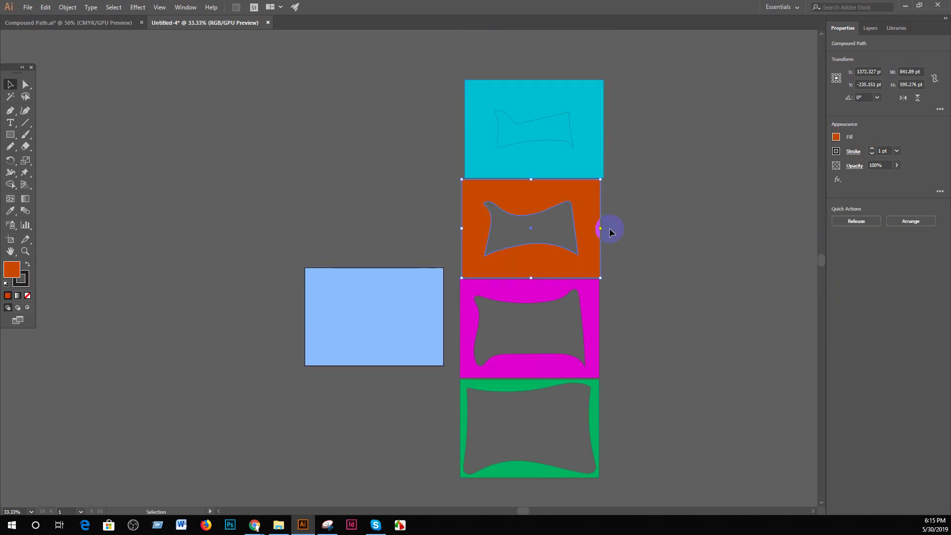
pyautogui.click(492, 119)
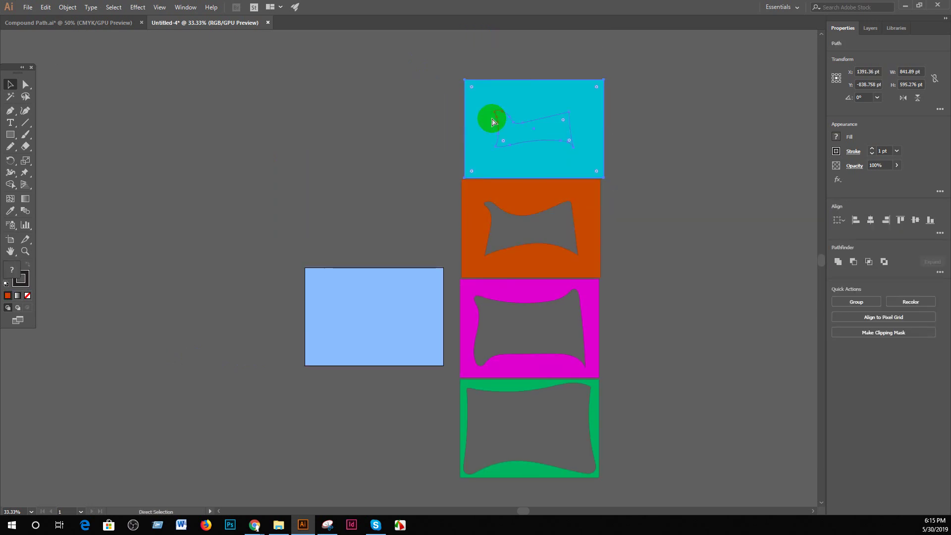
pyautogui.hotkey('ctrl', '8')
pyautogui.click(663, 255)
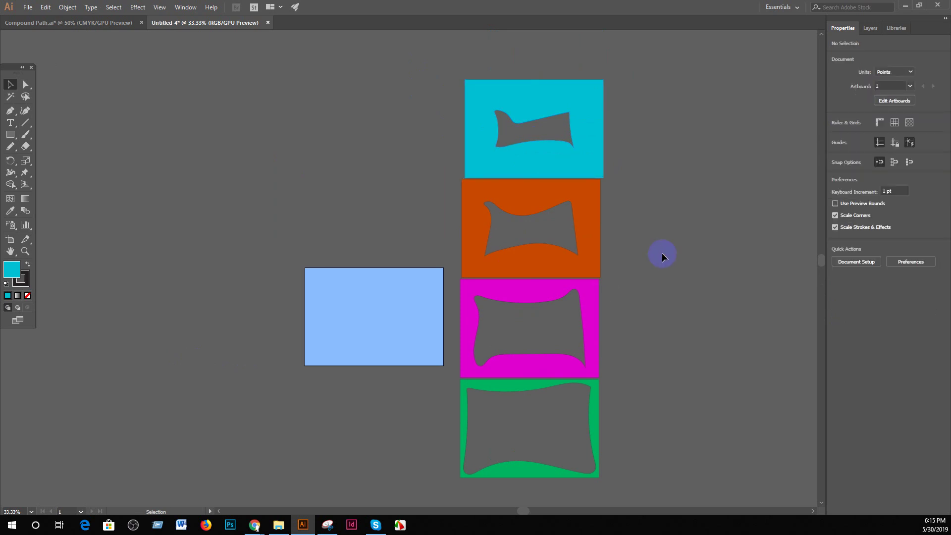
# - Pan and zoom around to inspect the finished frames
pyautogui.click(428, 270)
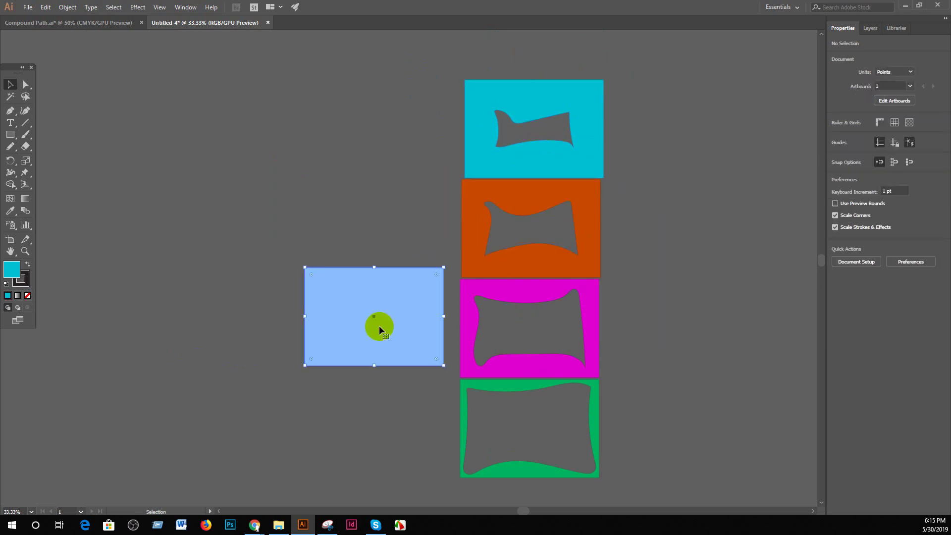
pyautogui.moveTo(379, 330); pyautogui.dragTo(405, 293)
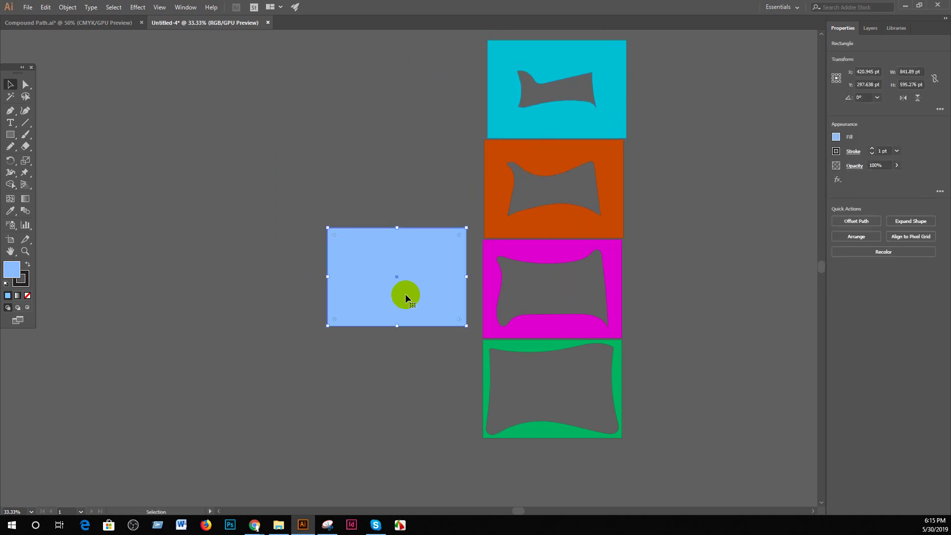
pyautogui.click(584, 118)
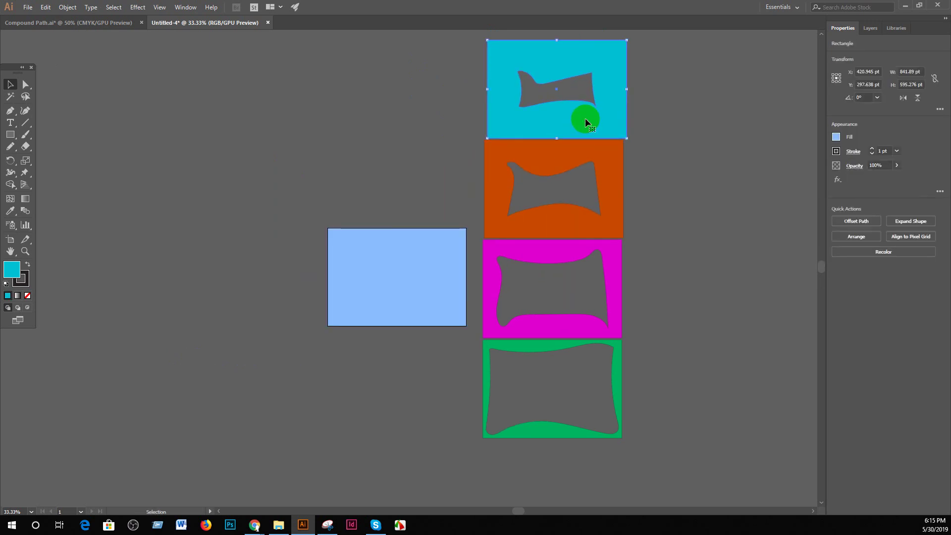
pyautogui.click(650, 447)
pyautogui.hotkey('ctrl', '+')
pyautogui.hotkey('ctrl', '+')
pyautogui.hotkey('ctrl', '+')
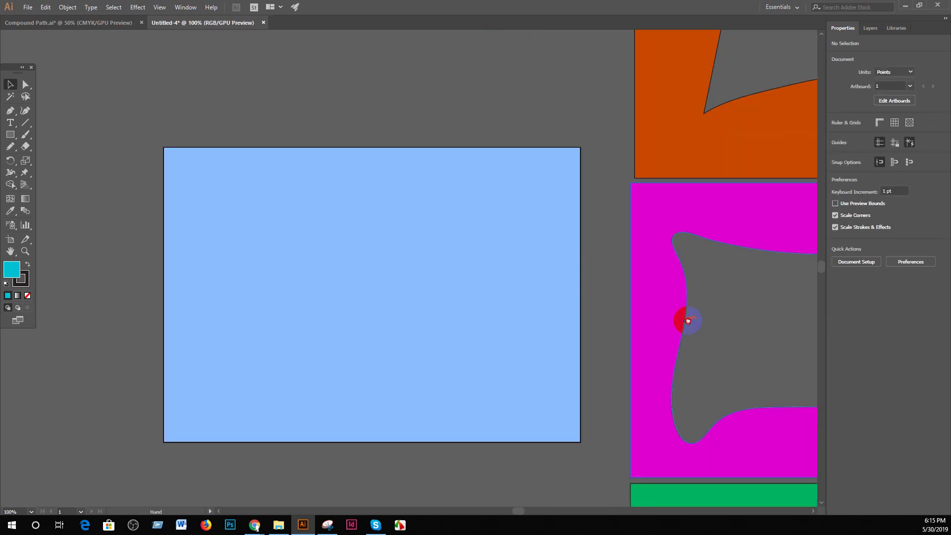
pyautogui.moveTo(688, 321); pyautogui.dragTo(382, 291)
pyautogui.hotkey('ctrl', '-')
pyautogui.hotkey('ctrl', '-')
pyautogui.hotkey('ctrl', '-')
pyautogui.hotkey('ctrl', '-')
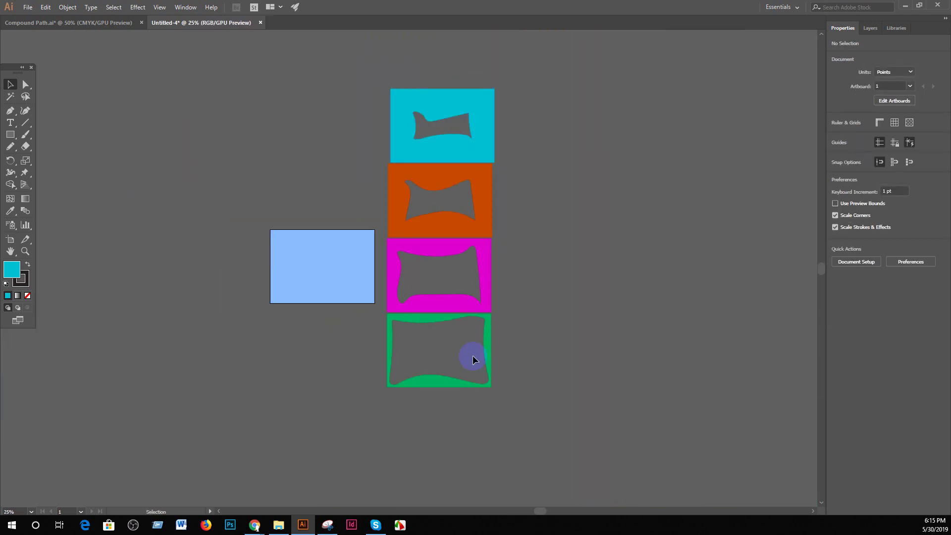
# - Set the stroke to None on all artwork
pyautogui.moveTo(311, 118); pyautogui.dragTo(541, 142)
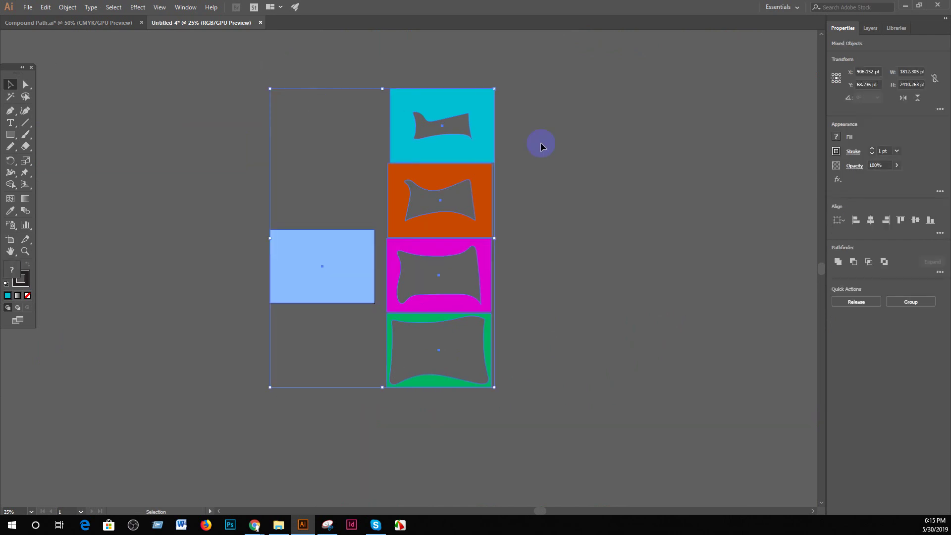
pyautogui.click(836, 151)
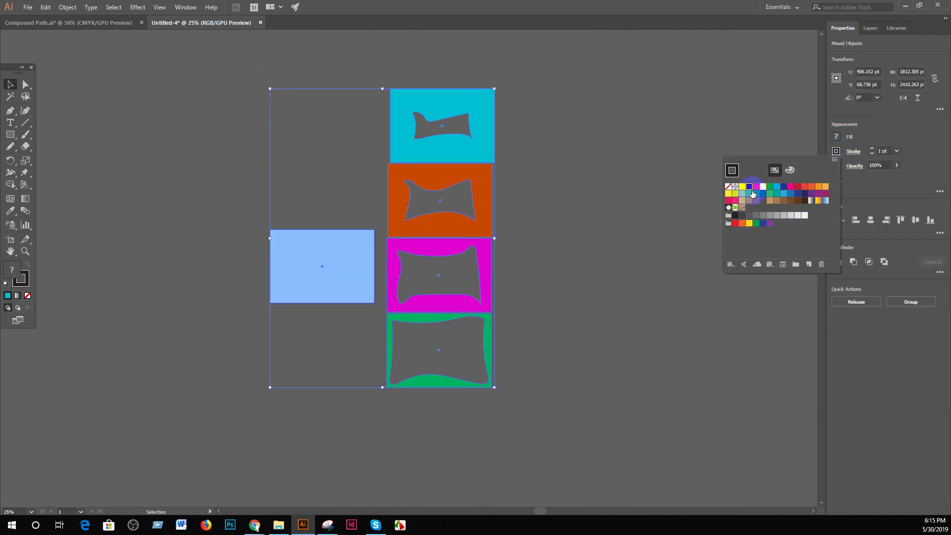
pyautogui.click(507, 212)
pyautogui.click(561, 216)
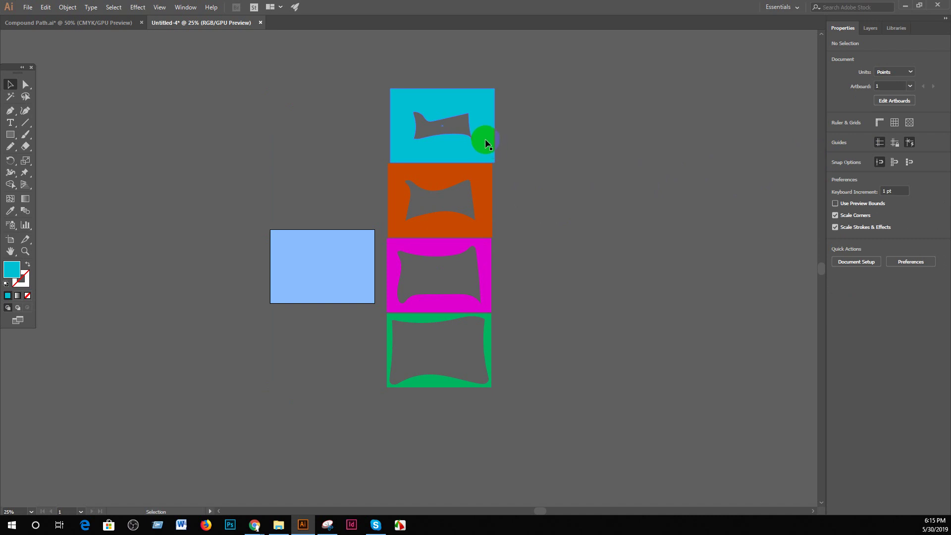
# - Move the cyan frame onto the light blue rectangle and recolour it green
pyautogui.moveTo(486, 144); pyautogui.dragTo(365, 282)
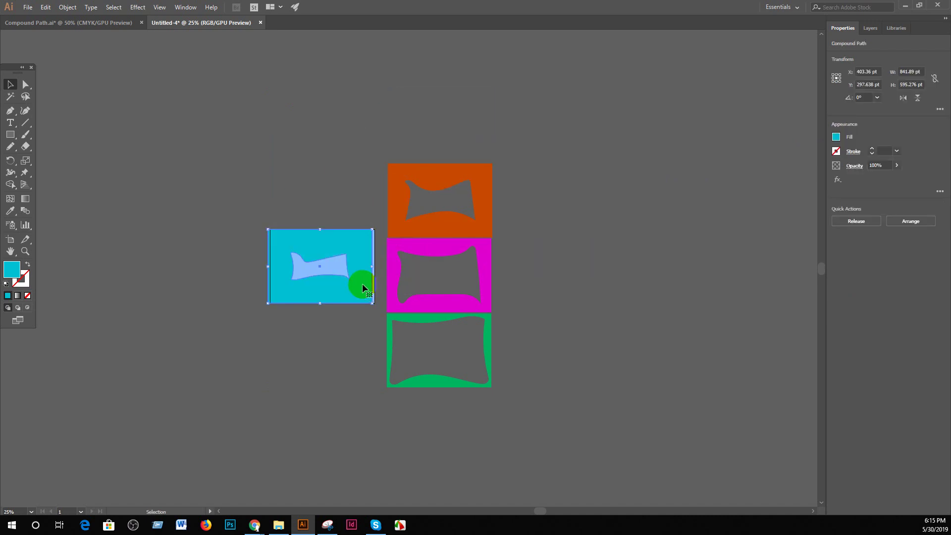
pyautogui.hotkey('ctrl', '=')
pyautogui.hotkey('ctrl', '=')
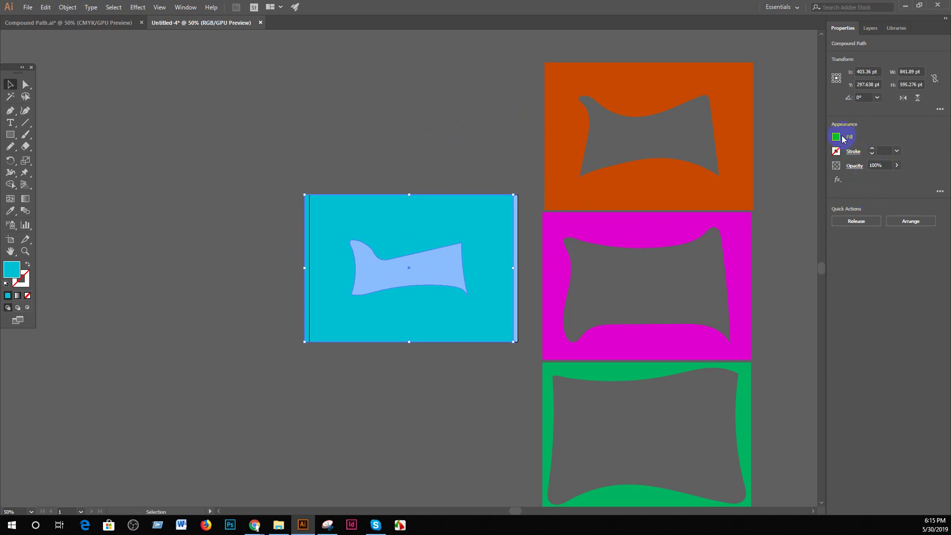
pyautogui.click(836, 136)
pyautogui.click(774, 208)
pyautogui.click(384, 168)
pyautogui.moveTo(460, 220)
pyautogui.mouseDown()
pyautogui.moveTo(258, 293)
pyautogui.moveTo(458, 218)
pyautogui.mouseUp()
pyautogui.click(438, 237)
# - Move the orange frame over the green frame
pyautogui.moveTo(686, 95)
pyautogui.mouseDown()
pyautogui.moveTo(461, 246)
pyautogui.moveTo(459, 216)
pyautogui.mouseUp()
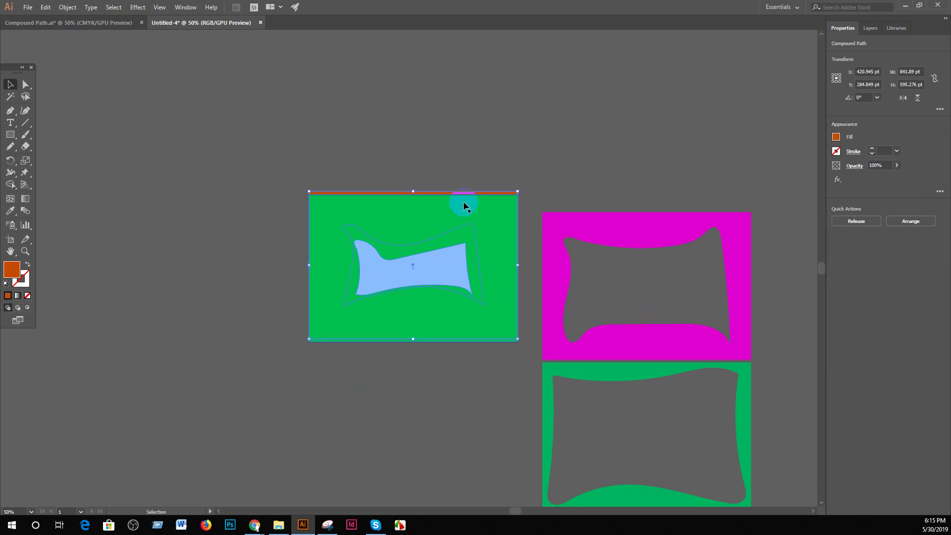
pyautogui.press('ctrl')
pyautogui.click(464, 200)
pyautogui.keyDown('shift'); pyautogui.click(484, 194); pyautogui.keyUp('shift')
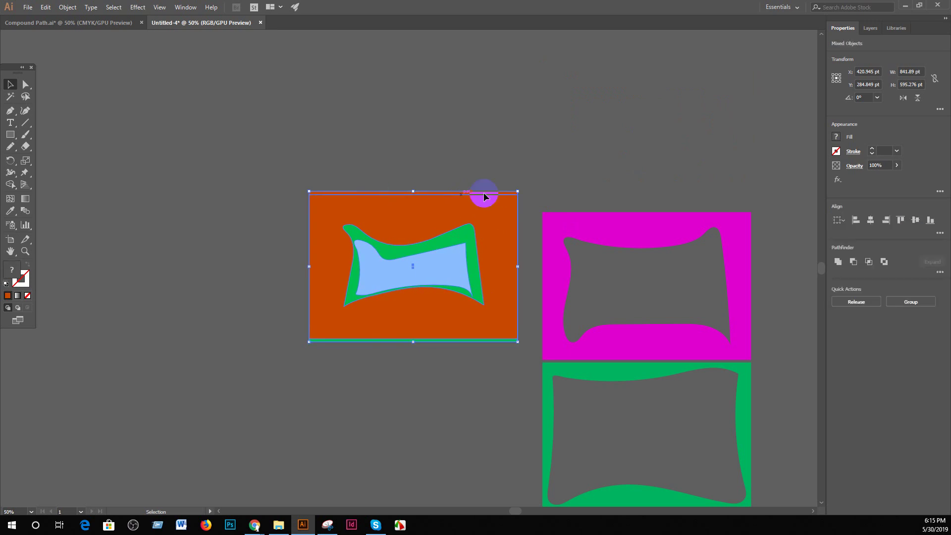
# - Place the magenta frame over the orange one and bring it to the front
pyautogui.click(620, 154)
pyautogui.moveTo(704, 227)
pyautogui.mouseDown()
pyautogui.moveTo(480, 286)
pyautogui.moveTo(461, 276)
pyautogui.mouseUp()
pyautogui.click(910, 221)
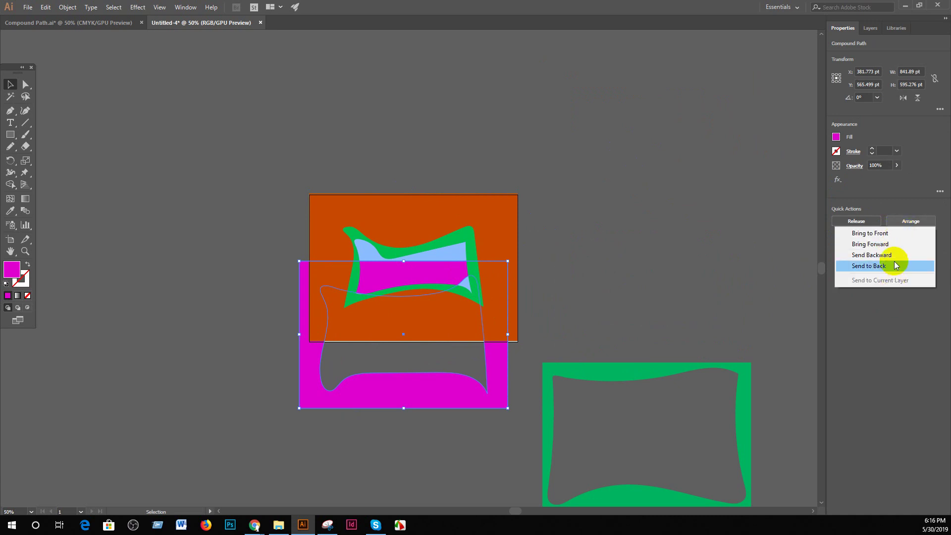
pyautogui.click(895, 234)
pyautogui.moveTo(499, 304); pyautogui.dragTo(508, 236)
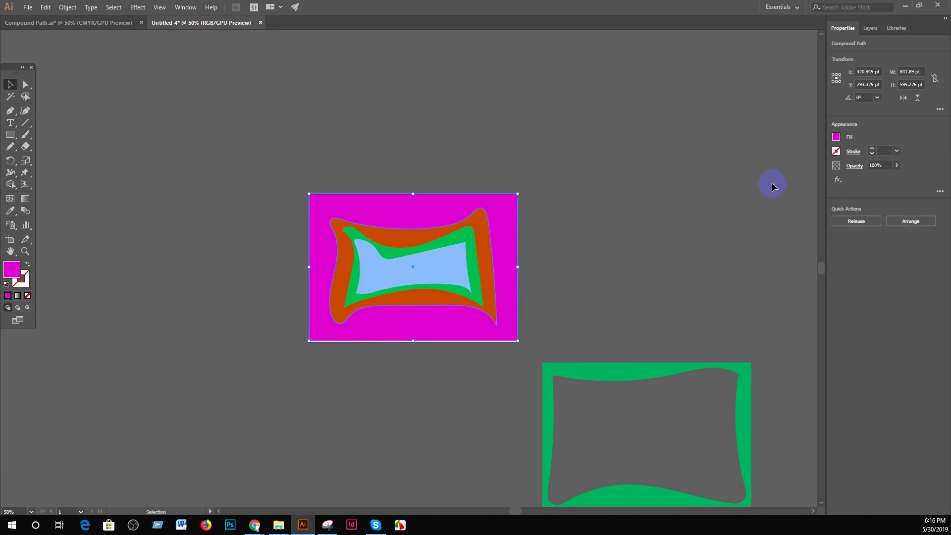
# - Change the outer rectangular frame's fill from magenta to a pink picked from the colour spectrum
pyautogui.click(832, 140)
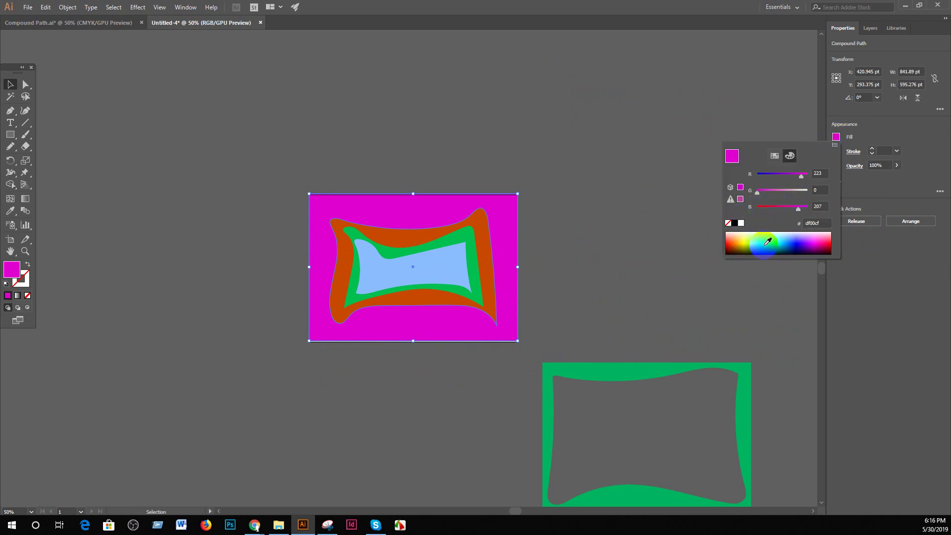
pyautogui.click(744, 247)
pyautogui.moveTo(733, 245); pyautogui.dragTo(750, 230)
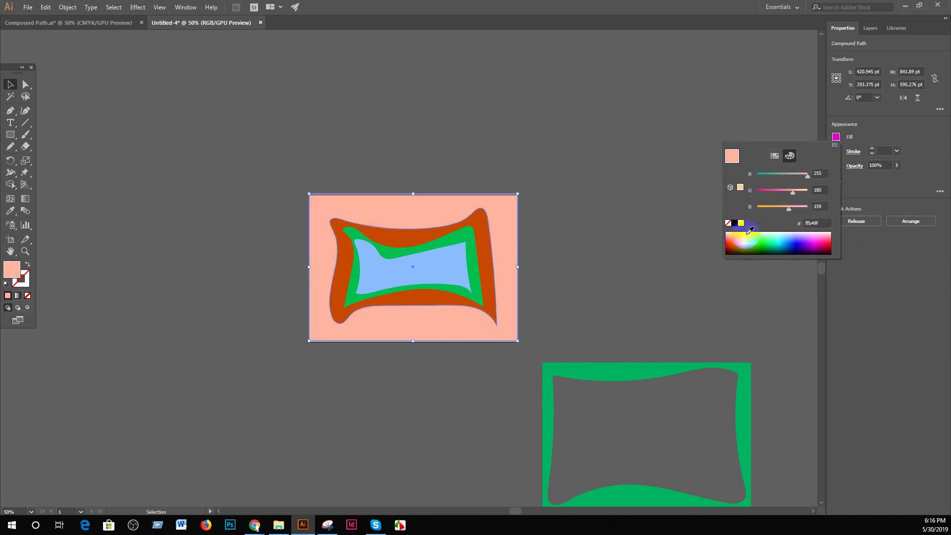
pyautogui.click(814, 237)
pyautogui.moveTo(815, 241)
pyautogui.mouseDown()
pyautogui.moveTo(811, 230)
pyautogui.moveTo(830, 234)
pyautogui.mouseUp()
pyautogui.click(619, 206)
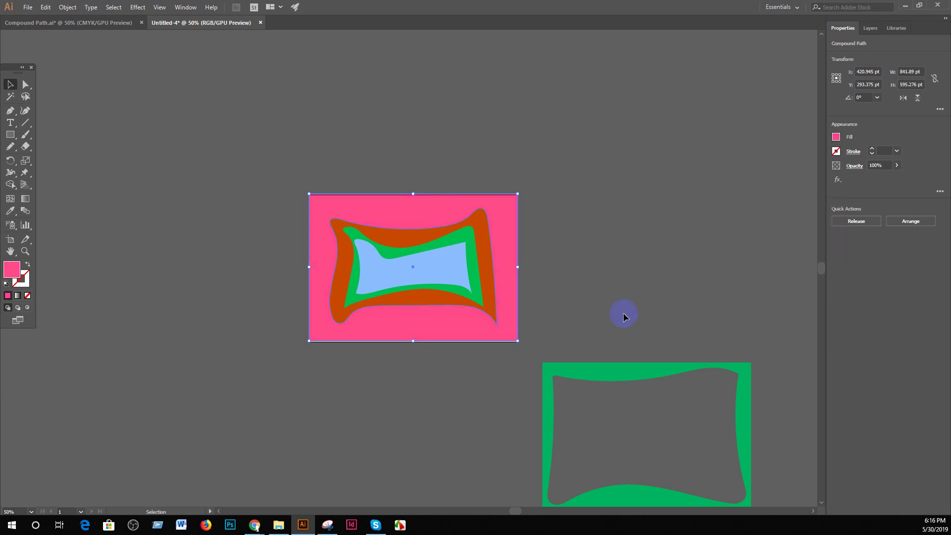
# - Place the green wavy frame over the pink rectangle, bring it to front, and align both
pyautogui.moveTo(620, 379); pyautogui.dragTo(494, 275)
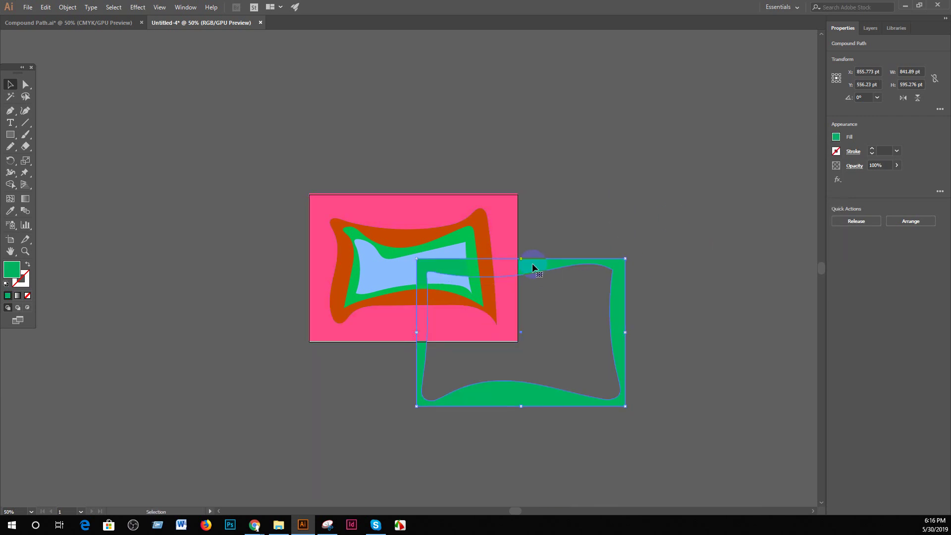
pyautogui.click(917, 220)
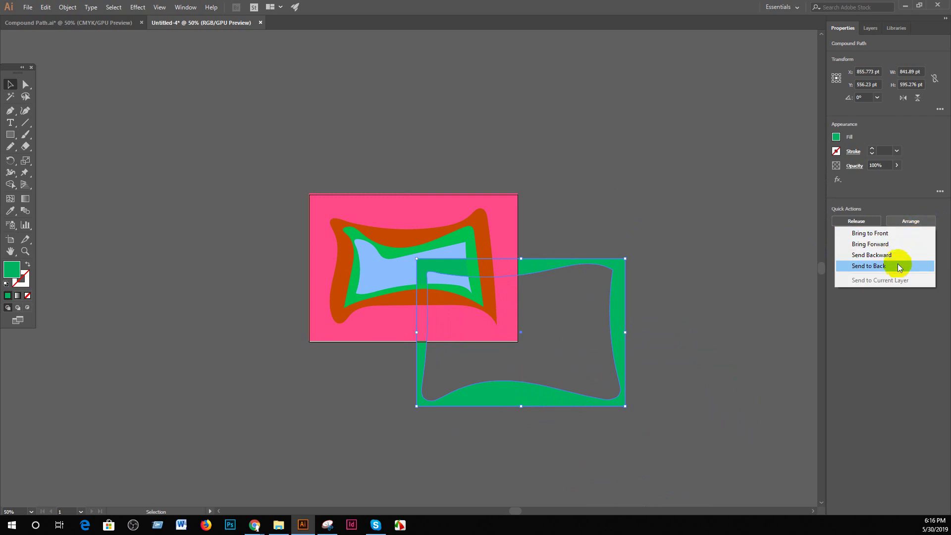
pyautogui.click(892, 233)
pyautogui.moveTo(619, 290); pyautogui.dragTo(504, 226)
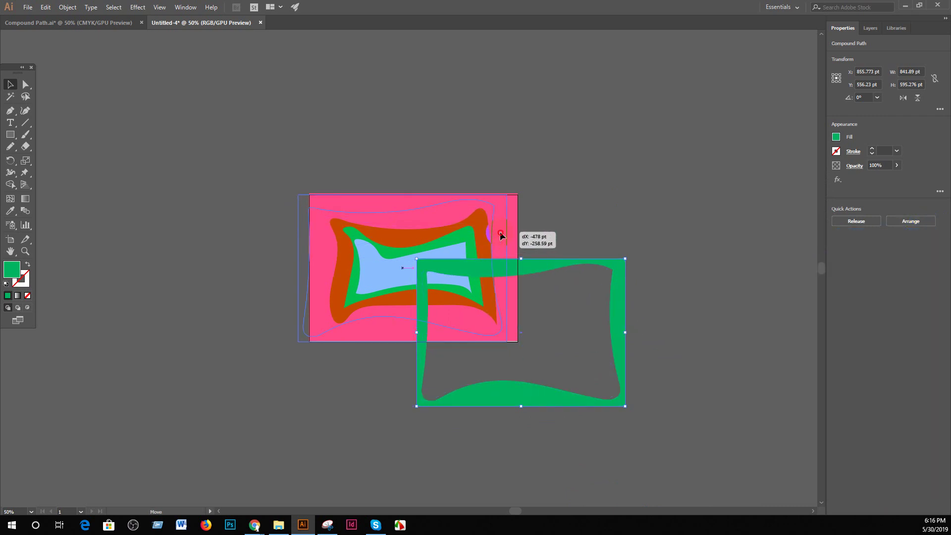
pyautogui.moveTo(608, 326); pyautogui.dragTo(319, 185)
pyautogui.click(870, 220)
pyautogui.click(595, 270)
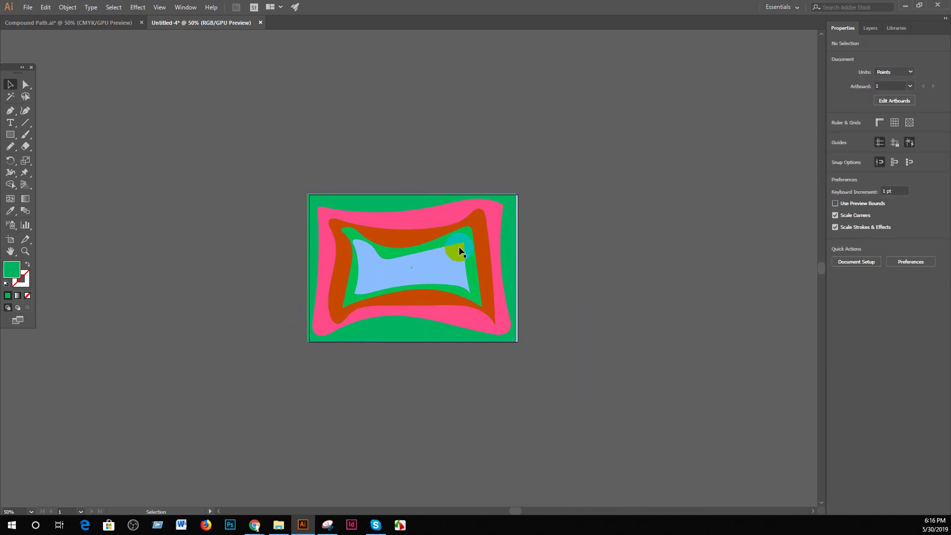
pyautogui.click(505, 241)
# - Fill the green outer frame with the soft lime green b5d668
pyautogui.click(836, 137)
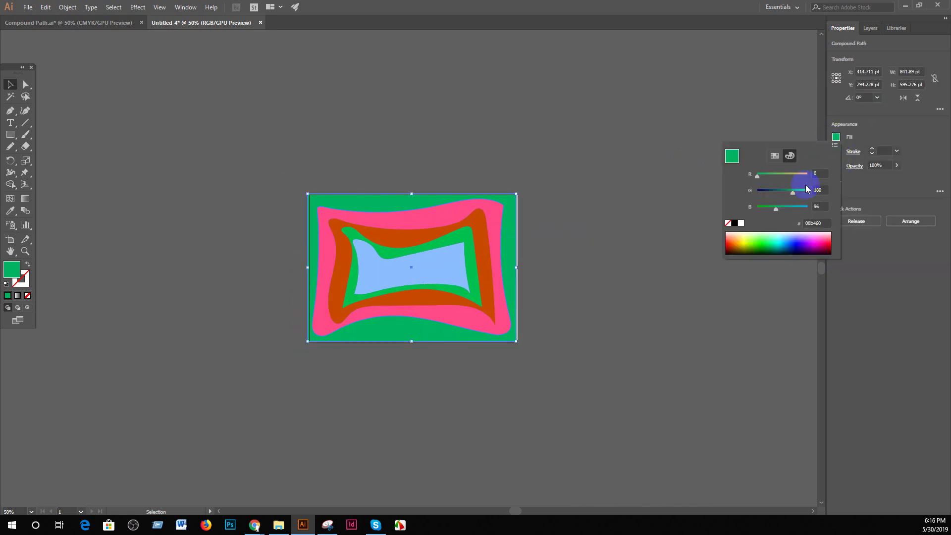
pyautogui.click(746, 242)
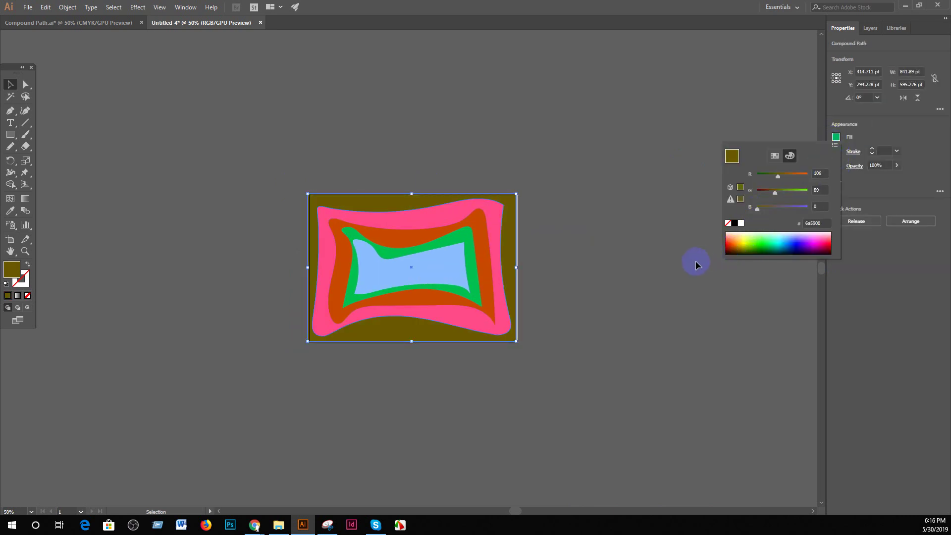
pyautogui.click(746, 240)
pyautogui.click(747, 242)
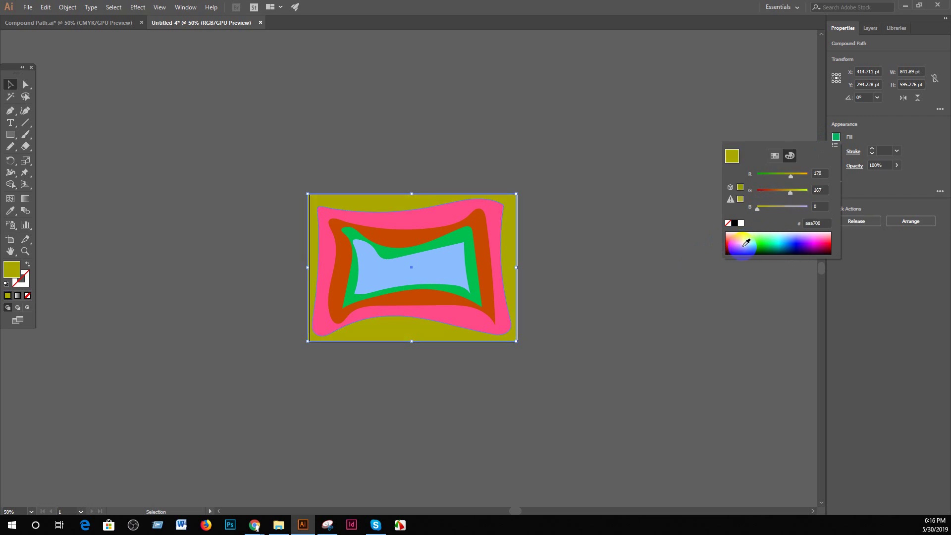
pyautogui.click(734, 239)
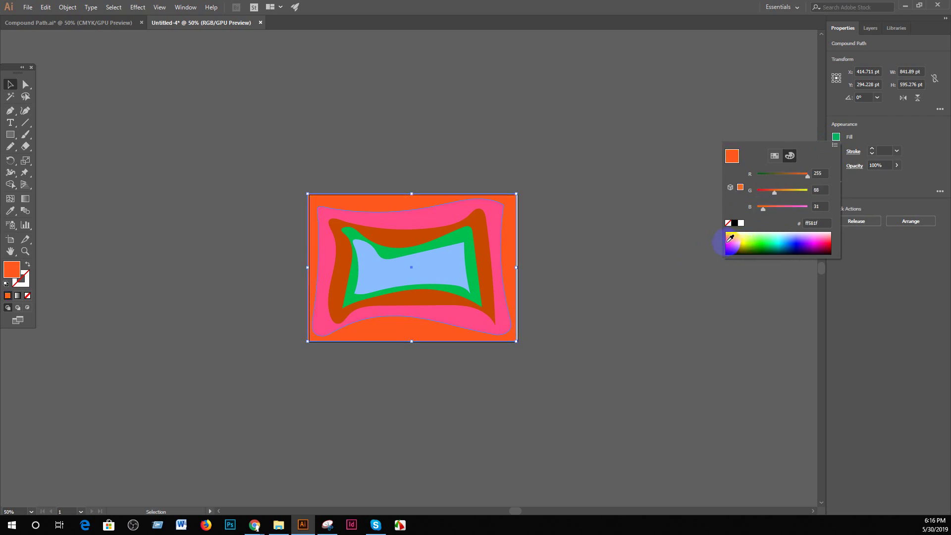
pyautogui.click(780, 240)
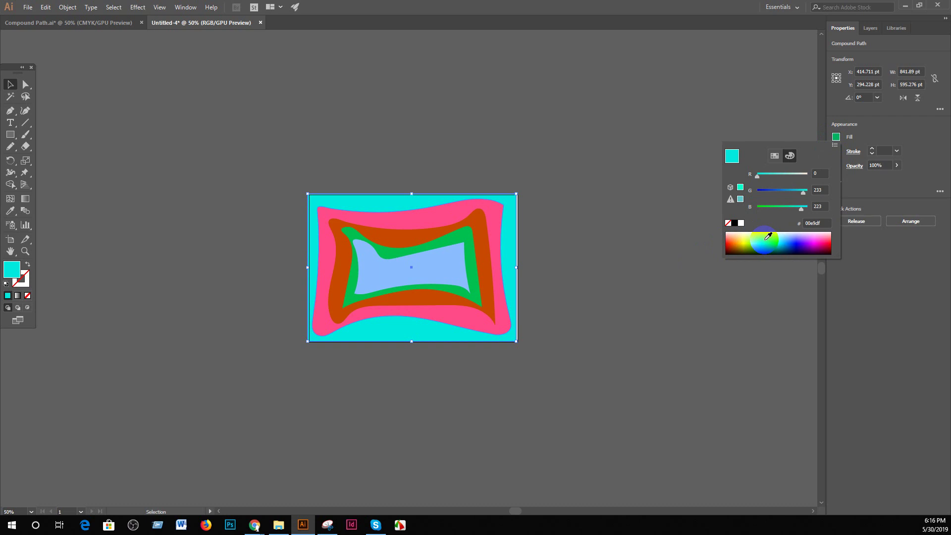
pyautogui.click(766, 238)
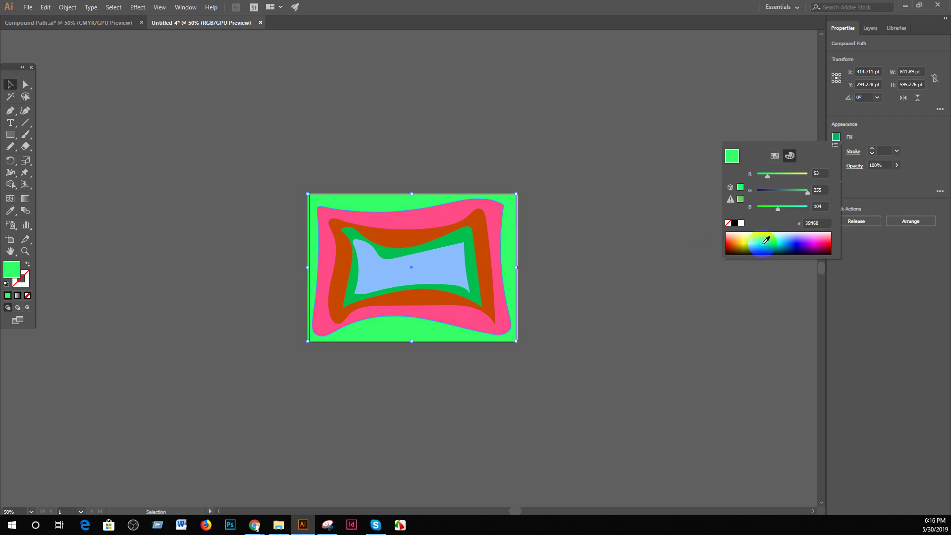
pyautogui.moveTo(806, 195); pyautogui.dragTo(792, 173)
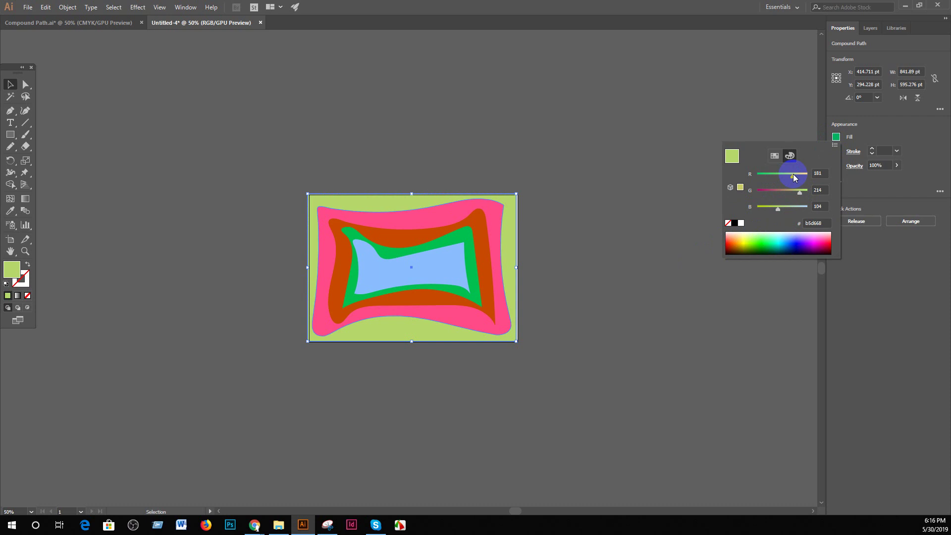
# - Select all the layered frames, zoom in, and shift the artwork slightly right
pyautogui.hotkey('ctrl', 'a')
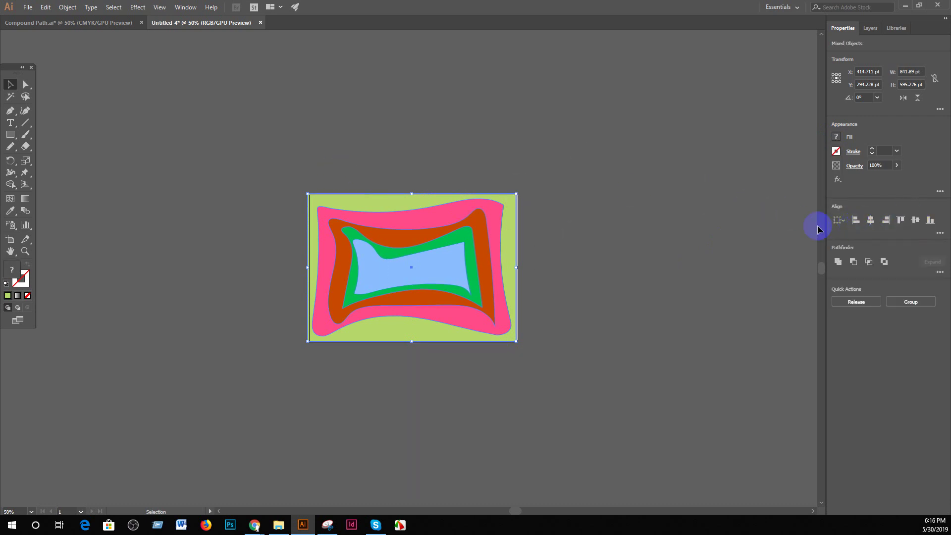
pyautogui.hotkey('ctrl', '+')
pyautogui.press('a')
pyautogui.moveTo(532, 308); pyautogui.dragTo(615, 272)
# - Give the lime outer frame a black Multiply drop shadow (66%, X 10, Y 20, Blur 10)
pyautogui.click(627, 292)
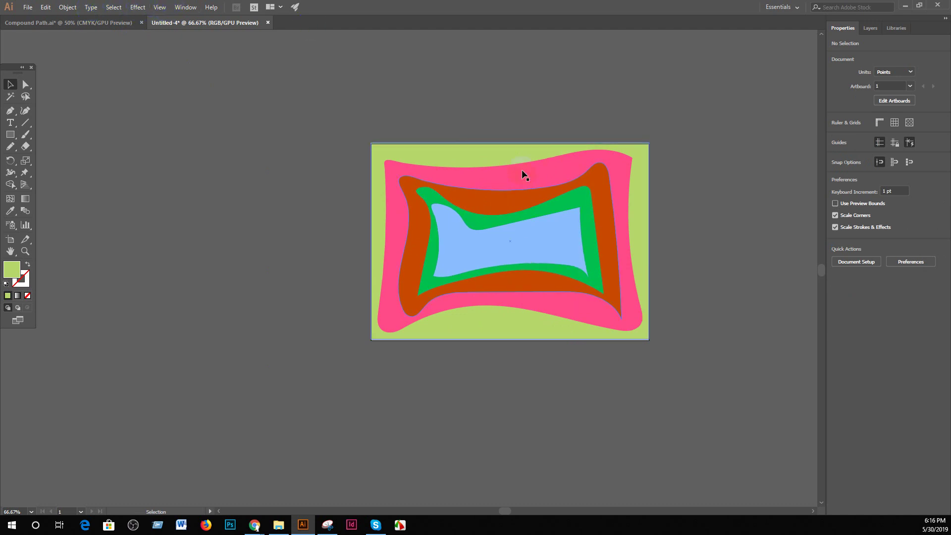
pyautogui.click(513, 154)
pyautogui.click(140, 8)
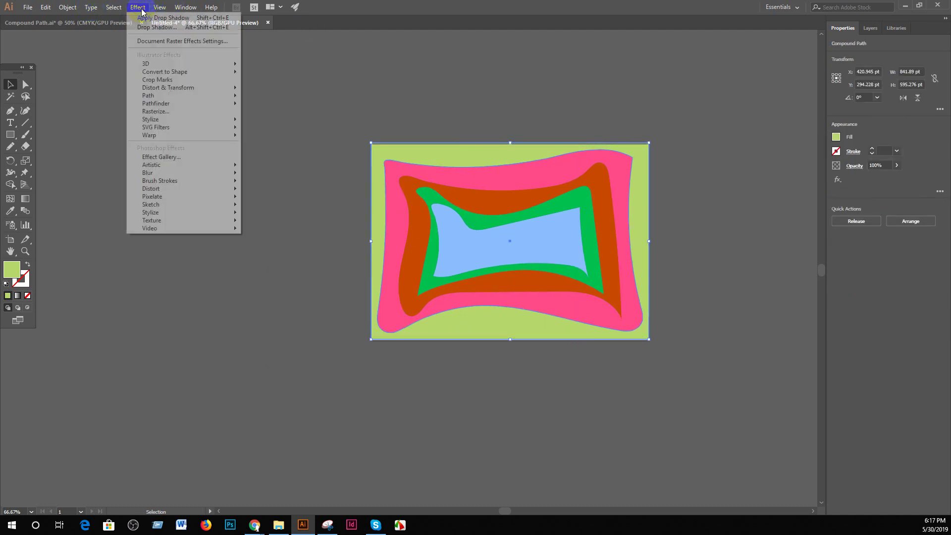
pyautogui.click(276, 124)
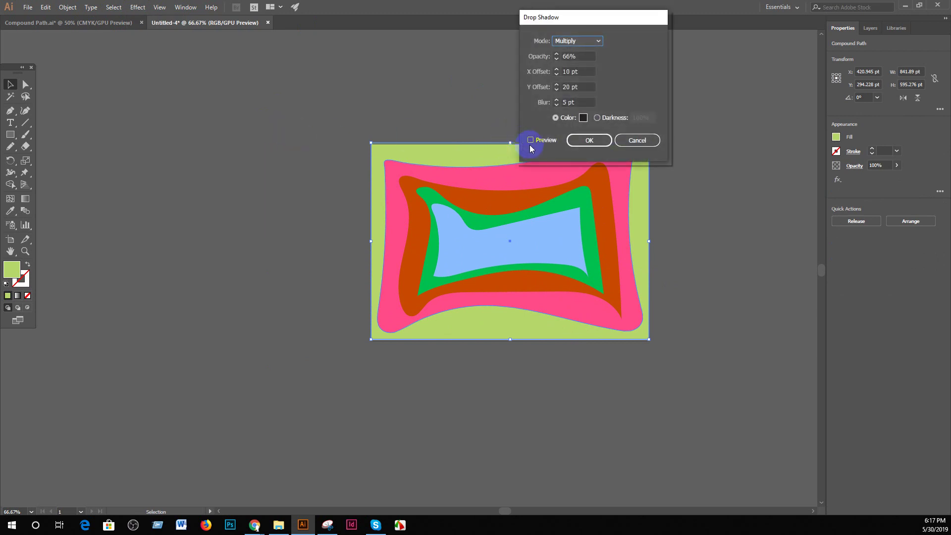
pyautogui.click(529, 144)
pyautogui.click(563, 117)
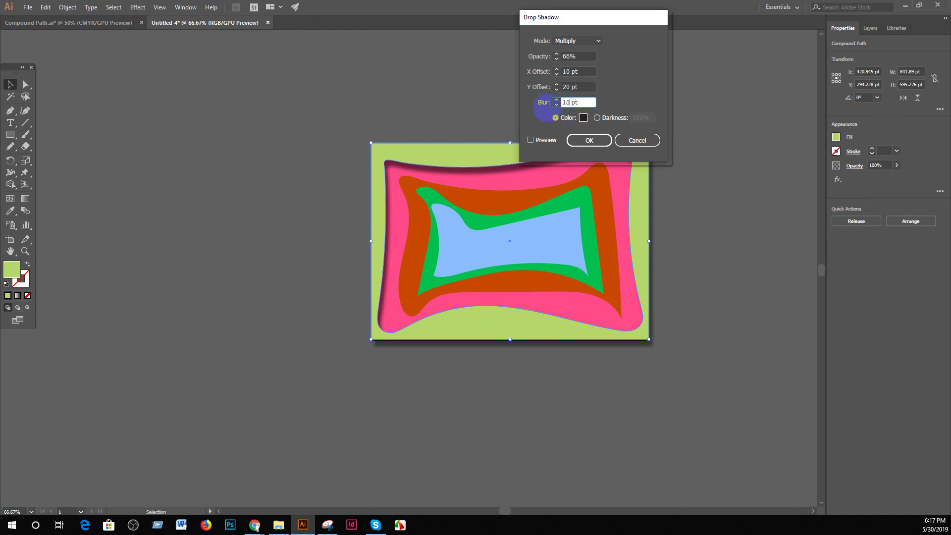
pyautogui.click(582, 142)
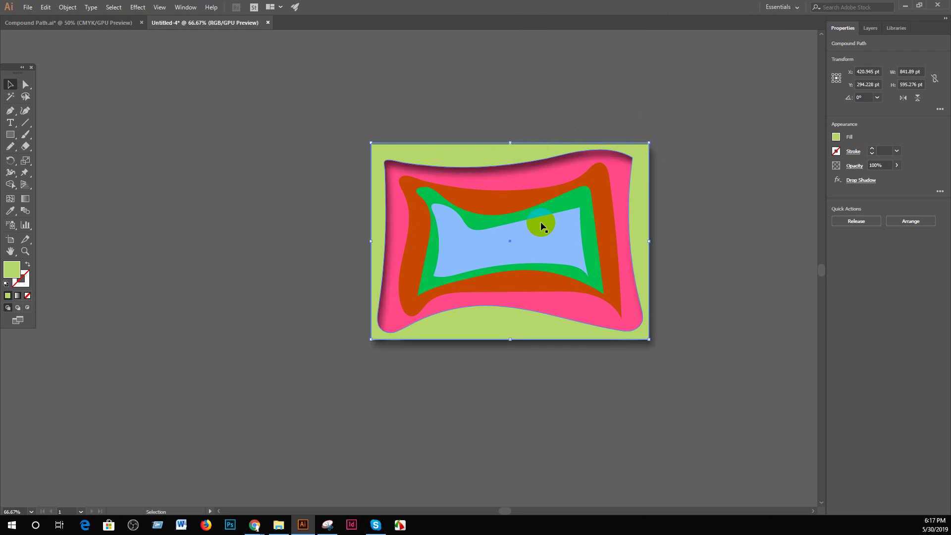
# - Apply the same black drop shadow to the pink wavy layer
pyautogui.click(537, 184)
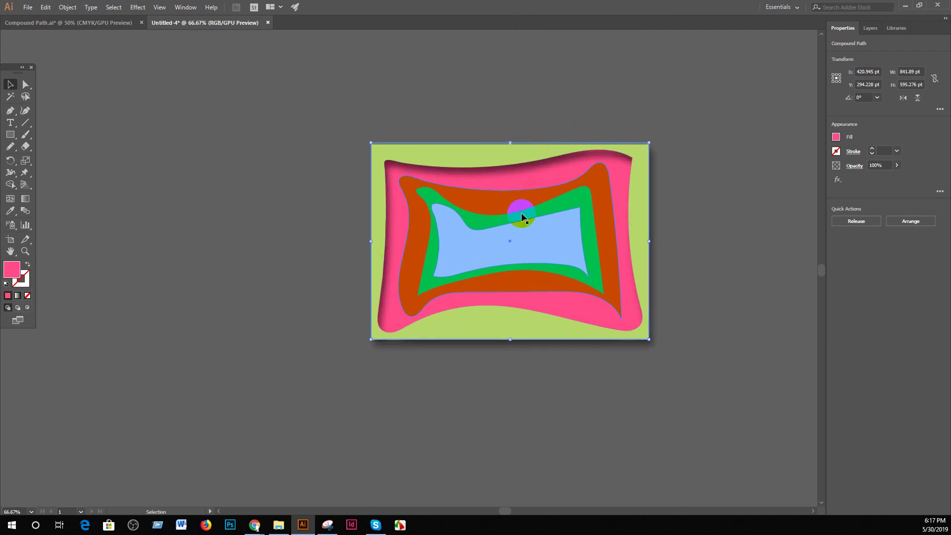
pyautogui.click(137, 7)
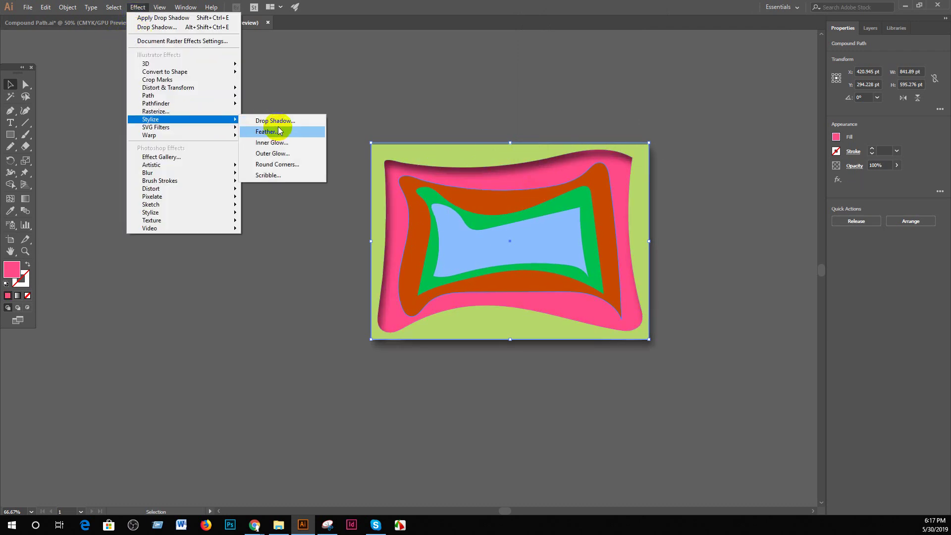
pyautogui.moveTo(150, 119)
pyautogui.click(275, 121)
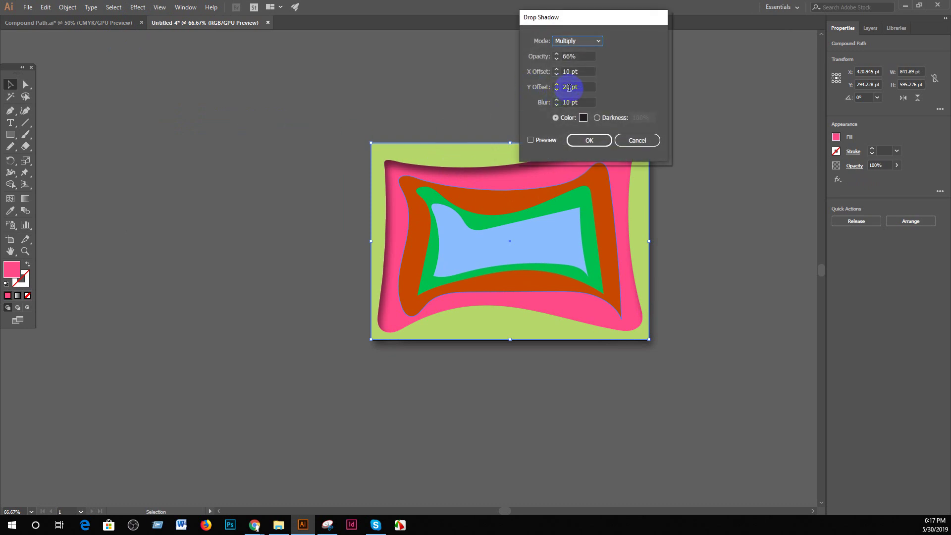
pyautogui.click(589, 142)
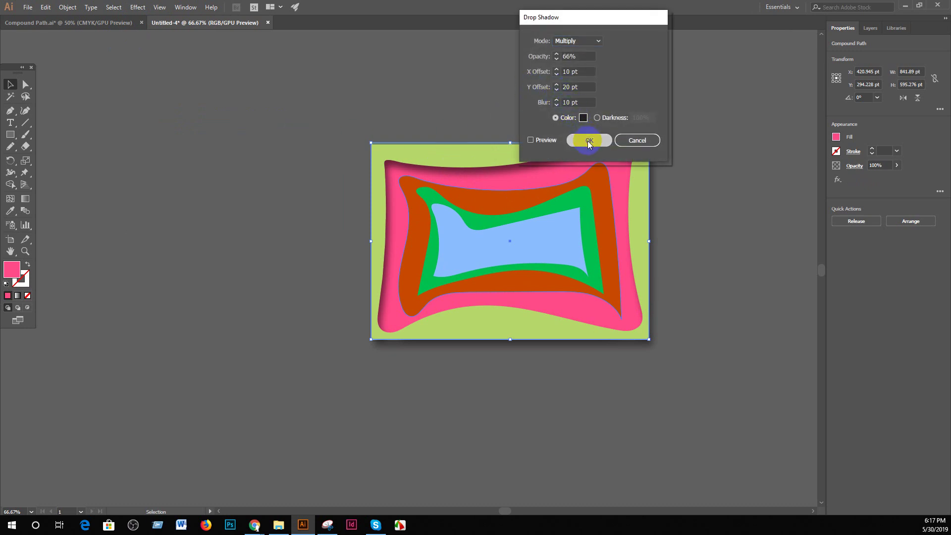
pyautogui.click(605, 210)
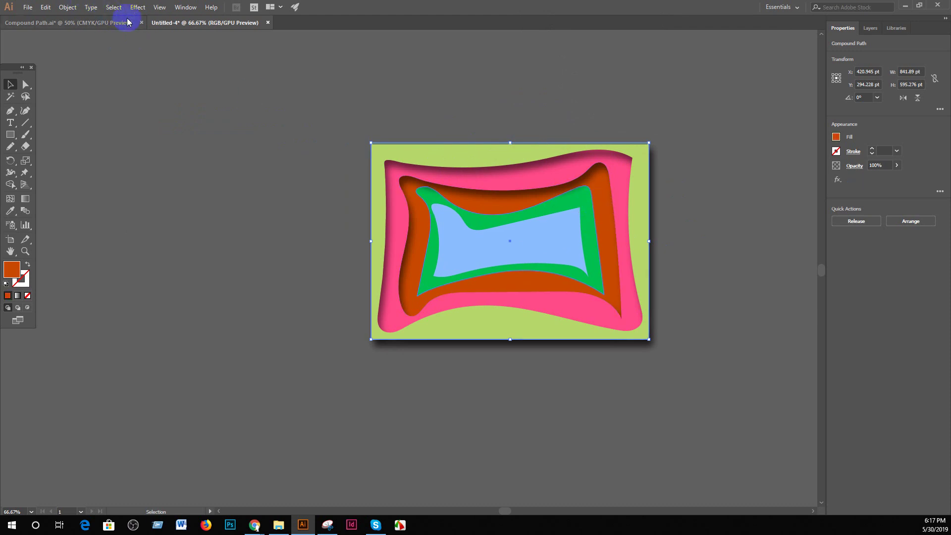
# - Give the orange wavy layer a drop shadow with a 50 pt X offset
pyautogui.click(139, 7)
pyautogui.moveTo(151, 118)
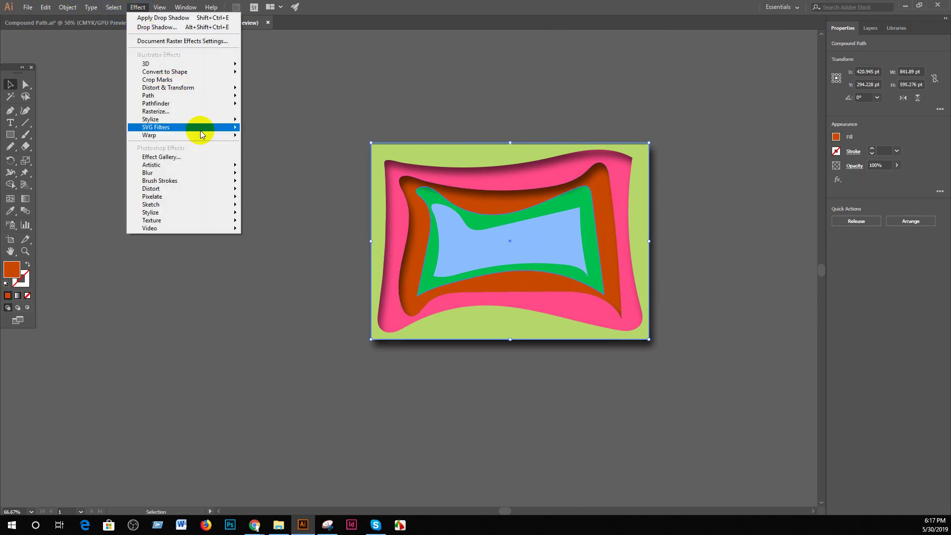
pyautogui.click(276, 121)
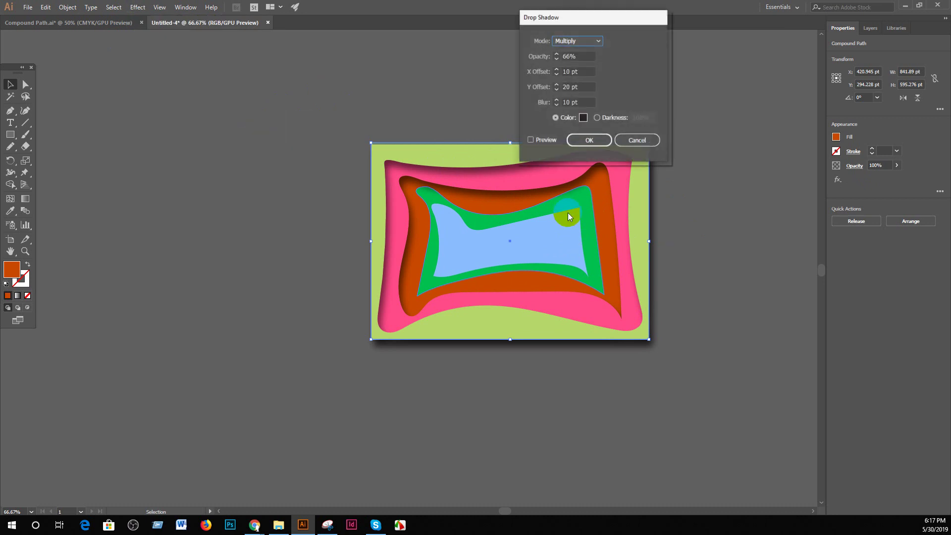
pyautogui.write('50')
pyautogui.click(587, 141)
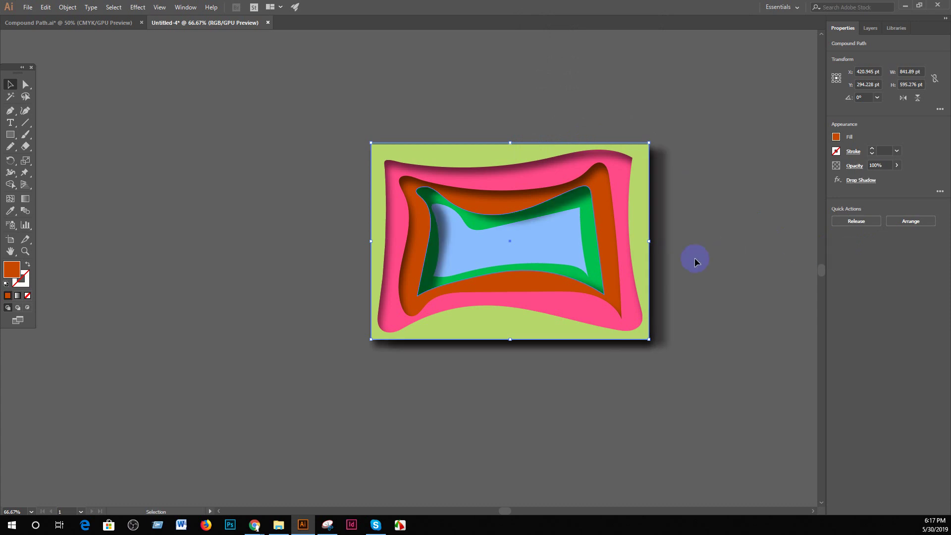
pyautogui.click(568, 282)
# - Select the pink and orange layers, then undo an accidental move of the orange layer
pyautogui.click(612, 310)
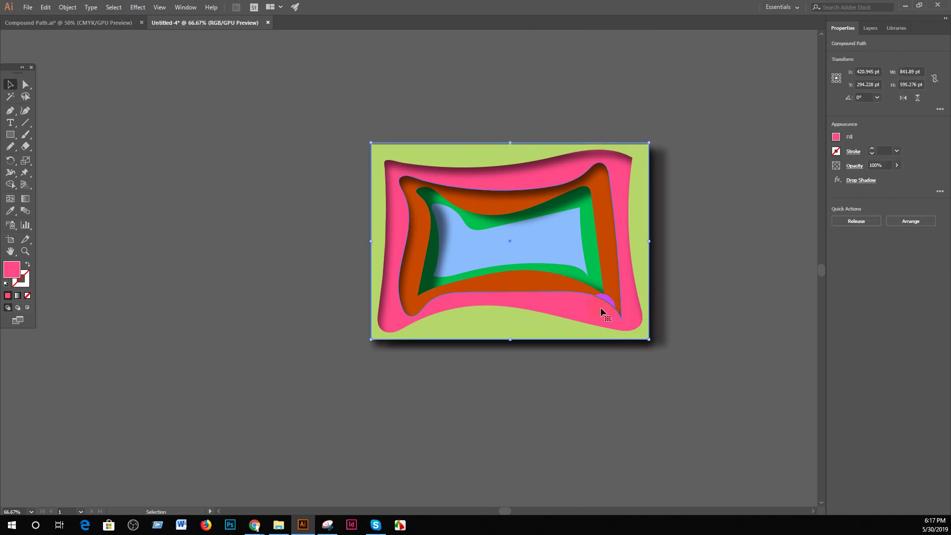
pyautogui.click(601, 243)
pyautogui.moveTo(602, 242); pyautogui.dragTo(578, 349)
pyautogui.press('a')
pyautogui.hotkey('ctrl', 'z')
# - Add a drop shadow with an adjusted X offset to the green wavy frame
pyautogui.click(600, 218)
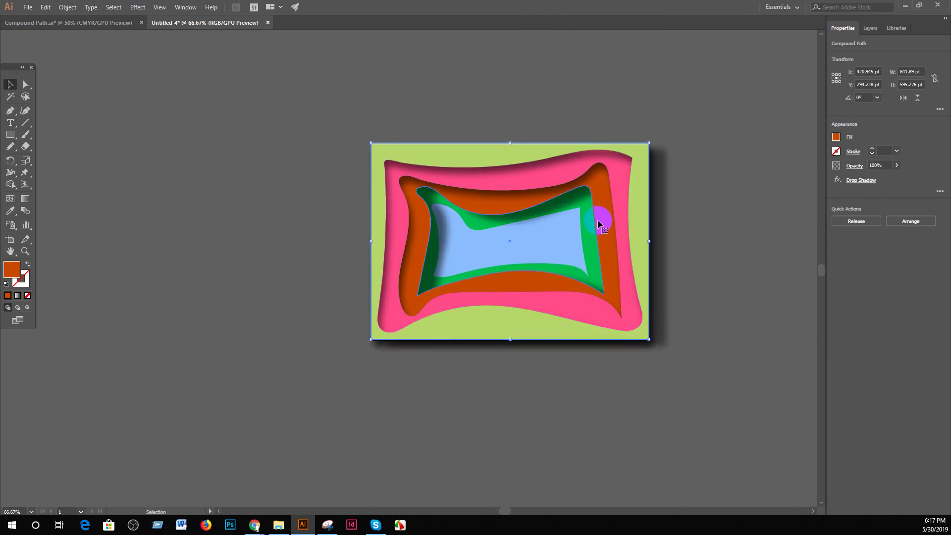
pyautogui.click(138, 7)
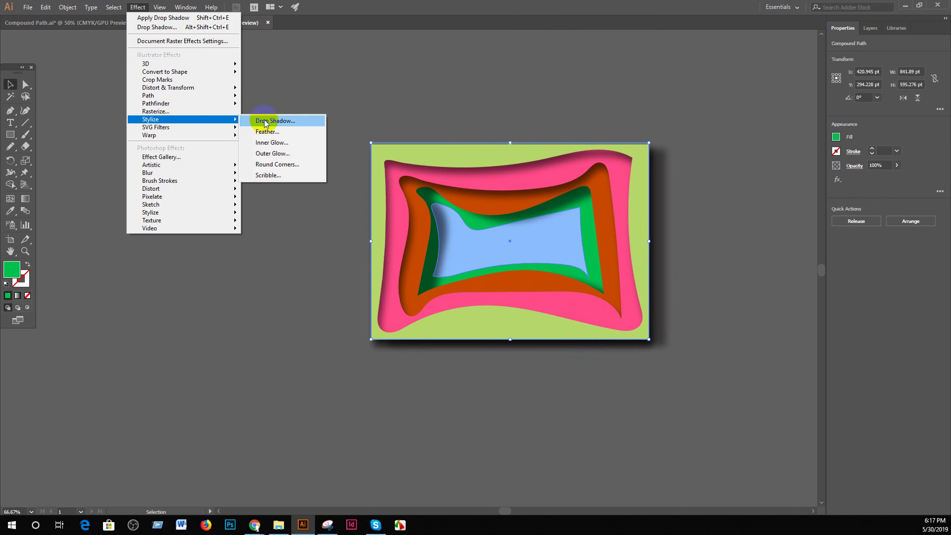
pyautogui.click(275, 121)
pyautogui.doubleClick(568, 72)
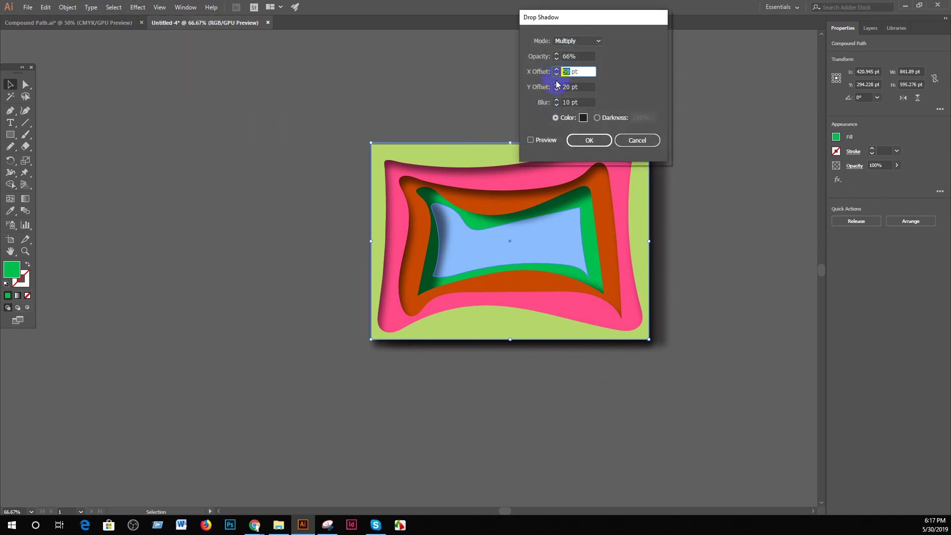
pyautogui.write('0')
pyautogui.press('Return')
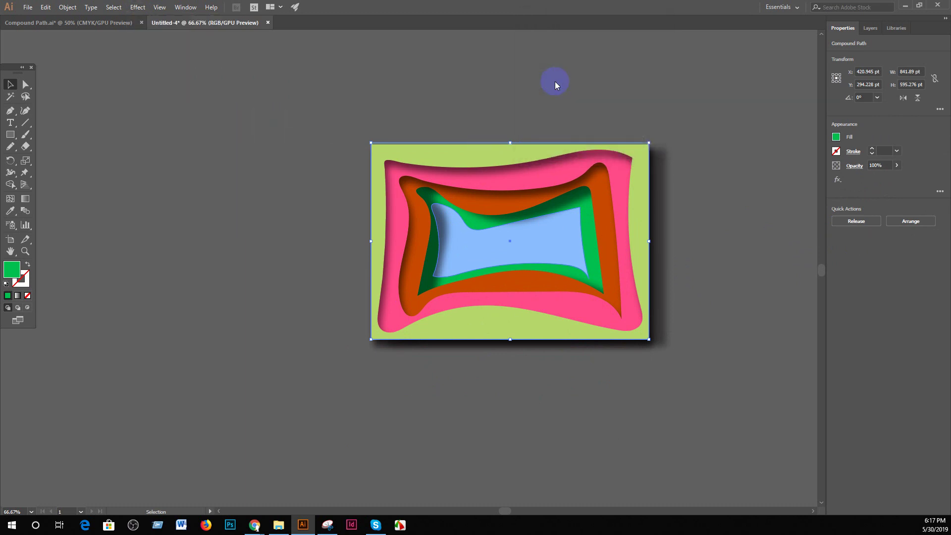
pyautogui.click(702, 297)
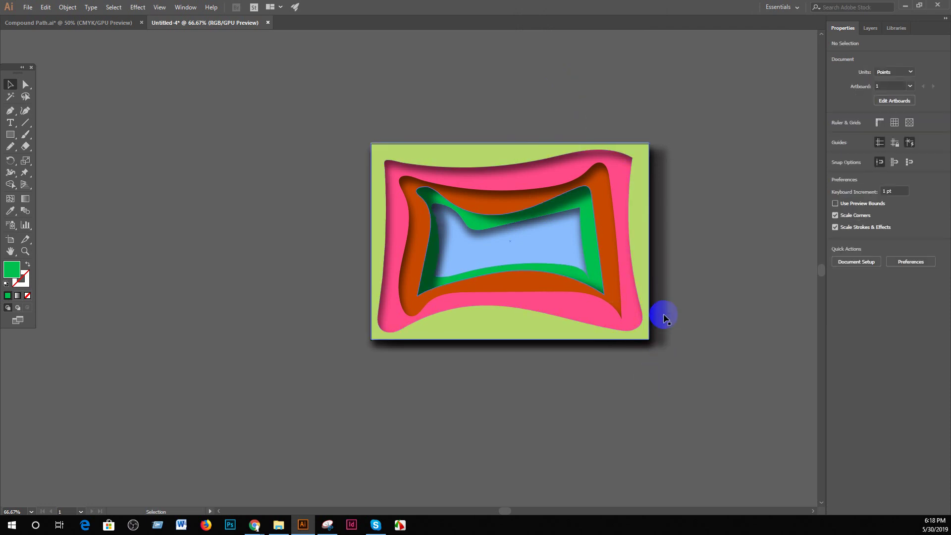
pyautogui.moveTo(696, 352); pyautogui.dragTo(436, 136)
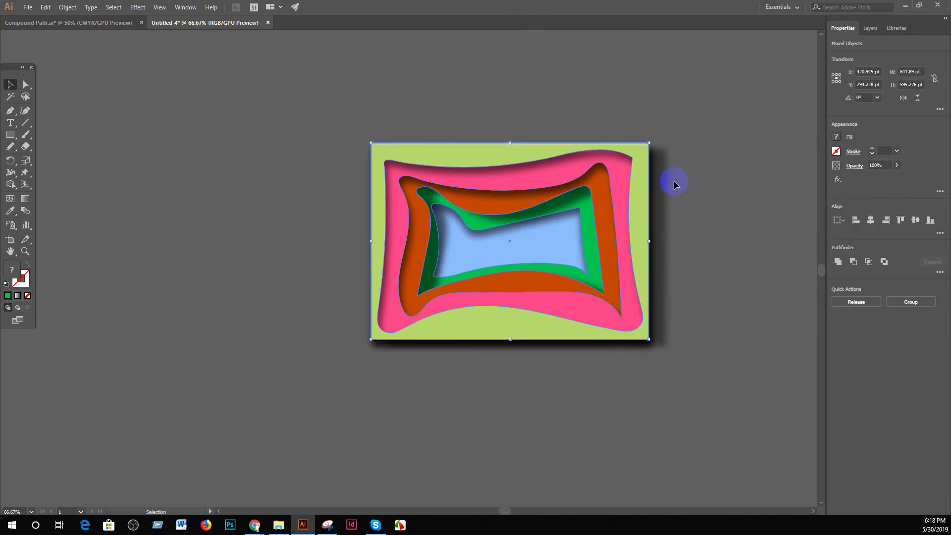
pyautogui.click(683, 219)
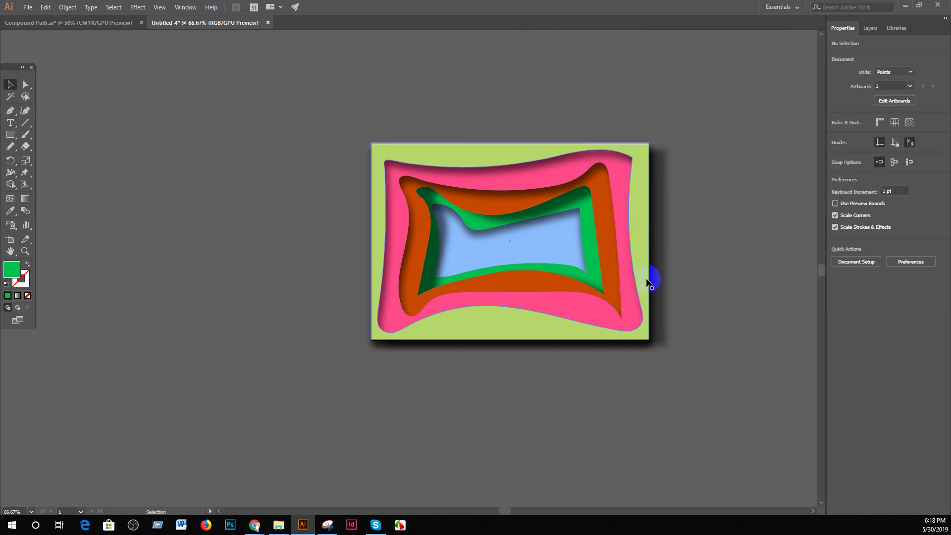
pyautogui.hotkey('ctrl', '-')
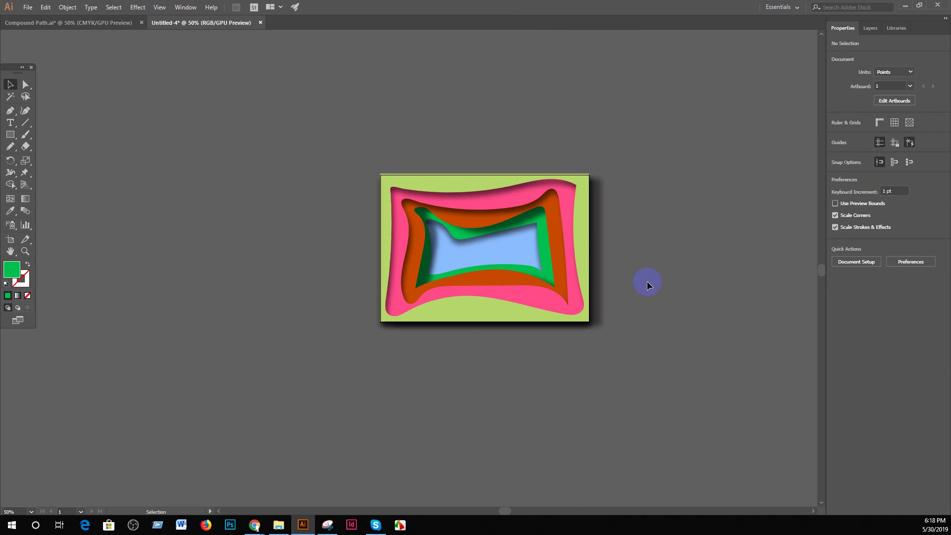
pyautogui.moveTo(378, 134); pyautogui.dragTo(616, 351)
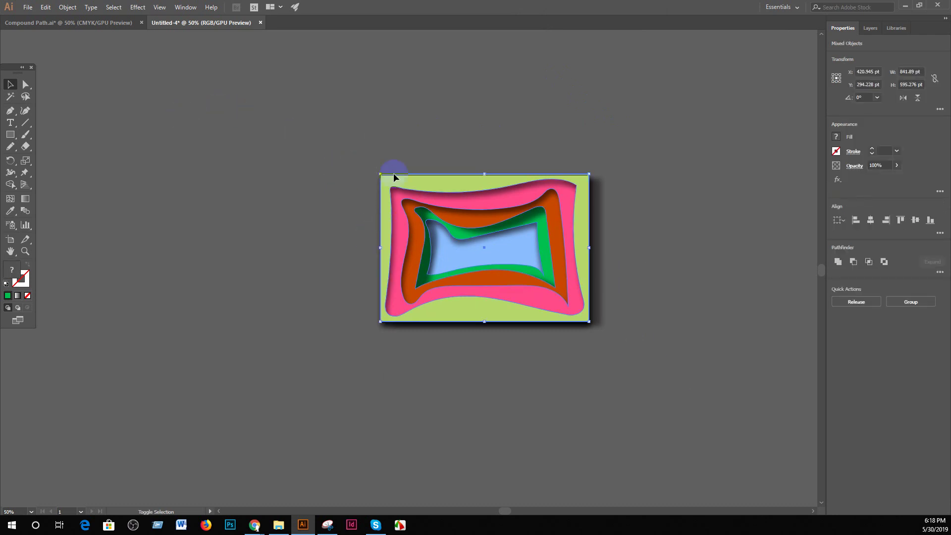
pyautogui.moveTo(380, 174); pyautogui.dragTo(287, 109)
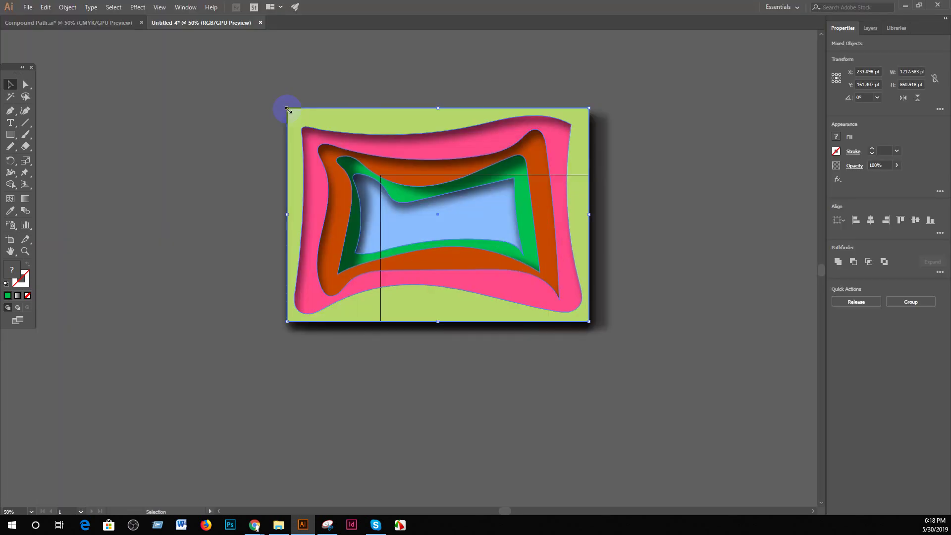
pyautogui.press('a')
pyautogui.click(348, 83)
pyautogui.press('v')
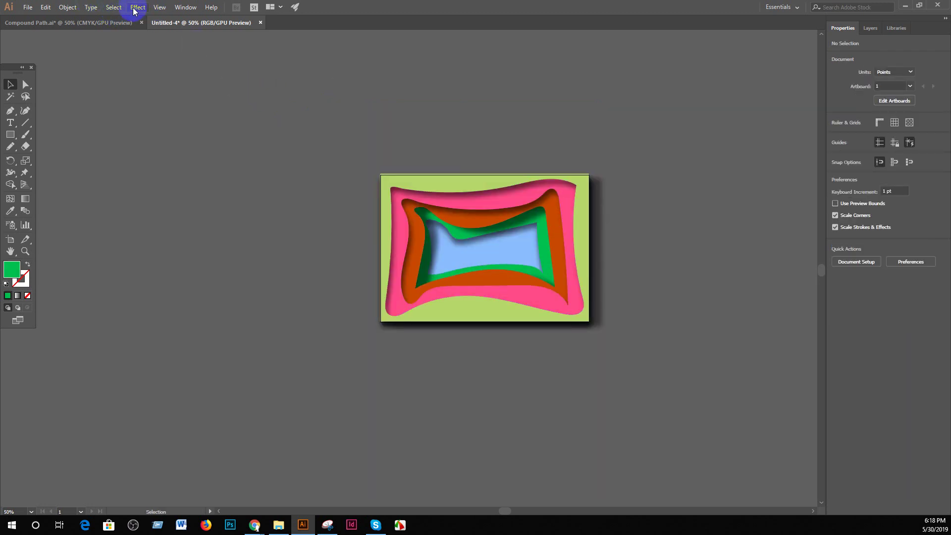
# - Set the Document Raster Effects resolution to Screen (72 ppi)
pyautogui.click(135, 8)
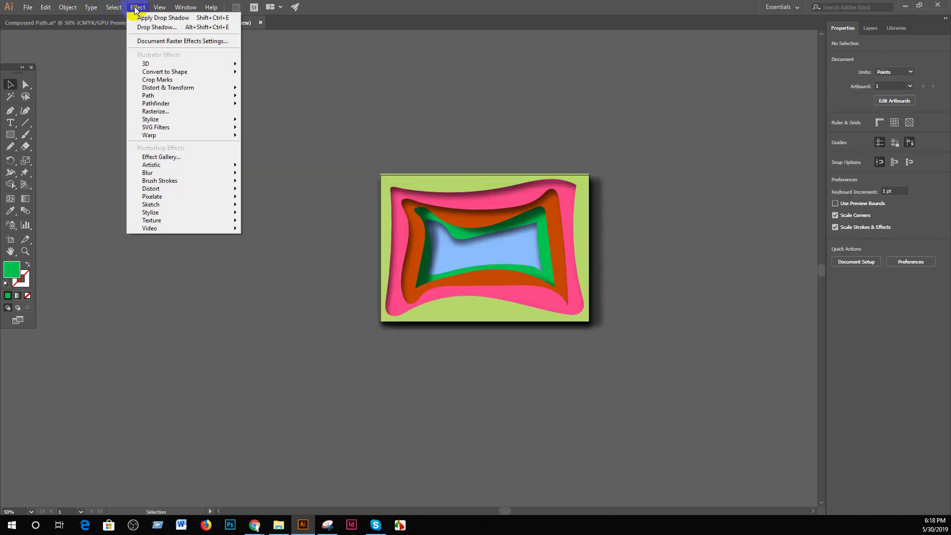
pyautogui.click(162, 42)
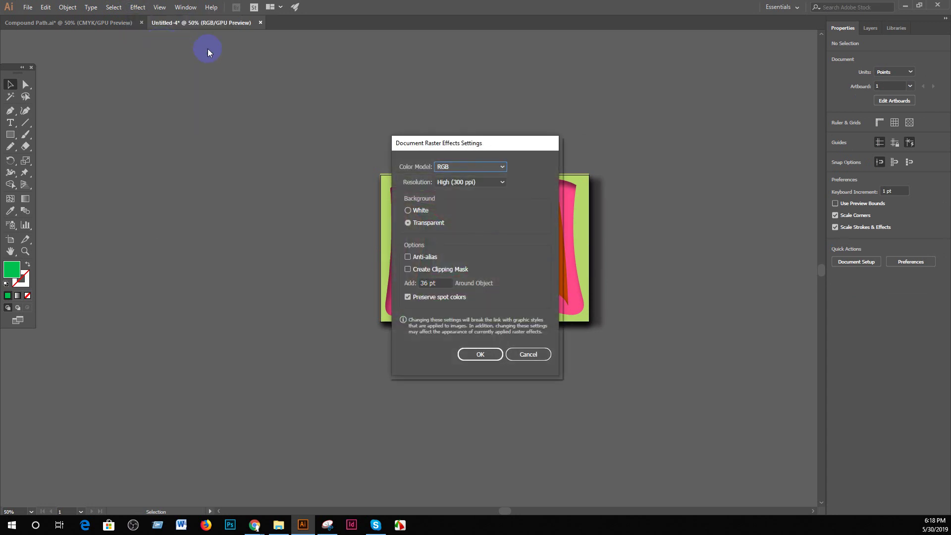
pyautogui.click(489, 184)
pyautogui.click(465, 194)
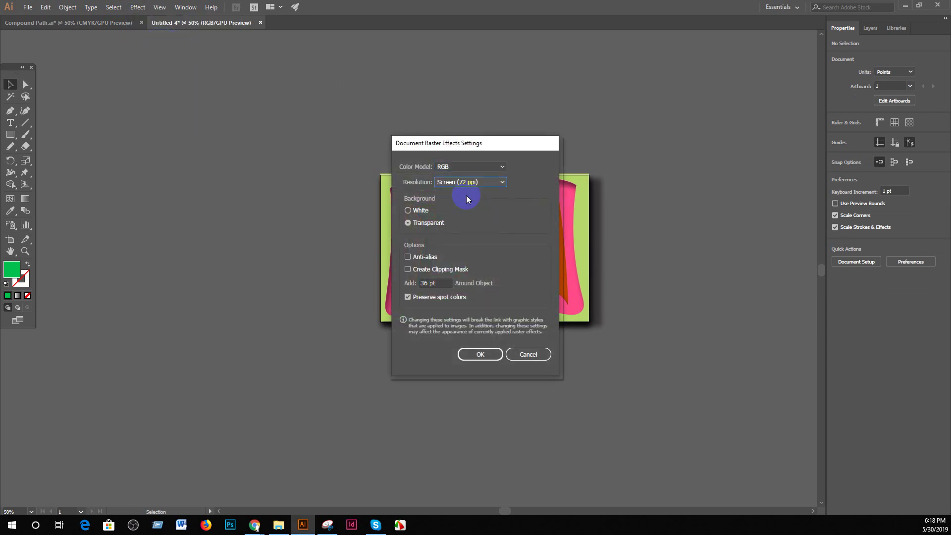
pyautogui.click(480, 354)
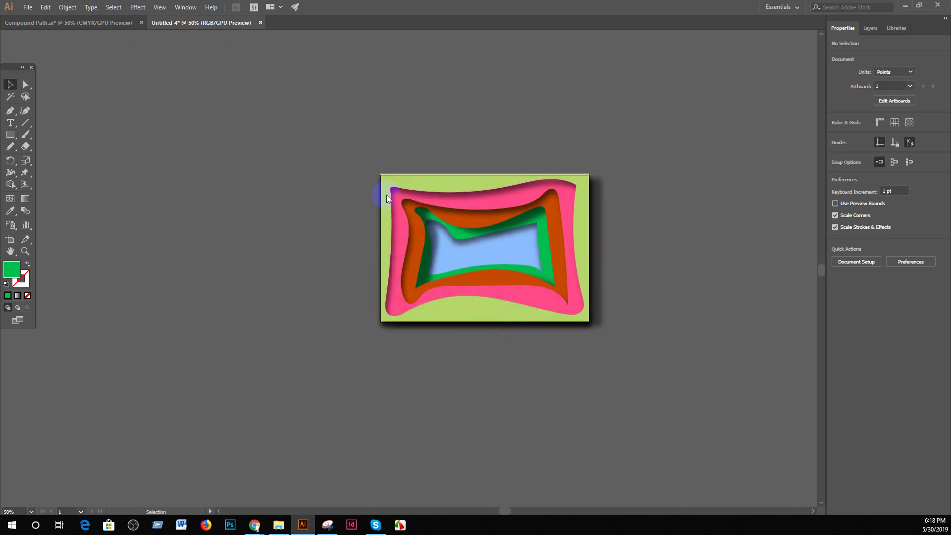
# - Select all the artwork, enlarge it from the upper-left corner, then undo the enlargement
pyautogui.moveTo(347, 146); pyautogui.dragTo(616, 340)
pyautogui.moveTo(381, 174); pyautogui.dragTo(418, 135)
pyautogui.click(713, 184)
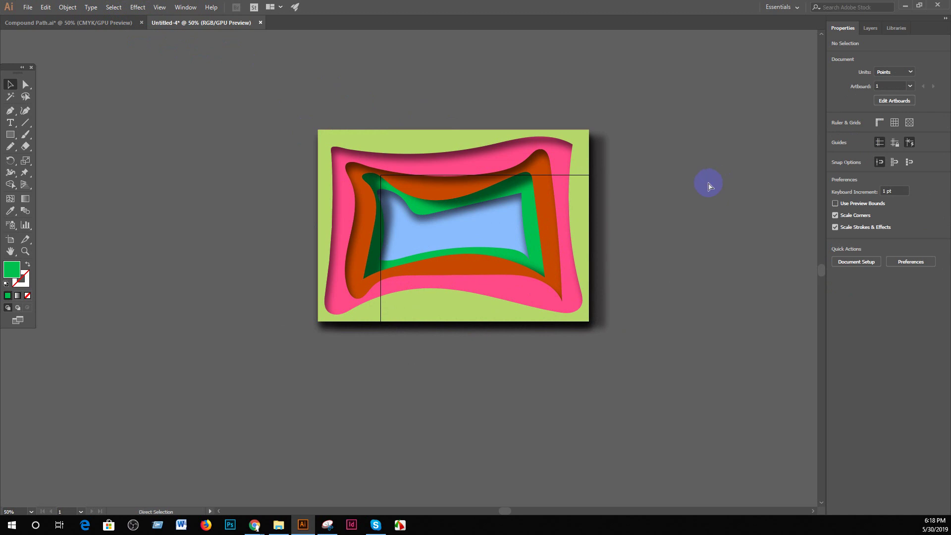
pyautogui.hotkey('ctrl', 'z')
# - Draw a green rectangle over the lower right of the frame artwork
pyautogui.click(10, 134)
pyautogui.click(457, 362)
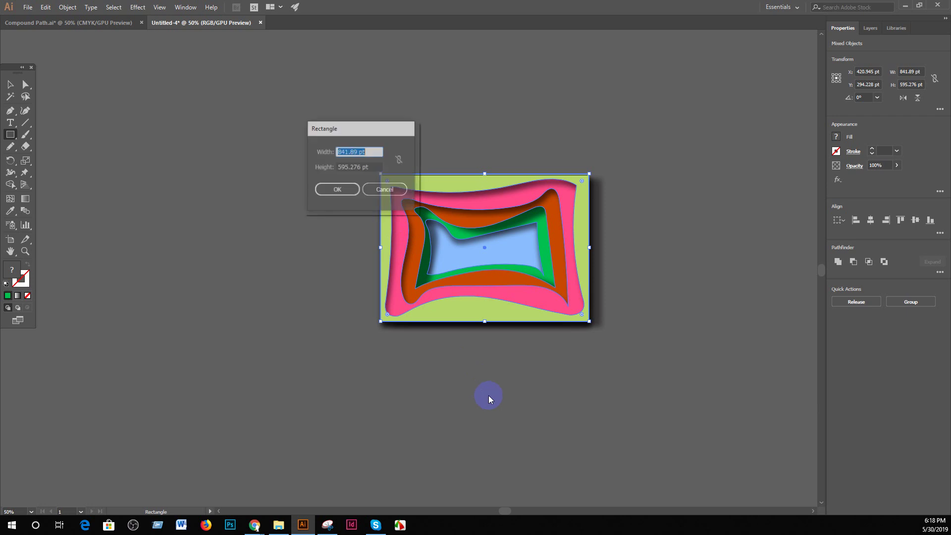
pyautogui.click(378, 191)
pyautogui.click(385, 189)
pyautogui.click(6, 82)
pyautogui.click(205, 192)
pyautogui.click(10, 135)
pyautogui.moveTo(460, 233); pyautogui.dragTo(590, 323)
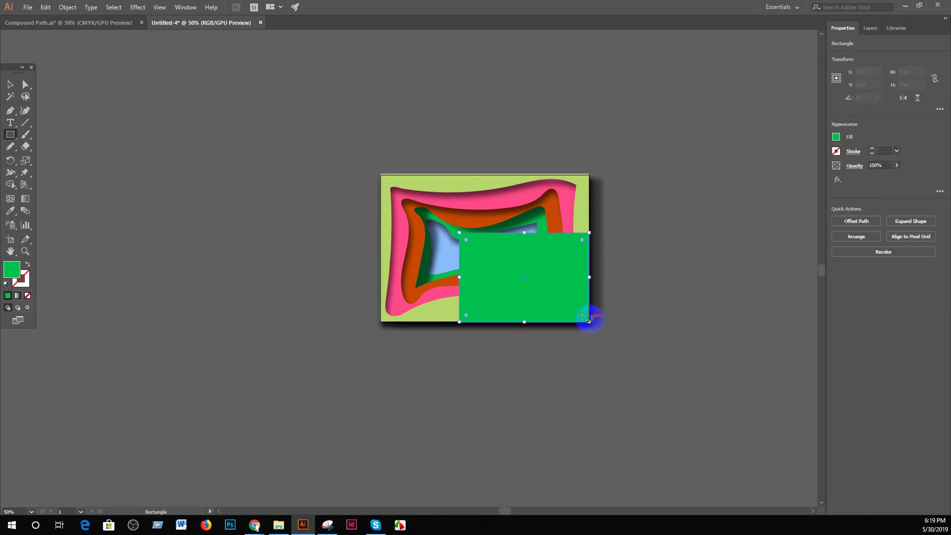
# - Clip the artwork to the green rectangle with a clipping mask and shift it up-left
pyautogui.click(11, 85)
pyautogui.keyDown('shift'); pyautogui.click(495, 230); pyautogui.keyUp('shift')
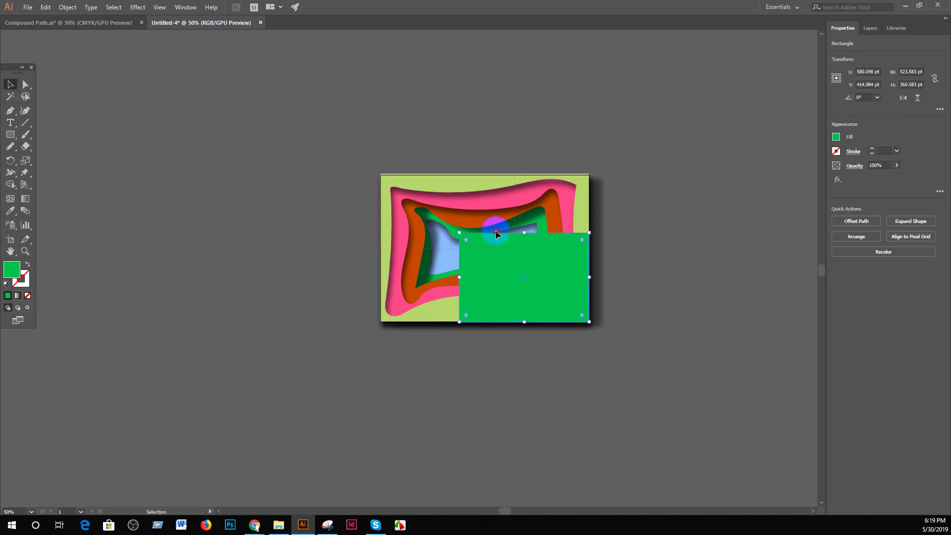
pyautogui.click(67, 7)
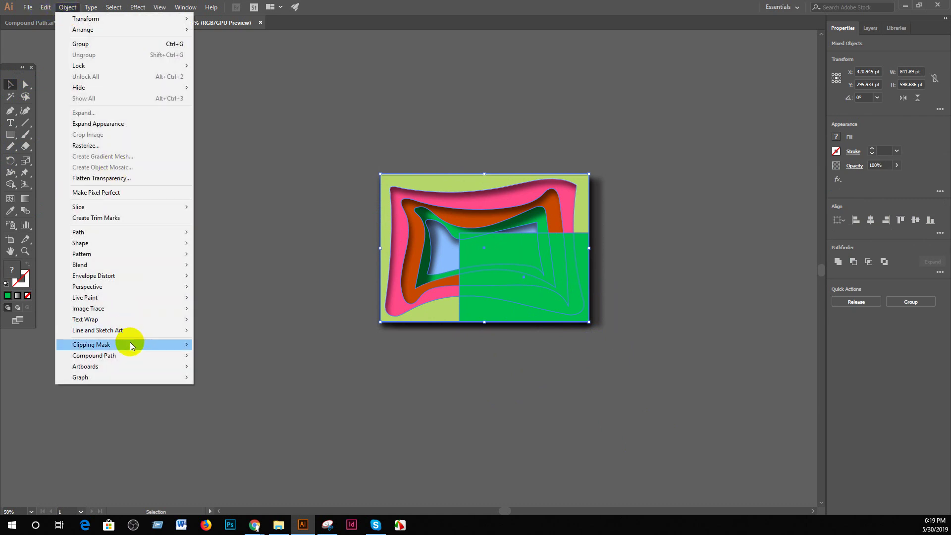
pyautogui.click(210, 344)
pyautogui.click(664, 270)
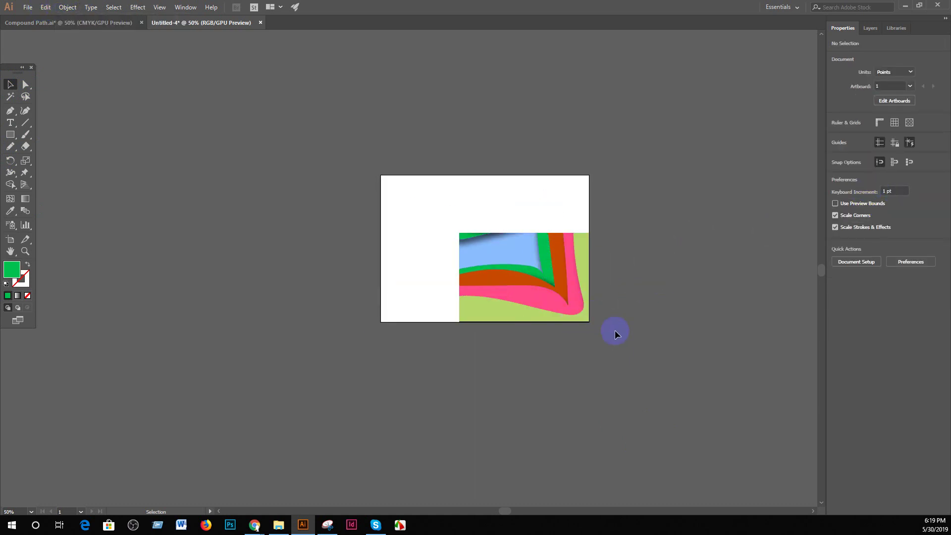
pyautogui.moveTo(500, 310); pyautogui.dragTo(471, 269)
pyautogui.click(614, 313)
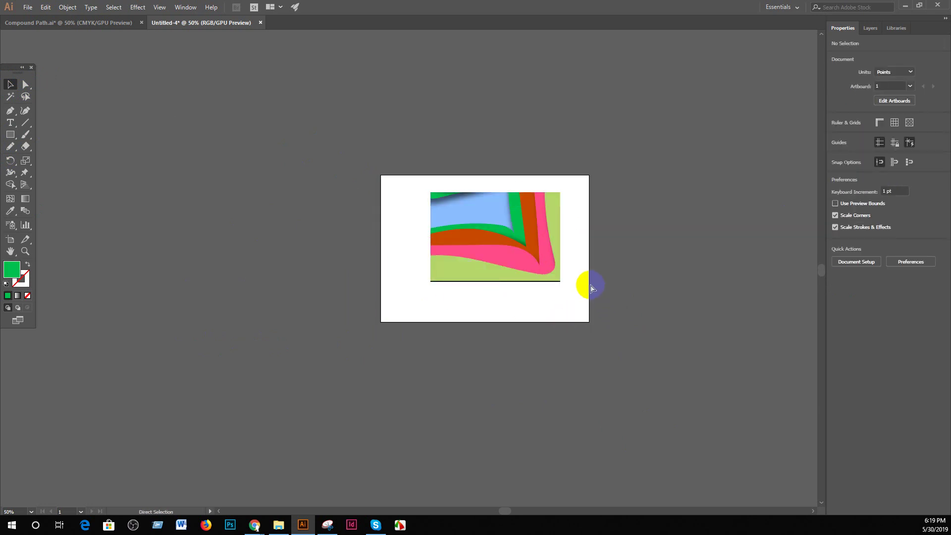
# - Undo the clipping and move the green rectangle below-left of the artboard
pyautogui.hotkey('ctrl', 'z')
pyautogui.hotkey('ctrl', 'z')
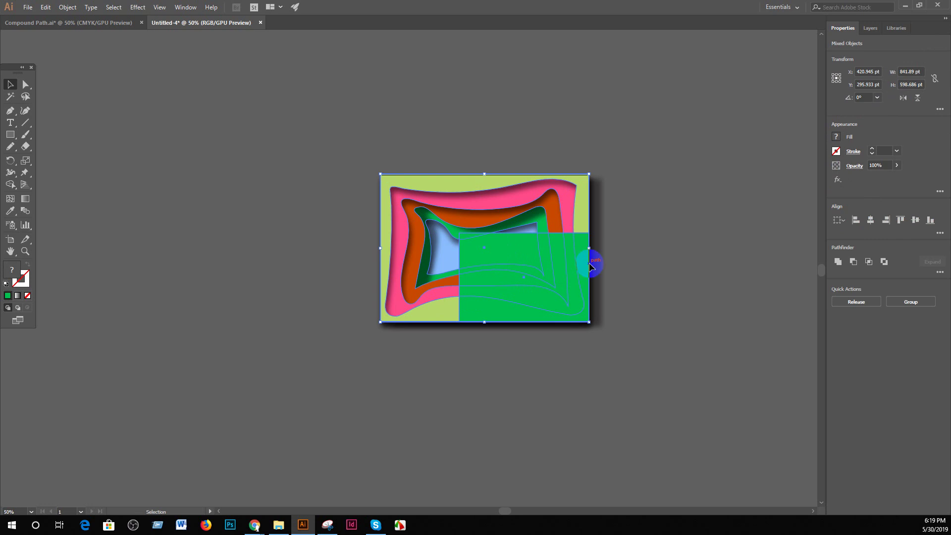
pyautogui.click(666, 266)
pyautogui.moveTo(535, 247); pyautogui.dragTo(217, 330)
pyautogui.click(490, 407)
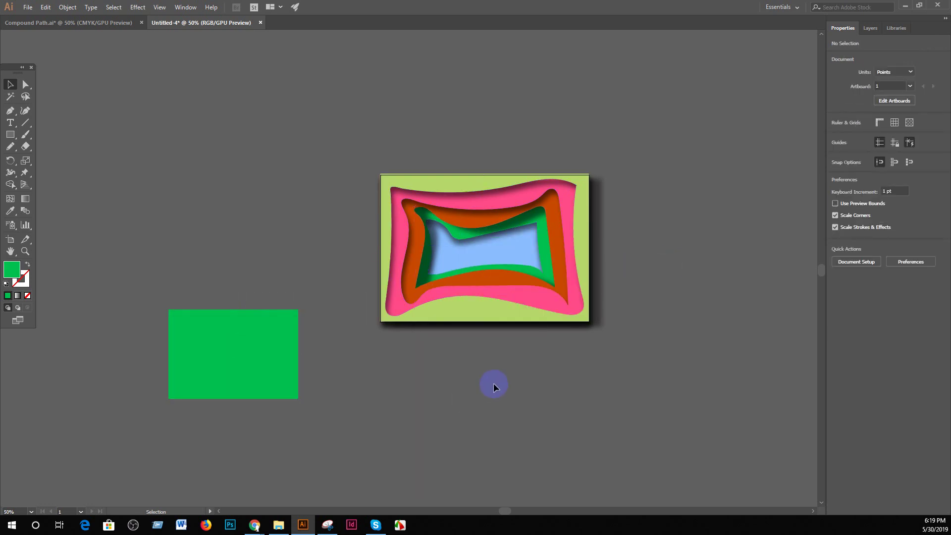
pyautogui.click(255, 526)
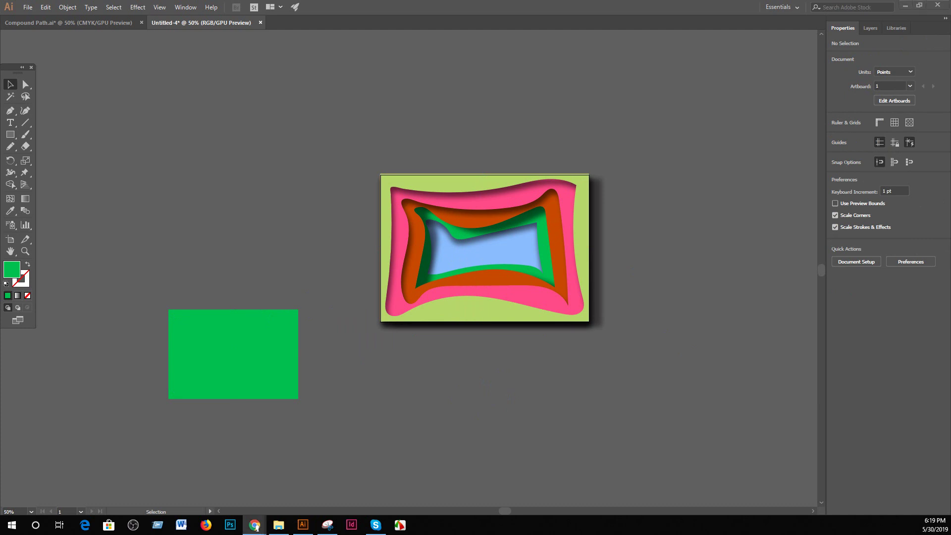
pyautogui.click(256, 528)
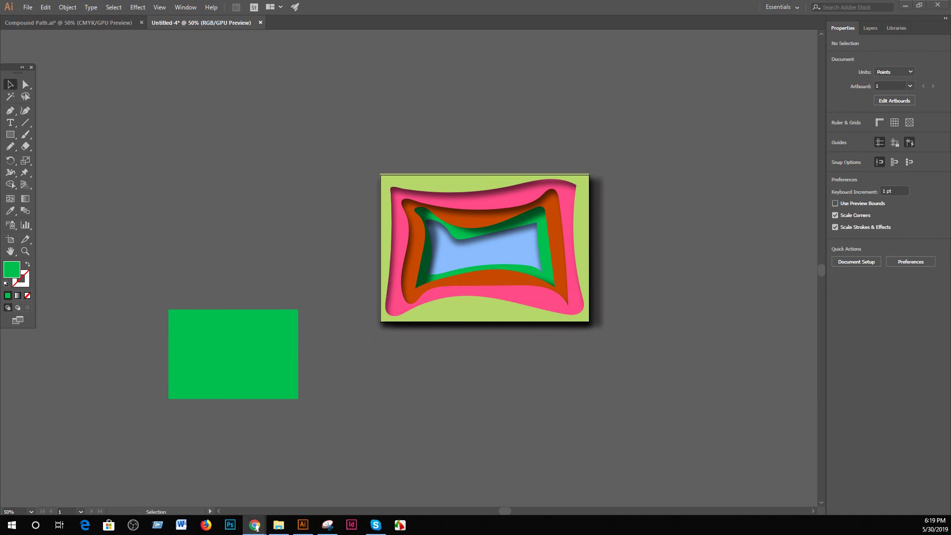